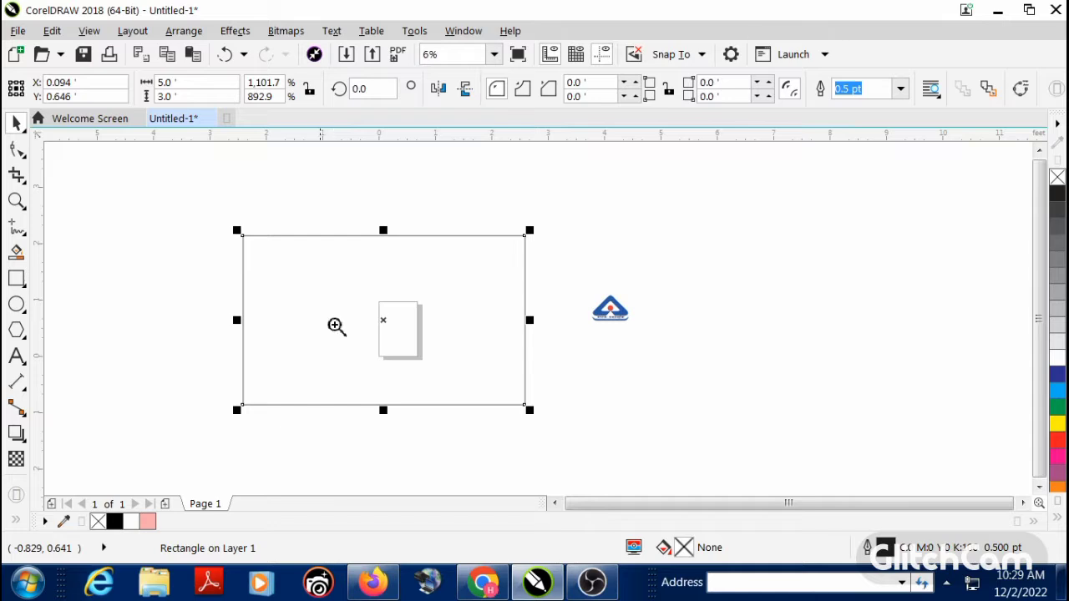
Step: Center the 5 by 3 foot rectangle on the page and set the page size to 5 by 3 feet
drag(675, 392, 684, 406)
click(733, 390)
scroll(372, 261, down, 1)
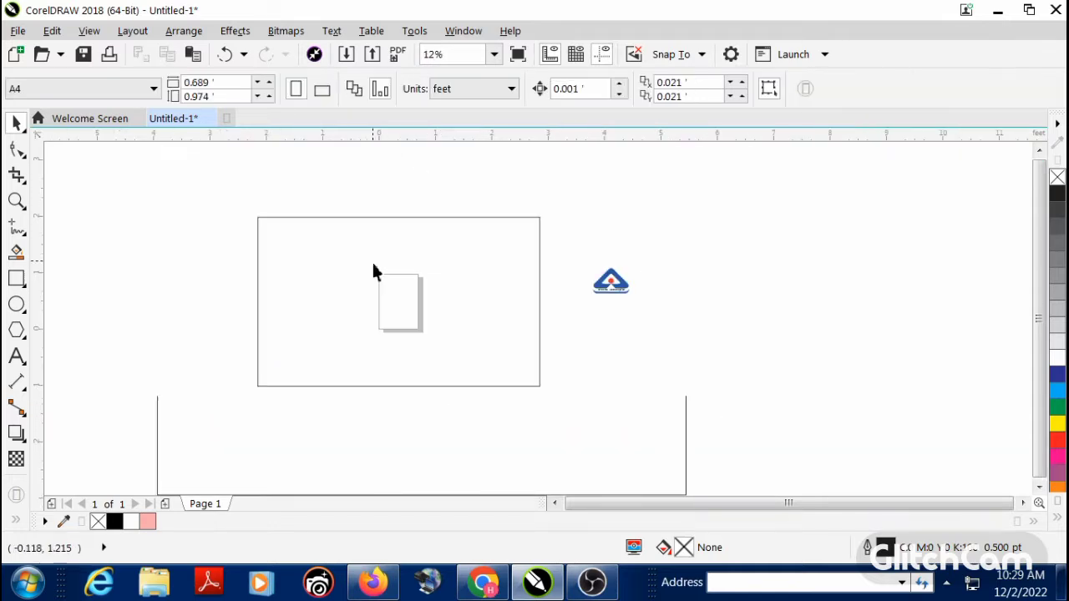
key(z)
drag(226, 193, 654, 387)
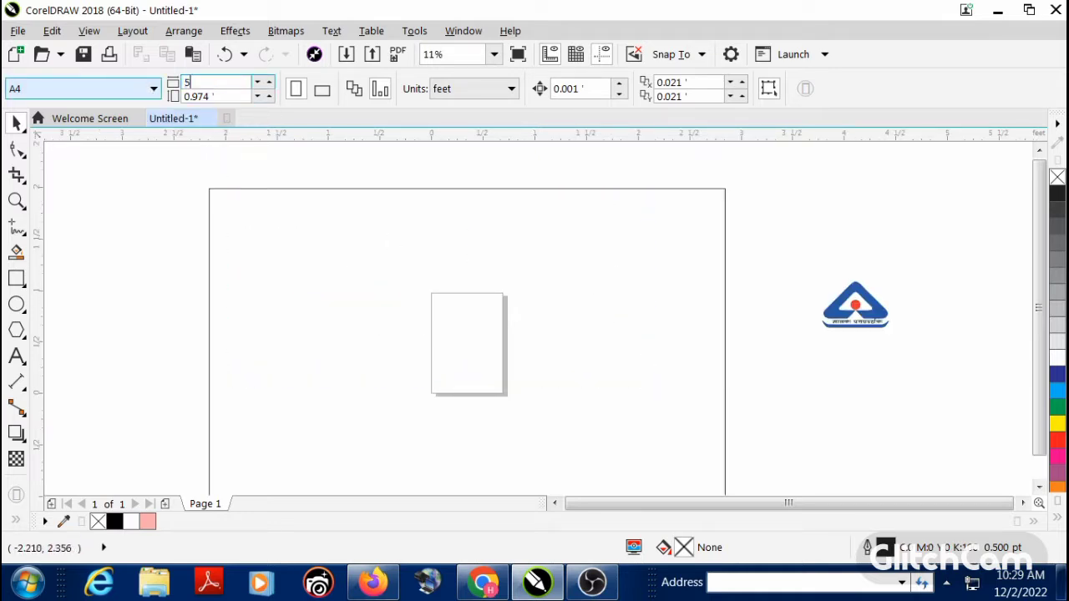
key(Tab)
text(3)
key(Return)
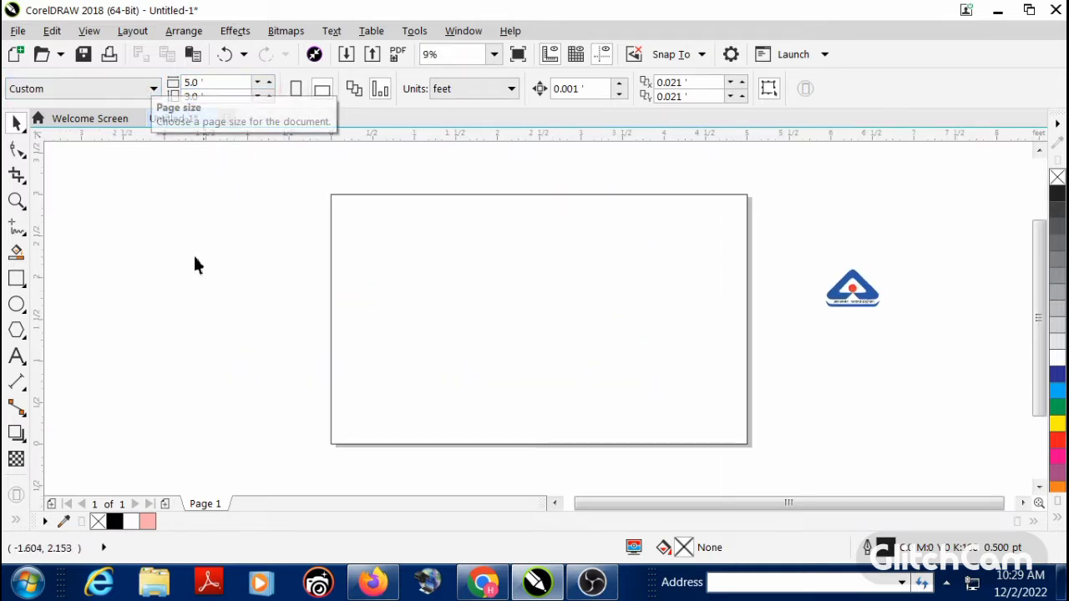
Step: Fill the page-sized rectangle with solid black
scroll(289, 314, down, 1)
key(F2)
drag(289, 242, 788, 470)
key(F2)
click(555, 404)
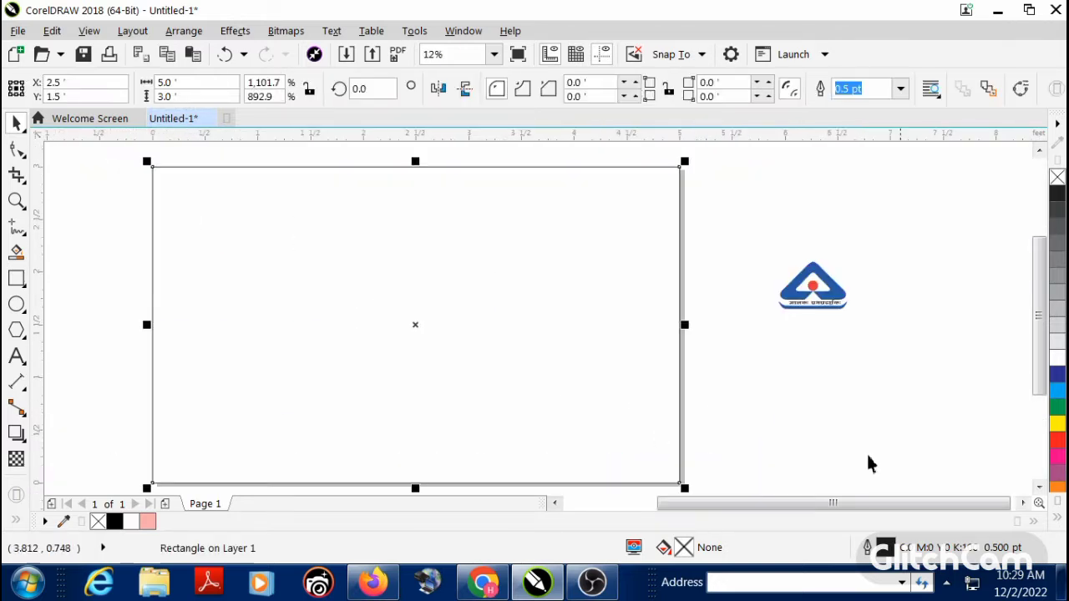
click(1057, 523)
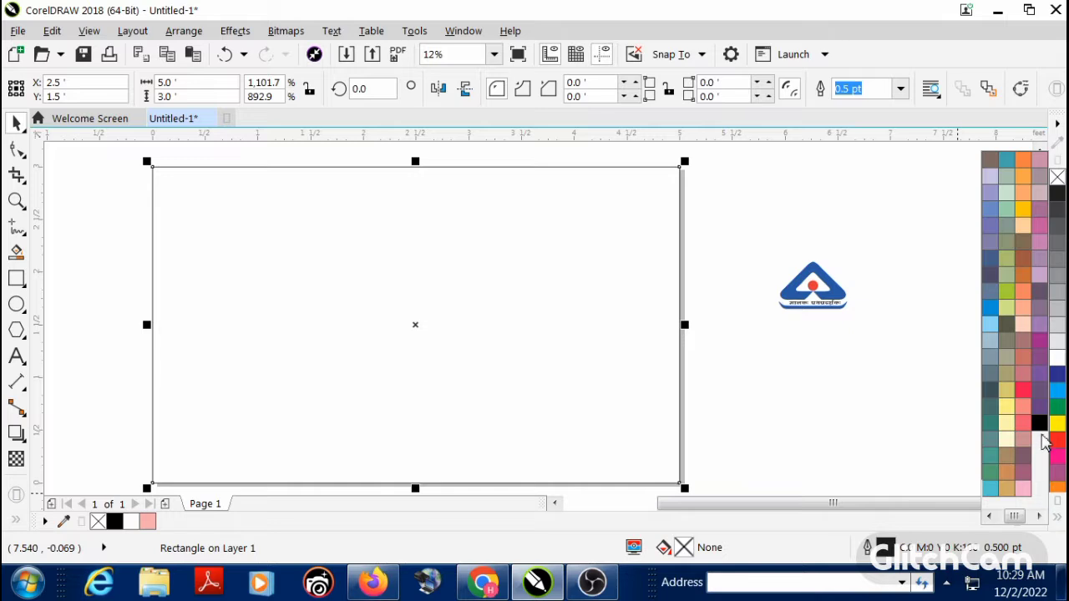
click(1039, 424)
key(Escape)
scroll(484, 351, down, 1)
drag(276, 216, 679, 377)
drag(123, 181, 804, 485)
Step: Add the artistic text "सीमा ज्वैर्ल्स" below the logo in the Kruti Dev 240 font
click(17, 356)
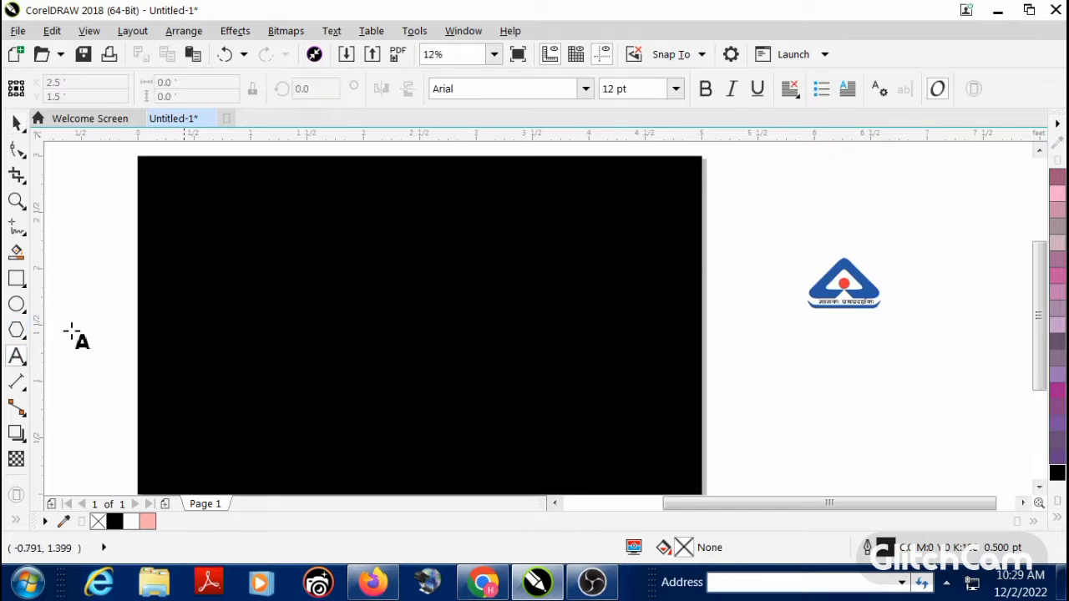
scroll(530, 353, down, 1)
scroll(542, 357, up, 1)
click(538, 353)
scroll(555, 351, up, 1)
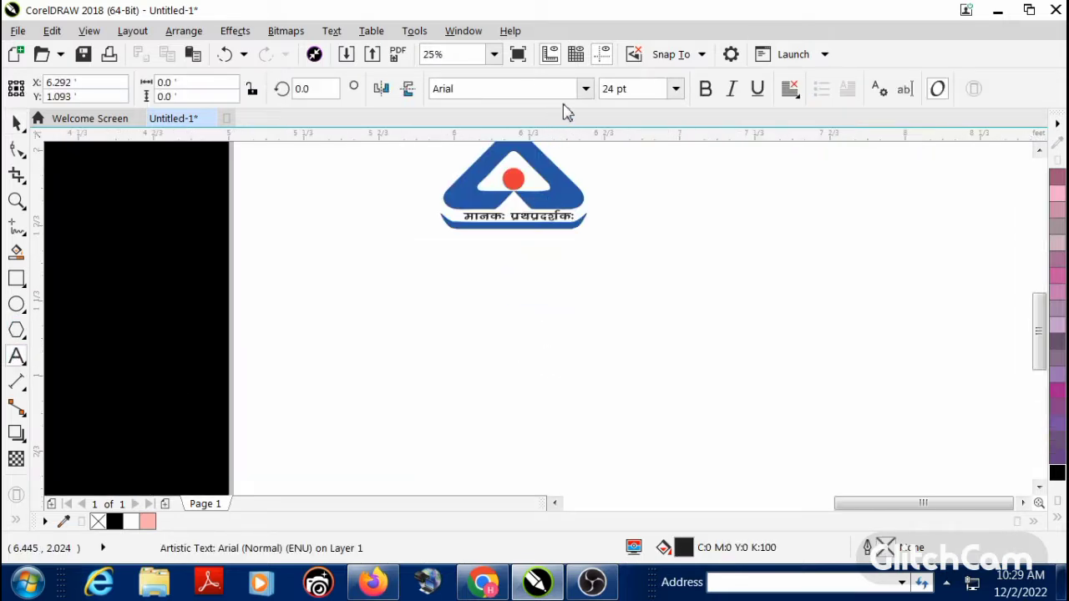
click(586, 90)
click(568, 144)
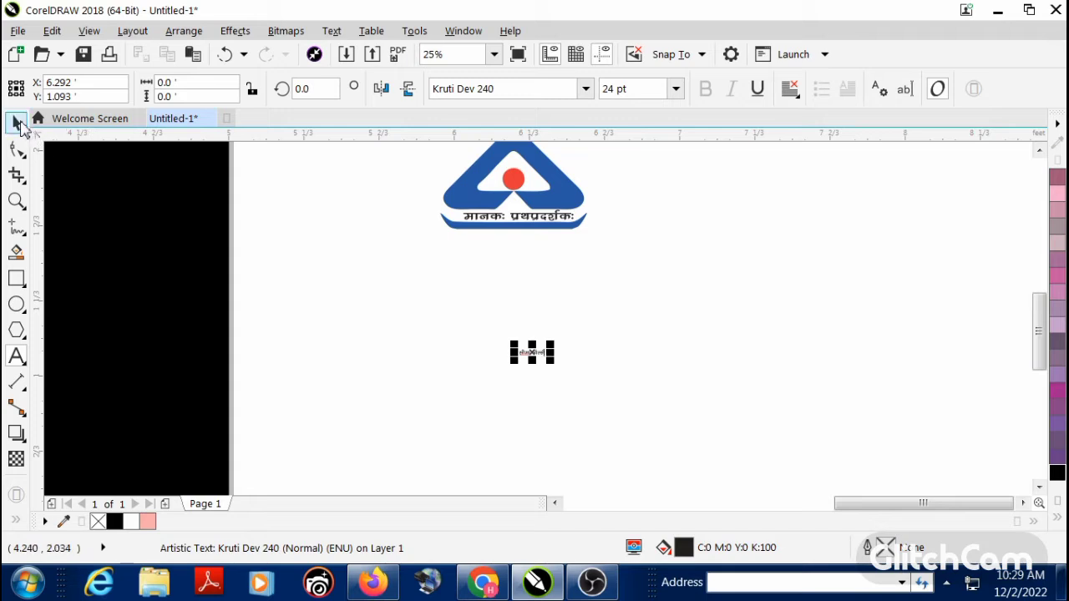
Step: Enlarge the shop name to about 336 pt, move it up under the logo, and place a copy directly below it
click(17, 122)
drag(551, 362, 719, 444)
drag(603, 379, 599, 317)
drag(668, 322, 676, 416)
right_click(676, 416)
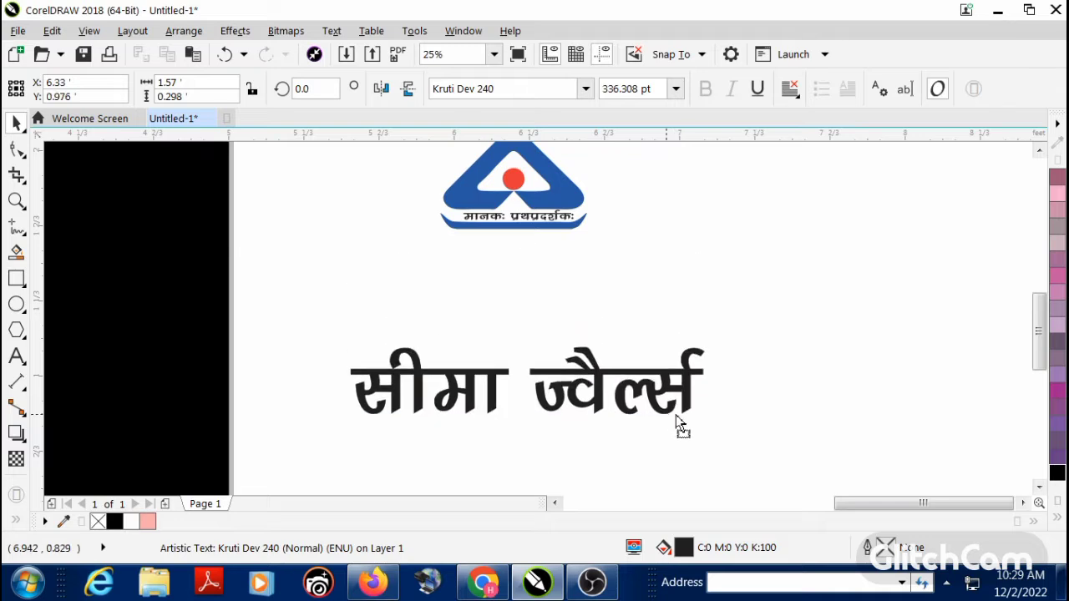
Step: Replace the copied text with the line "यहाँ पर सोने और चाँदी के गहने मिलते है"
key(F8)
text(;gk)
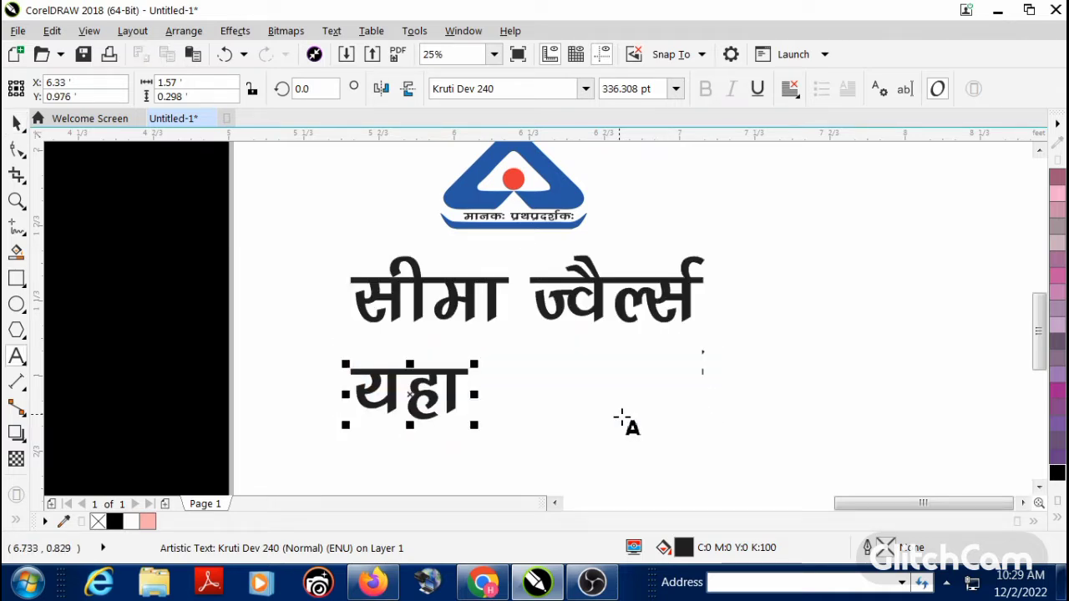
text(¡ ij lkS)
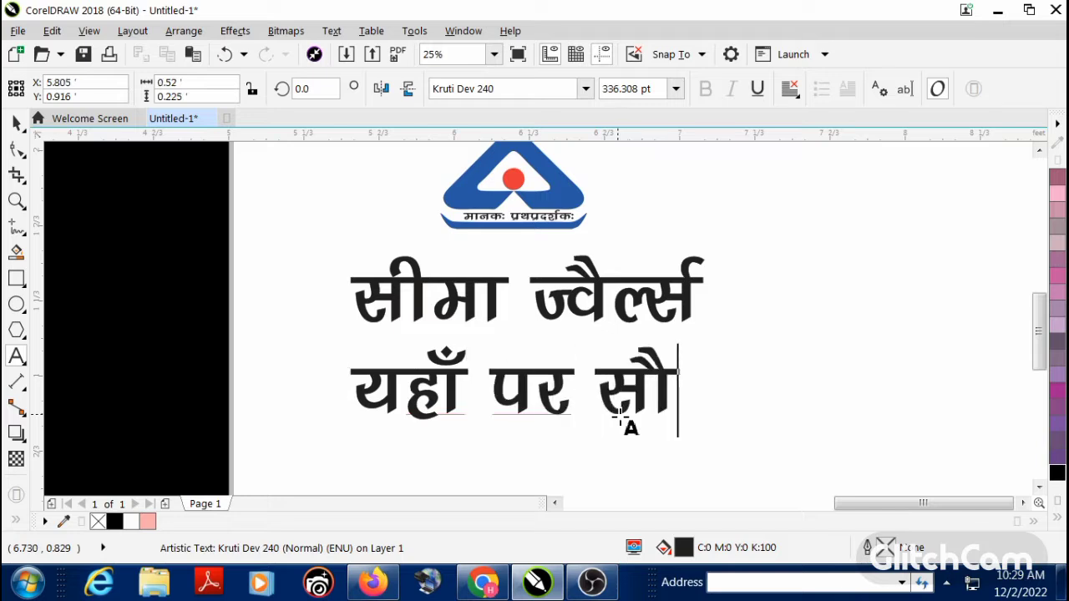
key(BackSpace)
text(sus ,o)
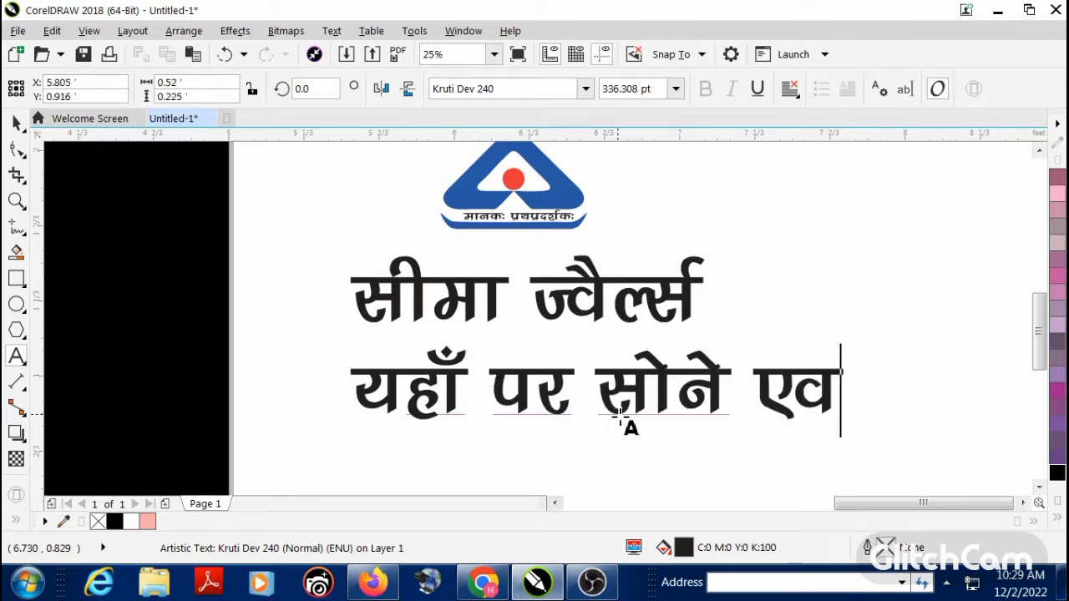
text(a)
key(BackSpace)
key(BackSpace)
key(BackSpace)
text(vkSj )
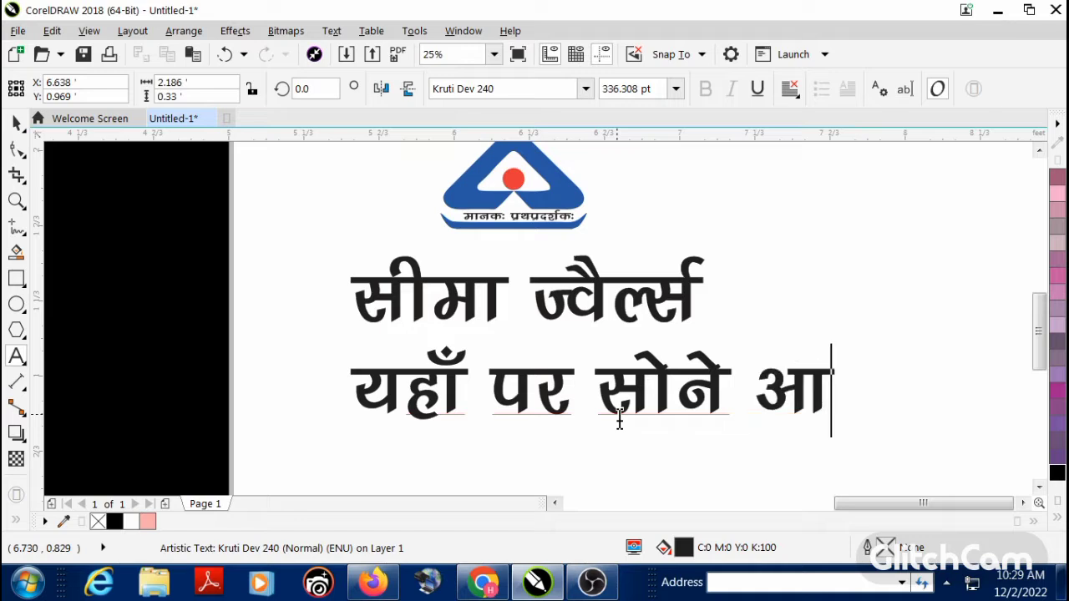
text(pk)
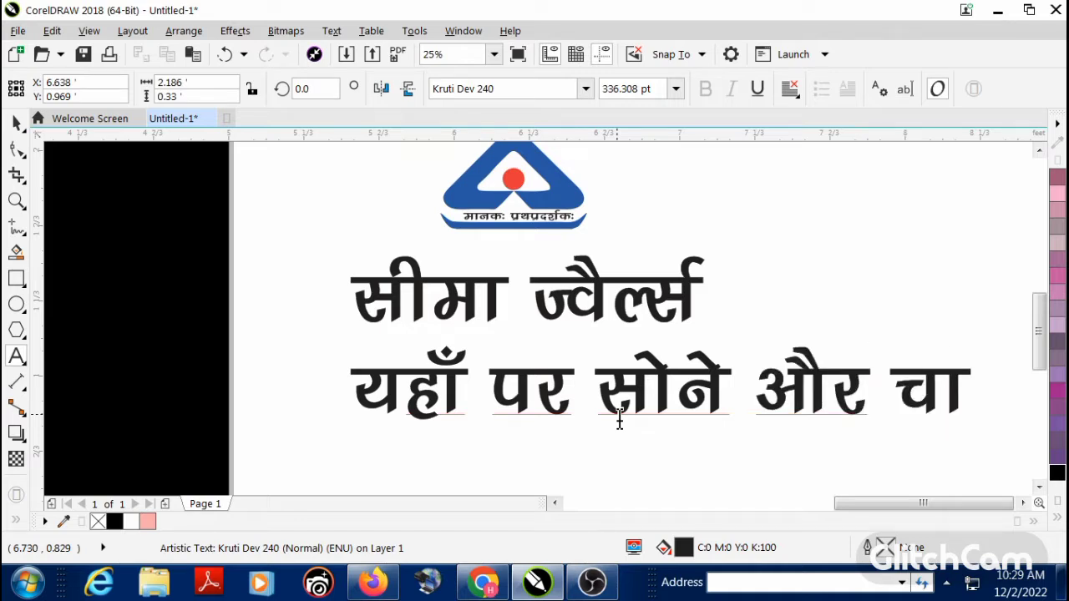
text(¡nh ds xgus)
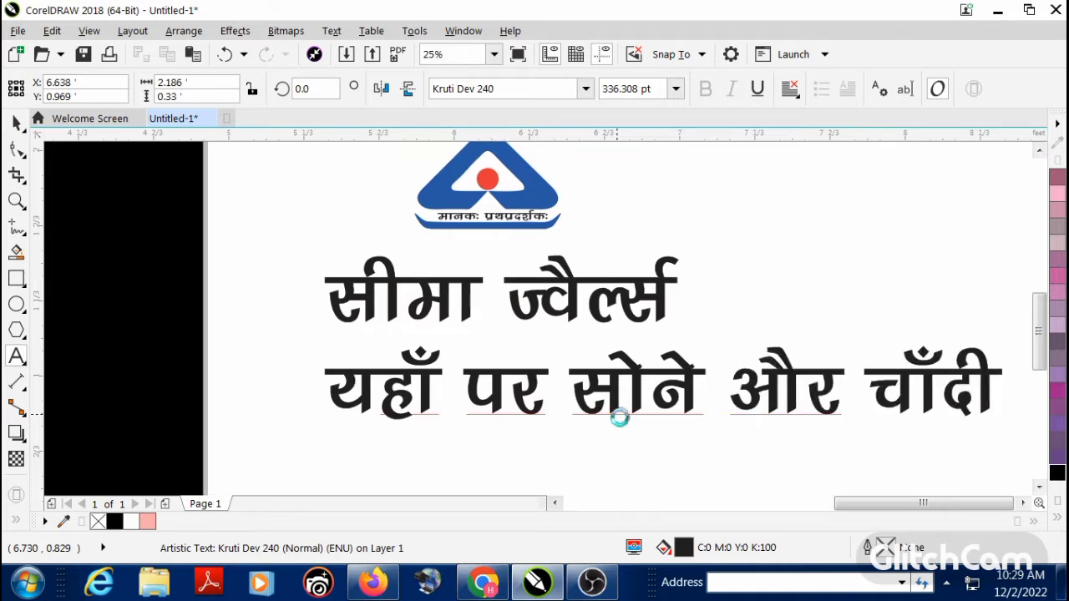
text( feyrs gS)
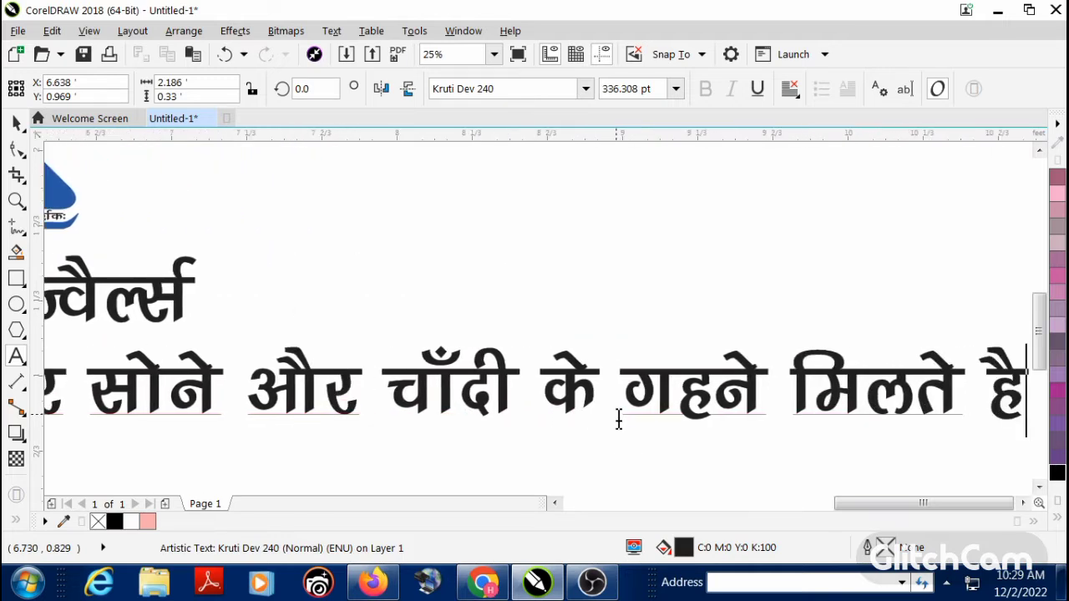
Step: Add a second line under the tagline with "मो." followed by the shop's mobile number
key(Return)
text(esk)
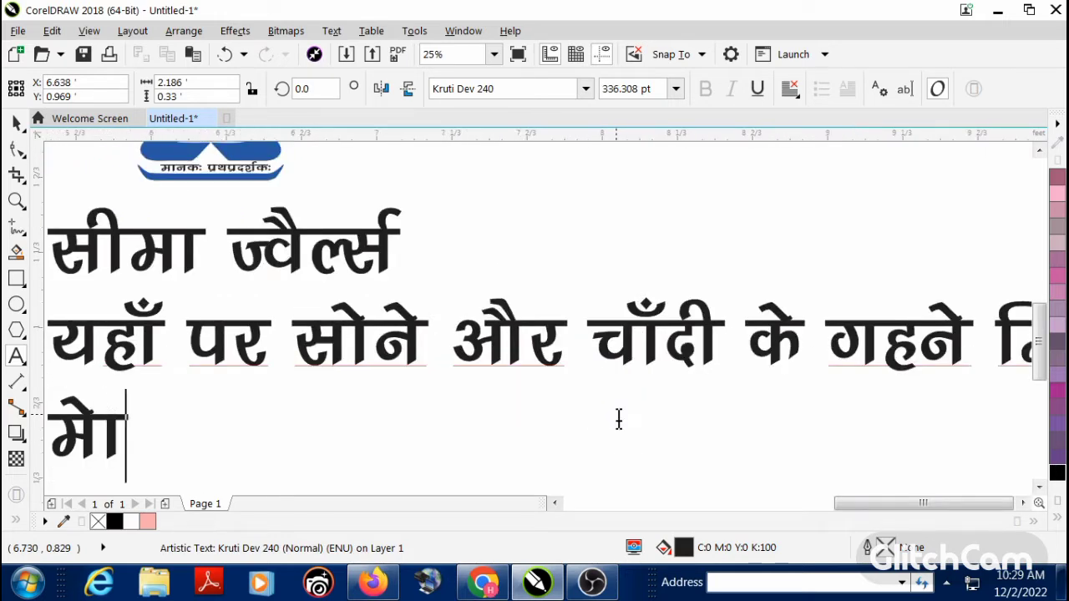
key(BackSpace)
key(BackSpace)
text(ks-)
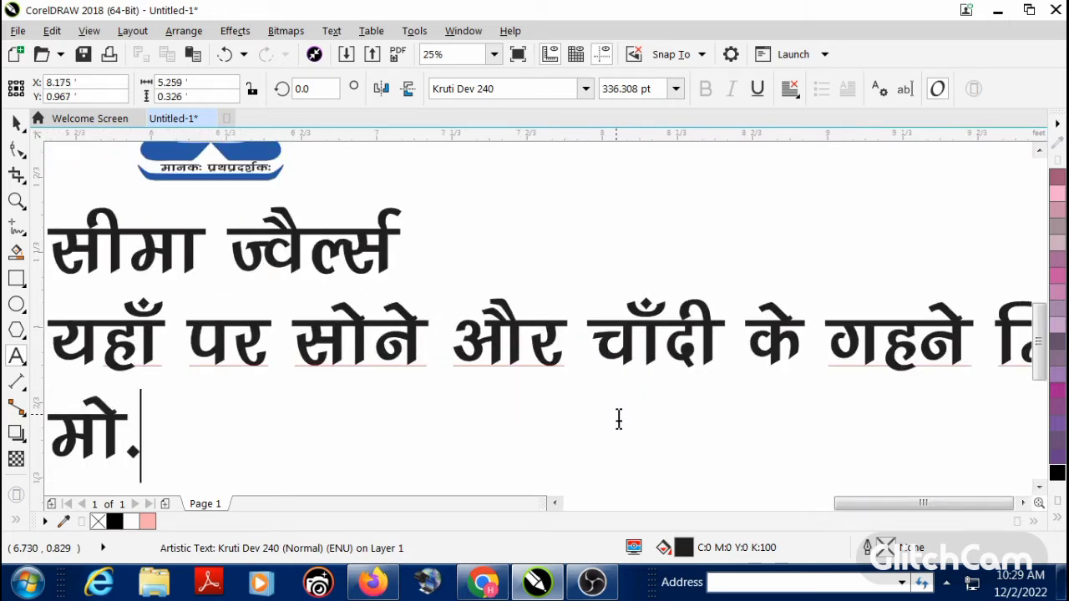
text( 12345-)
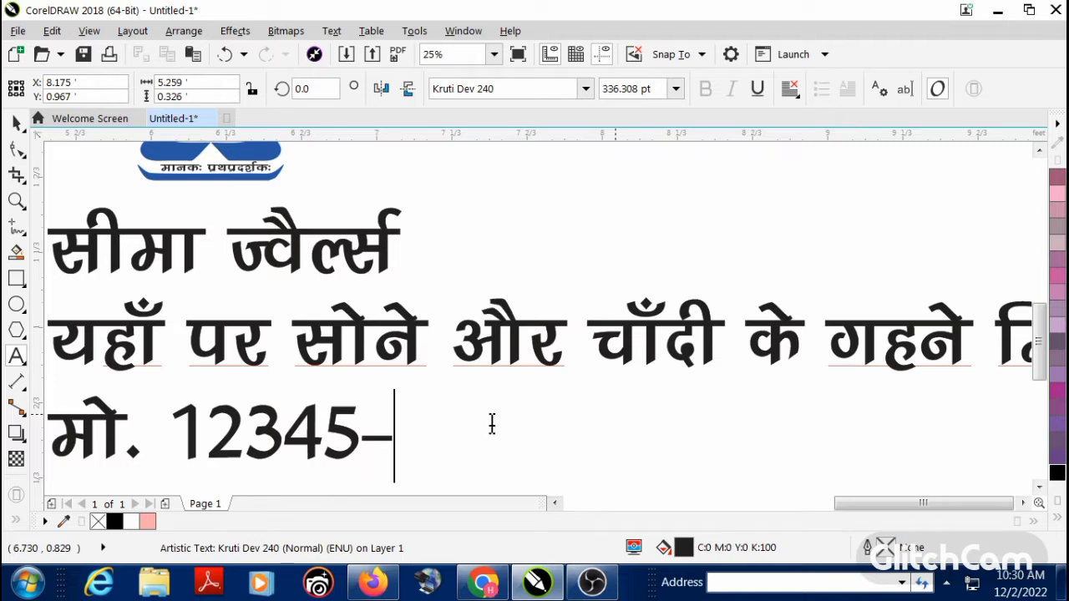
text(74125)
scroll(491, 424, down, 1)
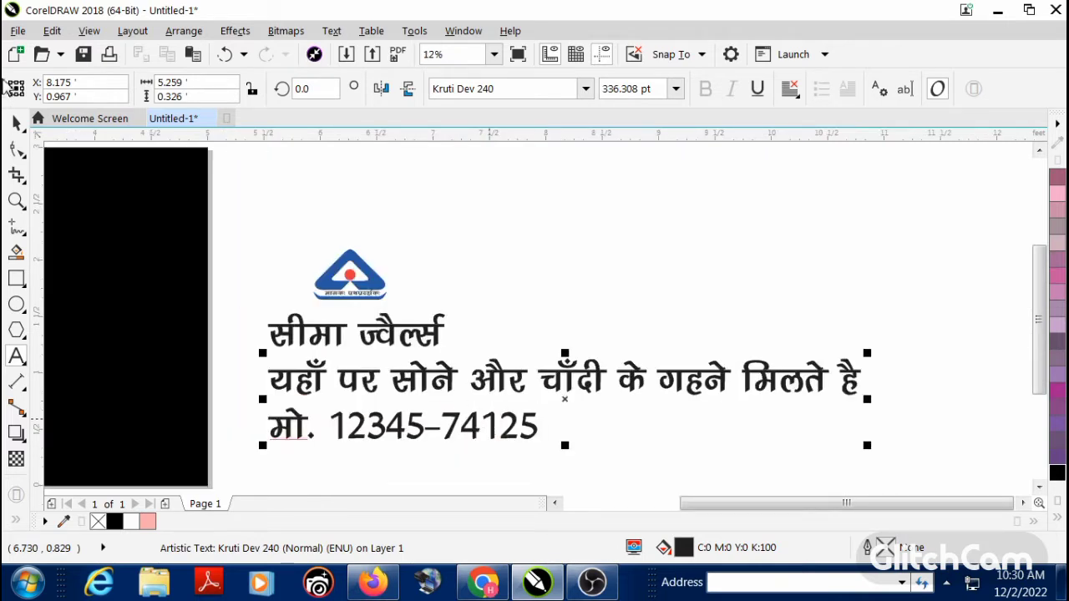
click(15, 131)
click(470, 224)
Step: Add the shop's address in Hindi as a new line below the mobile number
scroll(460, 380, down, 1)
key(F2)
drag(309, 296, 622, 462)
double_click(607, 369)
key(Return)
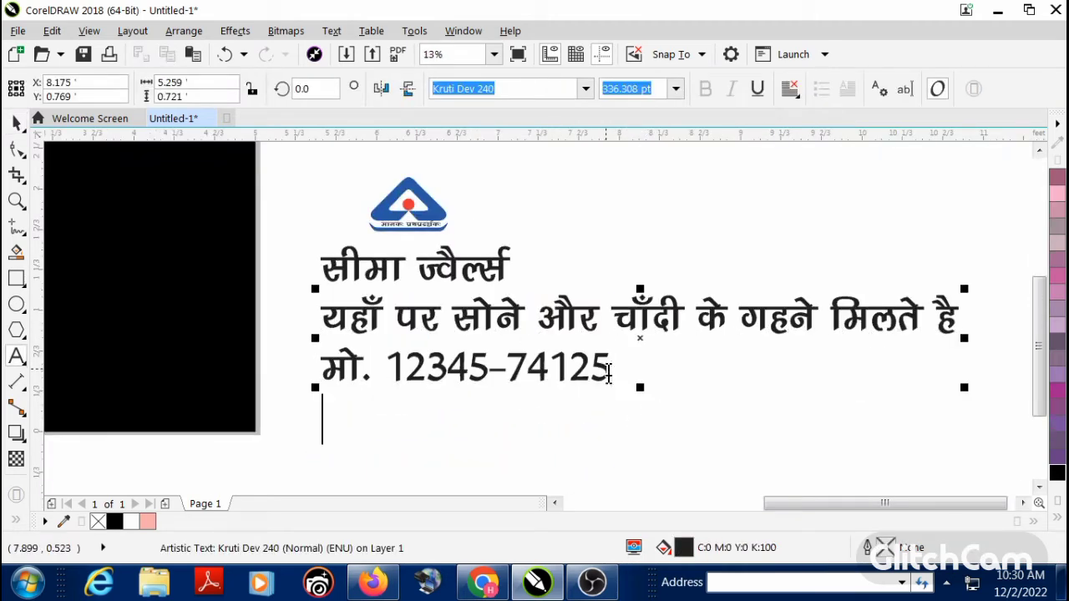
text(ek)
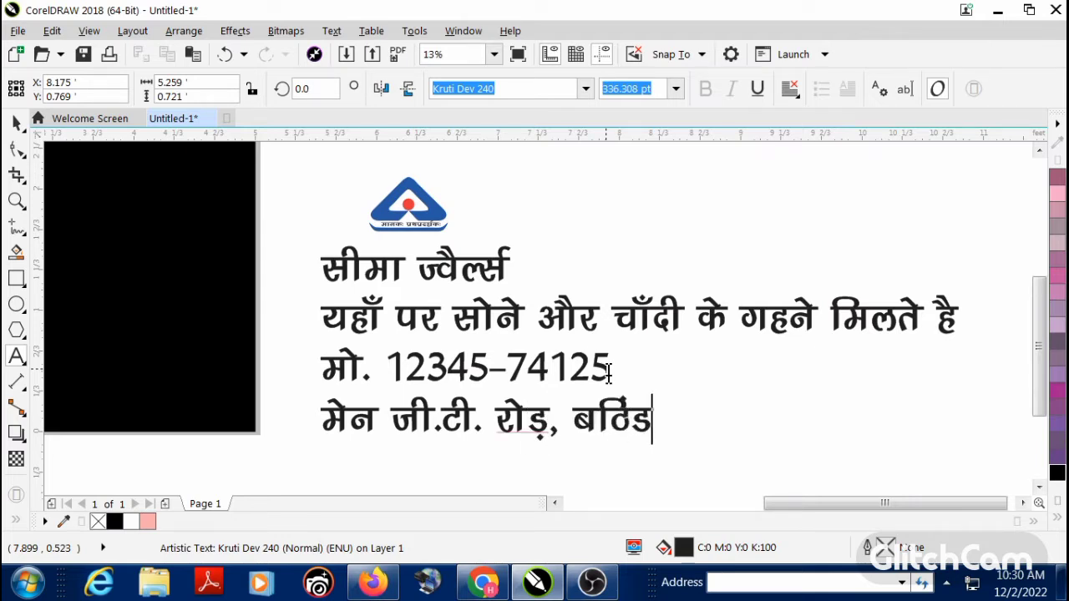
click(16, 124)
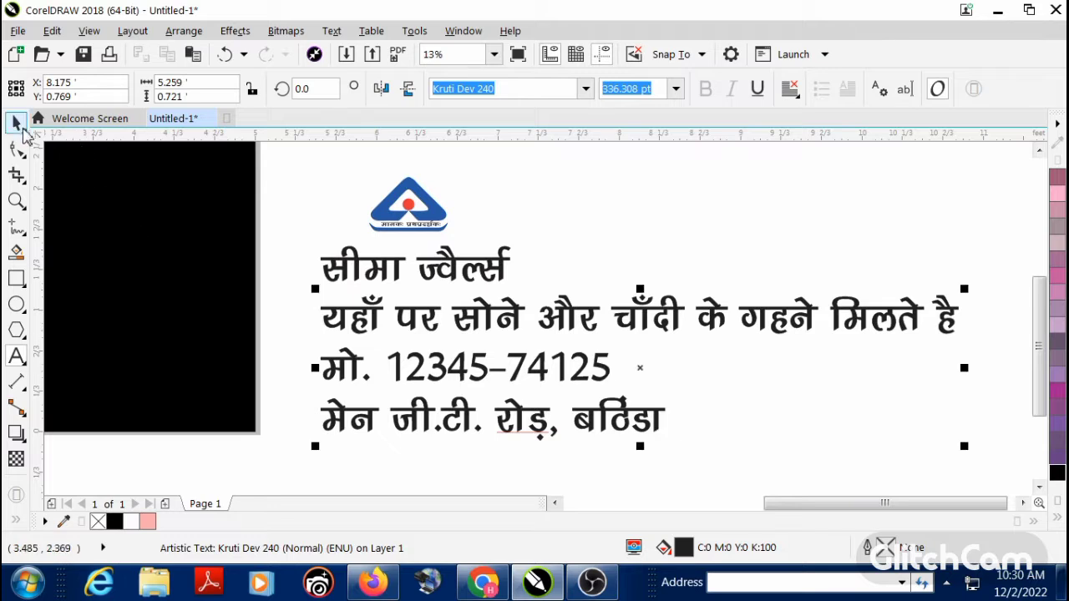
click(289, 282)
Step: Start an image import and browse to the Downloads folder through the Desktop shortcut
scroll(408, 347, down, 2)
key(F2)
drag(183, 245, 547, 370)
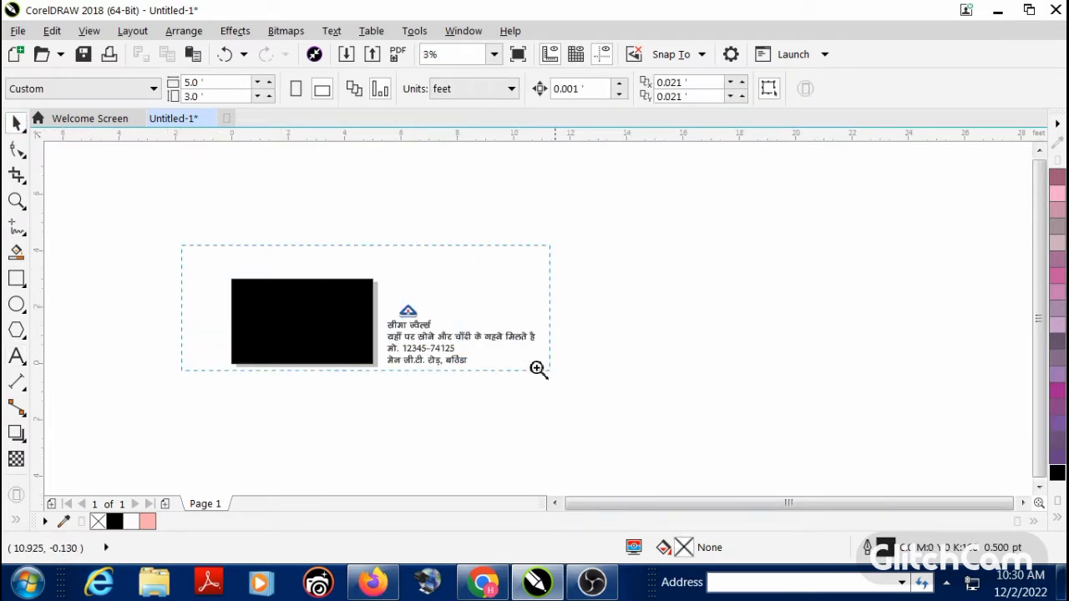
right_click(654, 272)
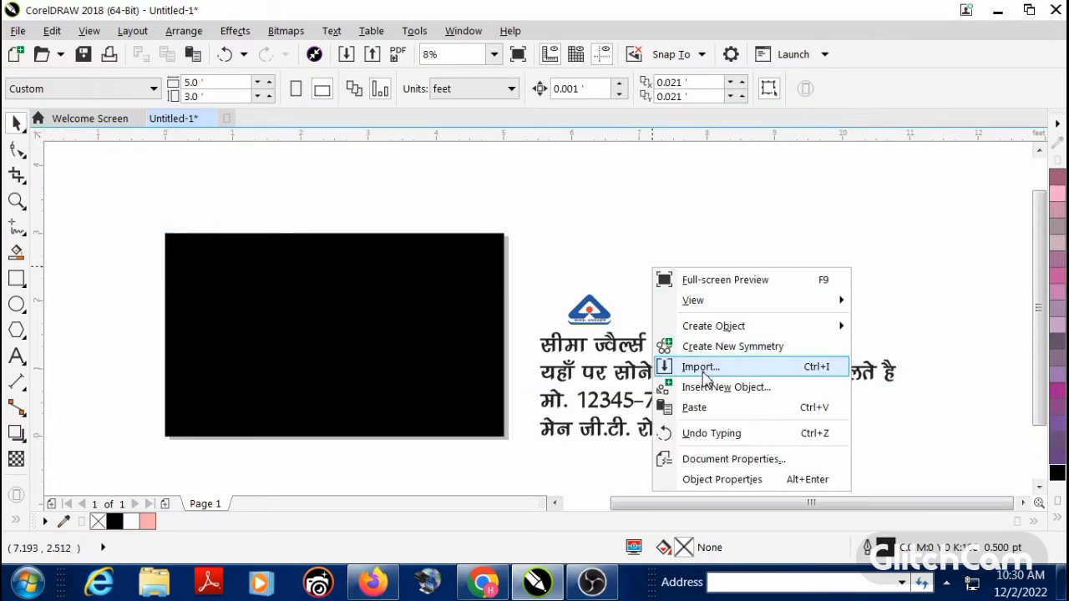
click(672, 367)
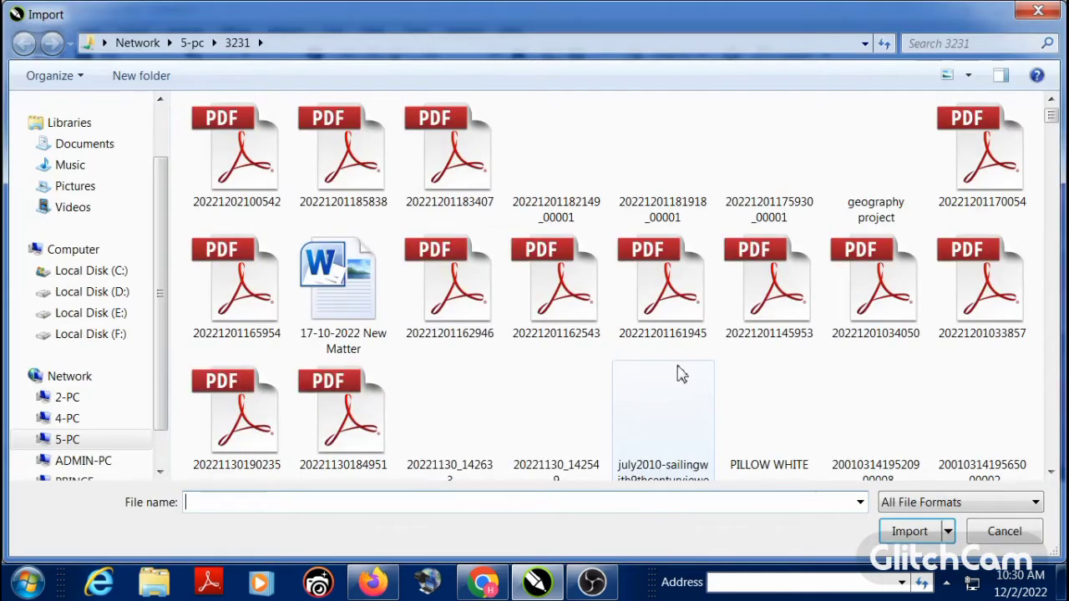
drag(160, 205, 160, 125)
click(120, 132)
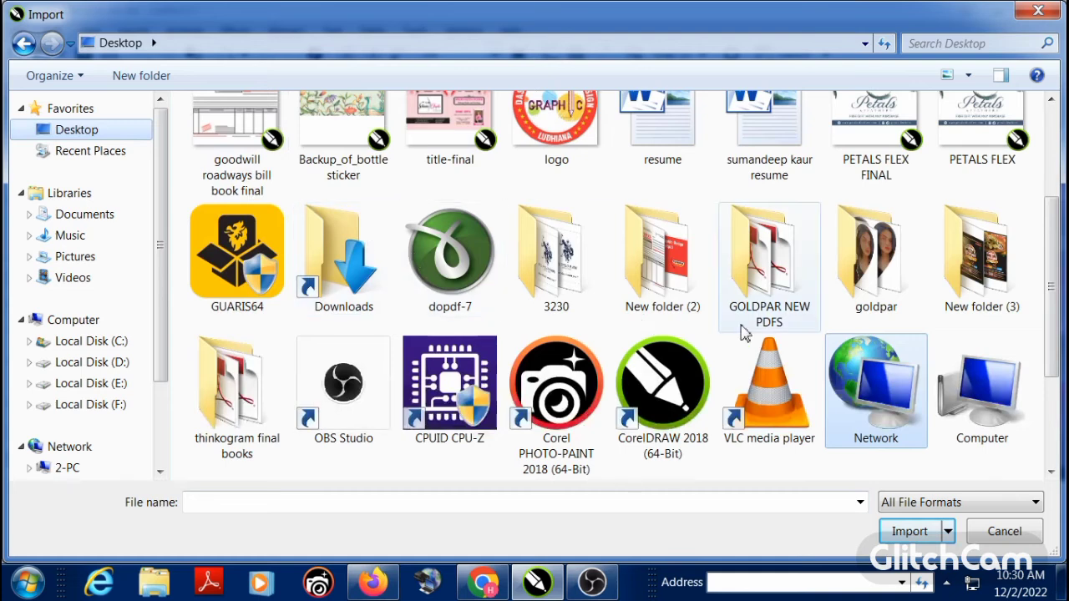
double_click(342, 255)
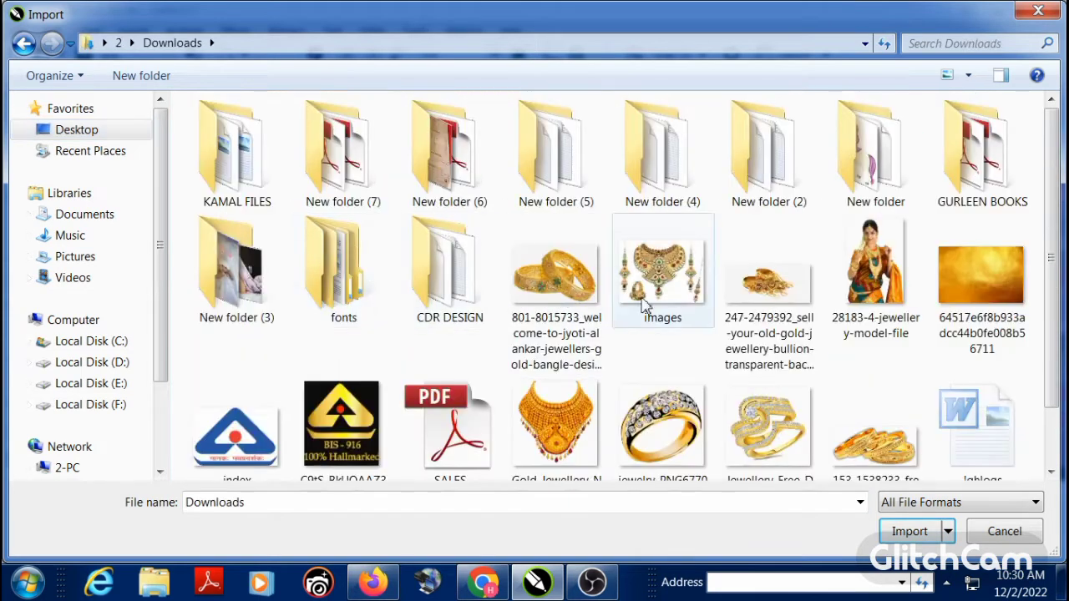
scroll(751, 275, down, 1)
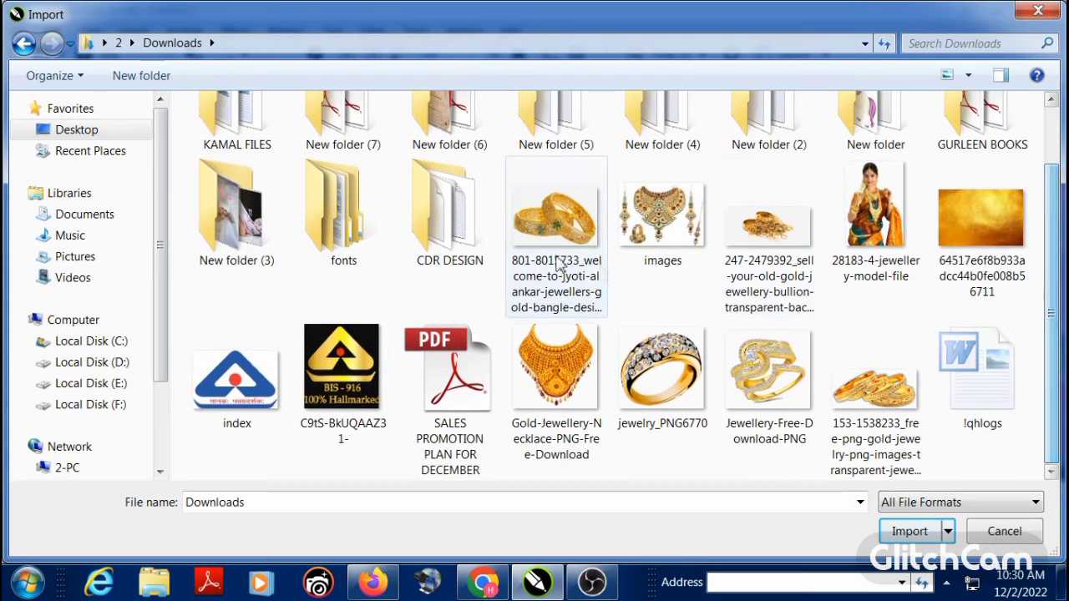
Step: Import the eight jewellery and model images together with the gold texture background from the Downloads folder
click(602, 240)
ctrl+click(650, 230)
ctrl+click(764, 226)
ctrl+click(872, 225)
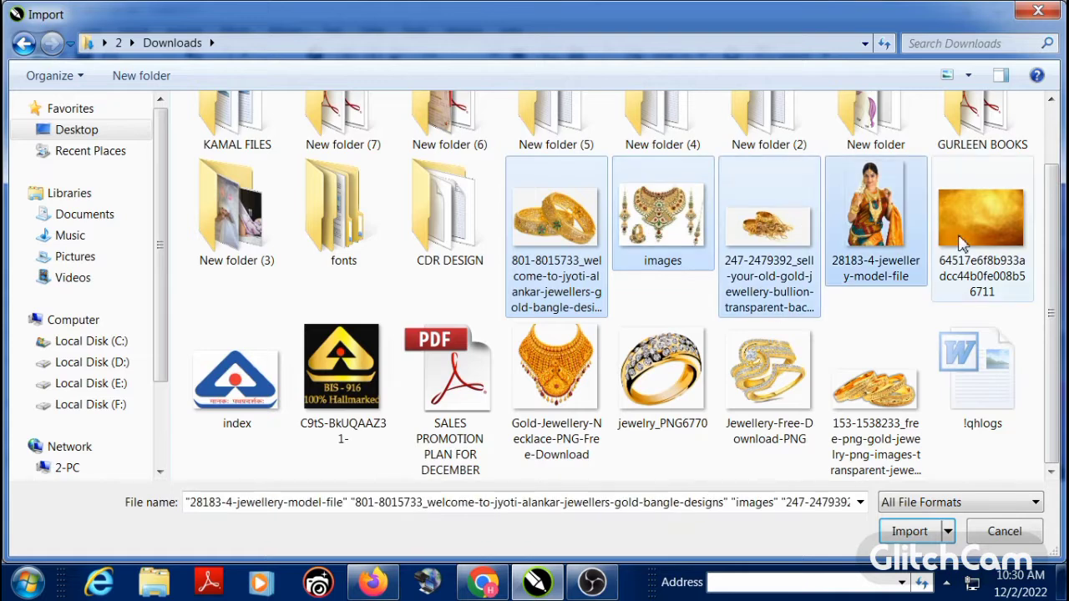
ctrl+click(888, 403)
ctrl+click(768, 375)
ctrl+click(661, 376)
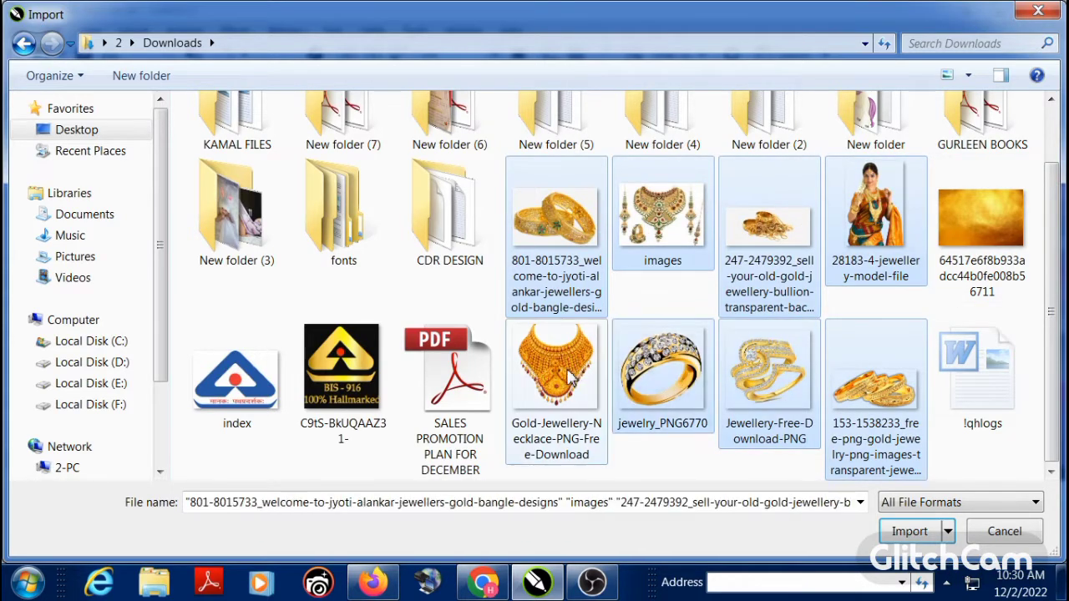
ctrl+click(555, 376)
ctrl+click(874, 242)
ctrl+click(872, 244)
ctrl+click(975, 227)
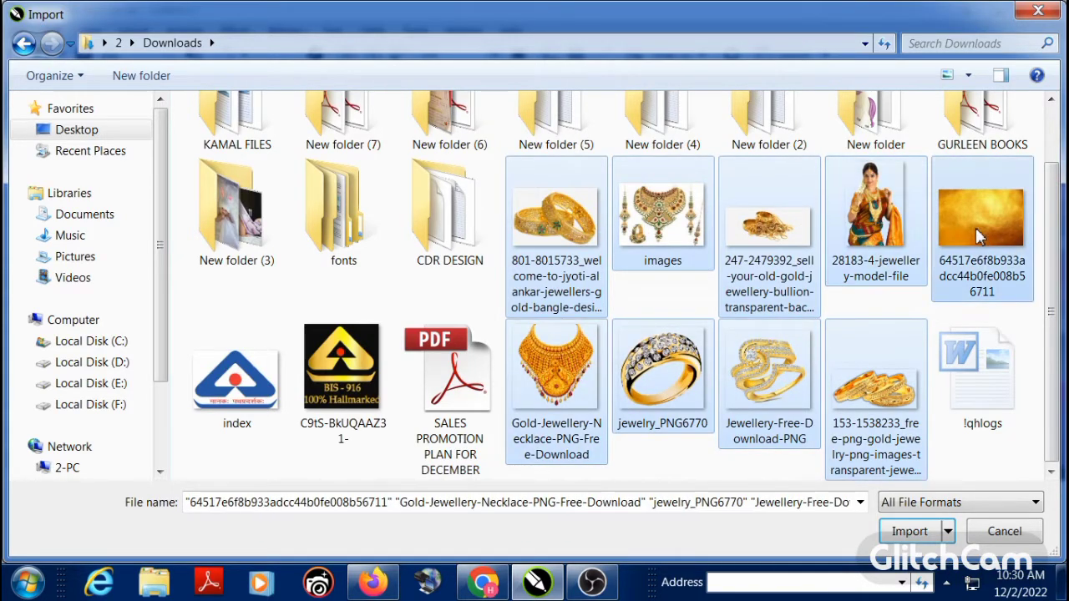
key(Return)
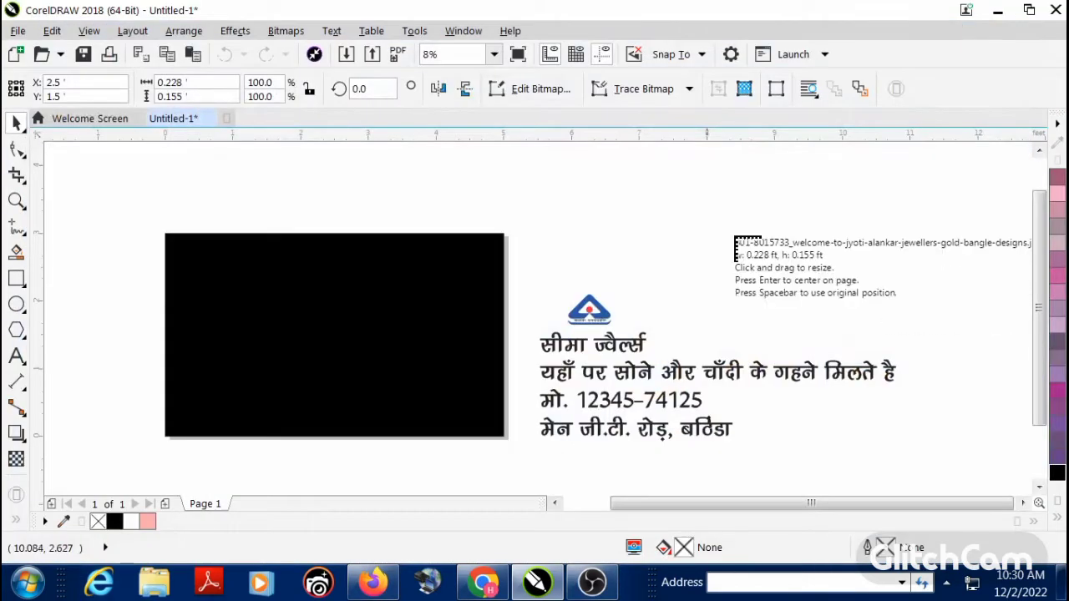
Step: Place the nine imported images at small, separate sizes on the empty area beside the banner, above the Hindi text lines
drag(673, 195, 772, 262)
drag(794, 203, 860, 278)
drag(768, 279, 826, 306)
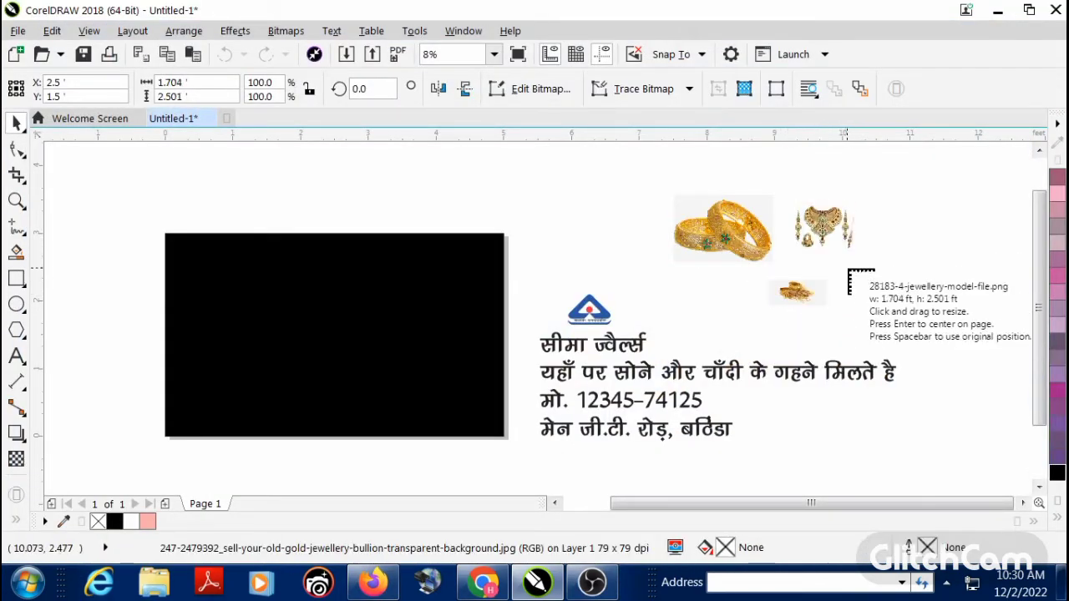
drag(847, 268, 878, 314)
drag(898, 192, 945, 224)
drag(912, 267, 959, 314)
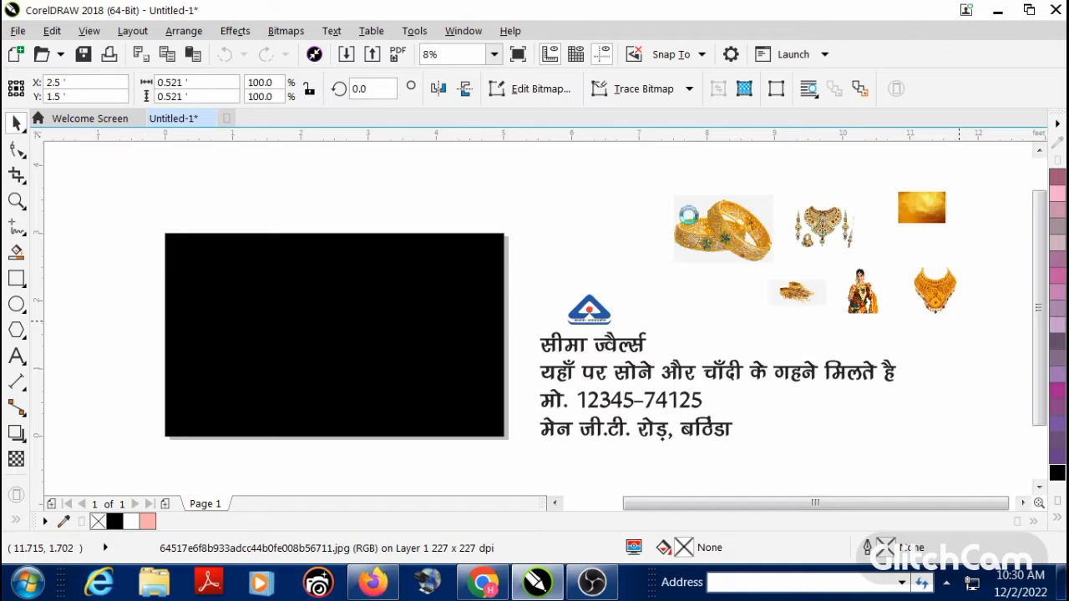
drag(583, 174, 642, 228)
drag(673, 163, 711, 197)
drag(752, 154, 807, 197)
click(954, 371)
Step: Move the model image to just outside the banner's left edge and enlarge it to about 1.2 by 1.8 ft
scroll(417, 357, down, 1)
key(F2)
drag(258, 269, 352, 304)
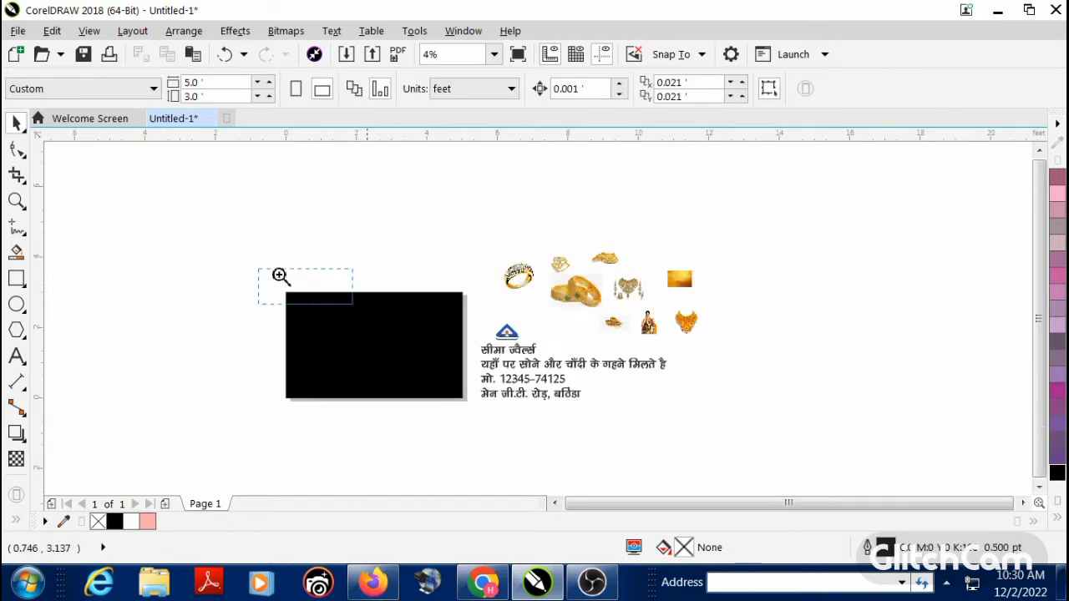
drag(640, 422, 230, 281)
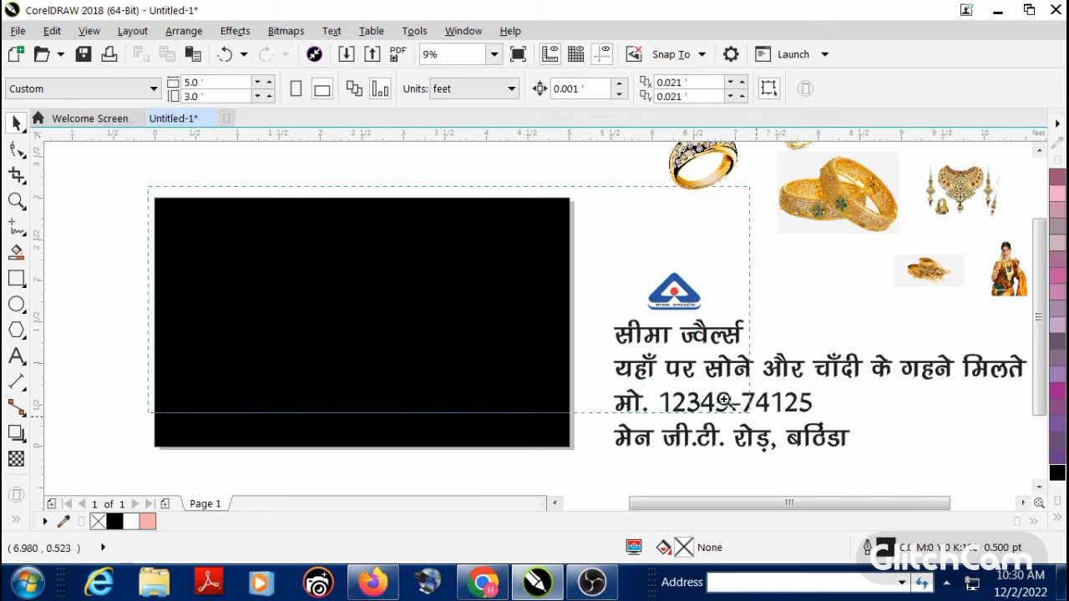
scroll(351, 326, up, 1)
scroll(351, 326, down, 2)
drag(791, 298, 408, 398)
scroll(313, 343, up, 2)
scroll(398, 350, down, 2)
drag(360, 346, 242, 349)
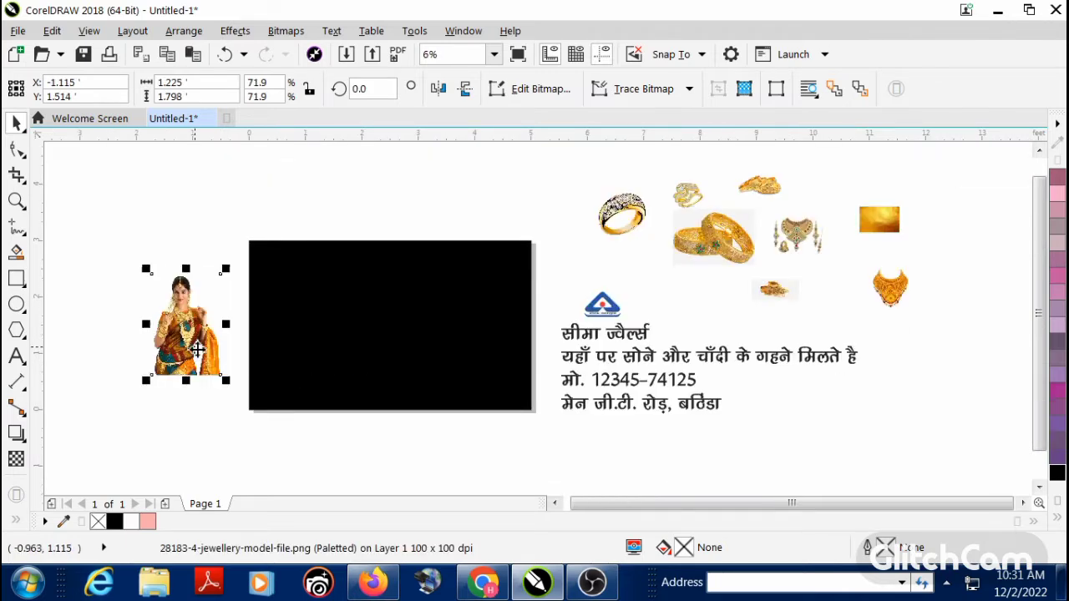
Step: Place the model image inside the black banner rectangle with PowerClip
scroll(242, 349, up, 2)
click(235, 31)
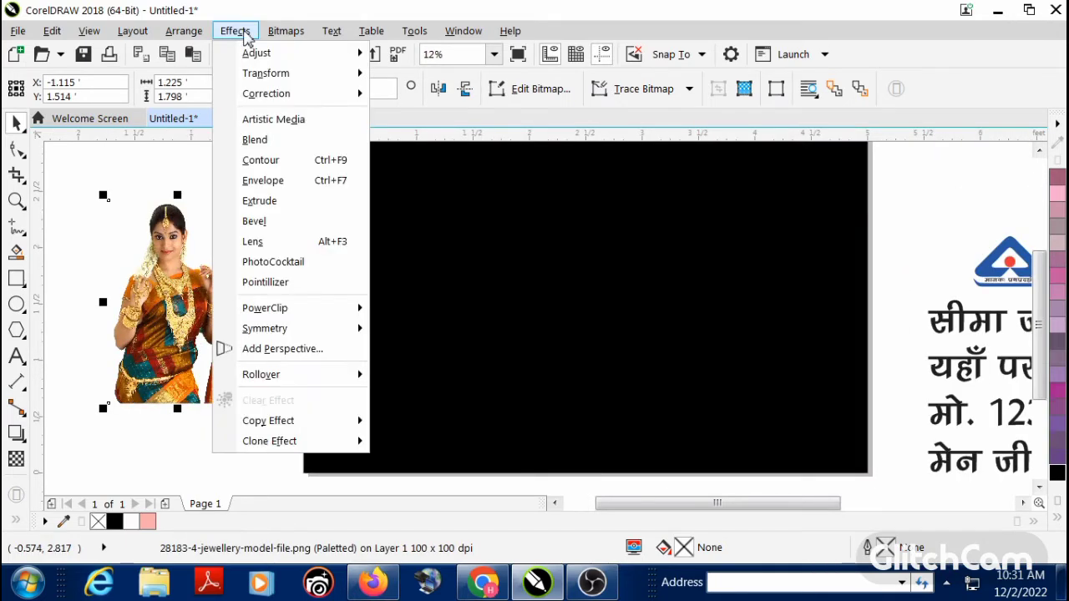
mouse_move(353, 308)
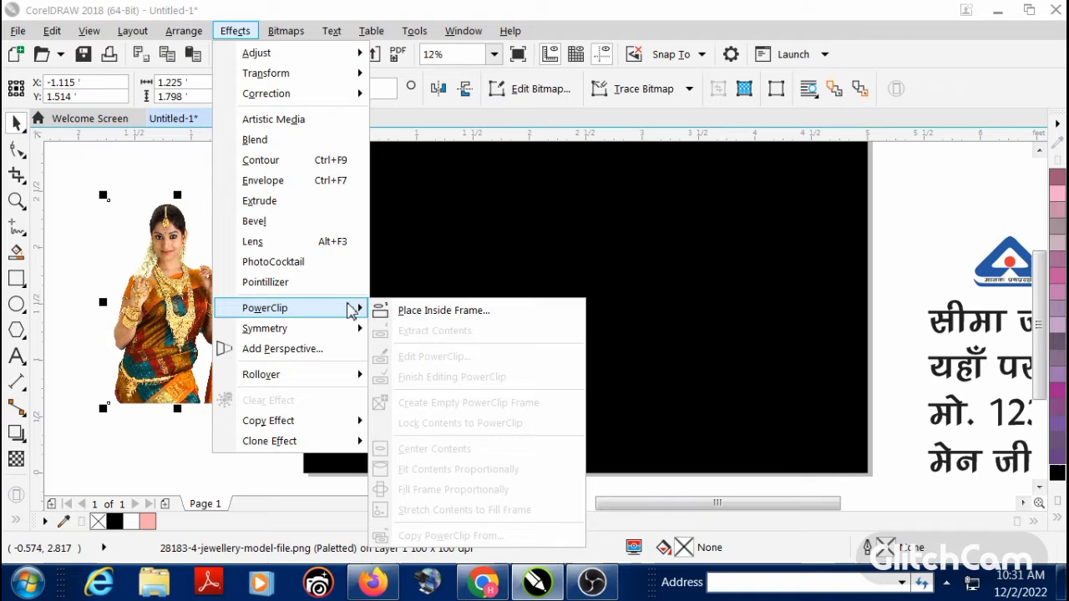
click(415, 311)
click(439, 310)
scroll(424, 317, right, 2)
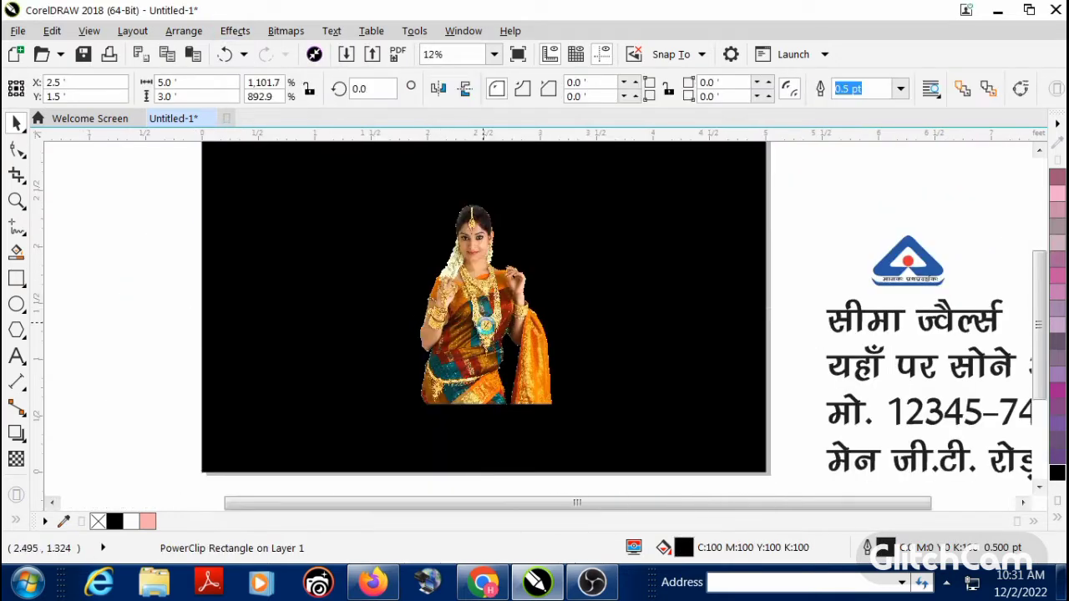
Step: Edit the PowerClip contents, moving the model to the banner's lower left corner and enlarging her to about 2.13 by 3.13 ft, and finish editing
ctrl+click(483, 324)
click(483, 323)
scroll(421, 320, down, 1)
key(F2)
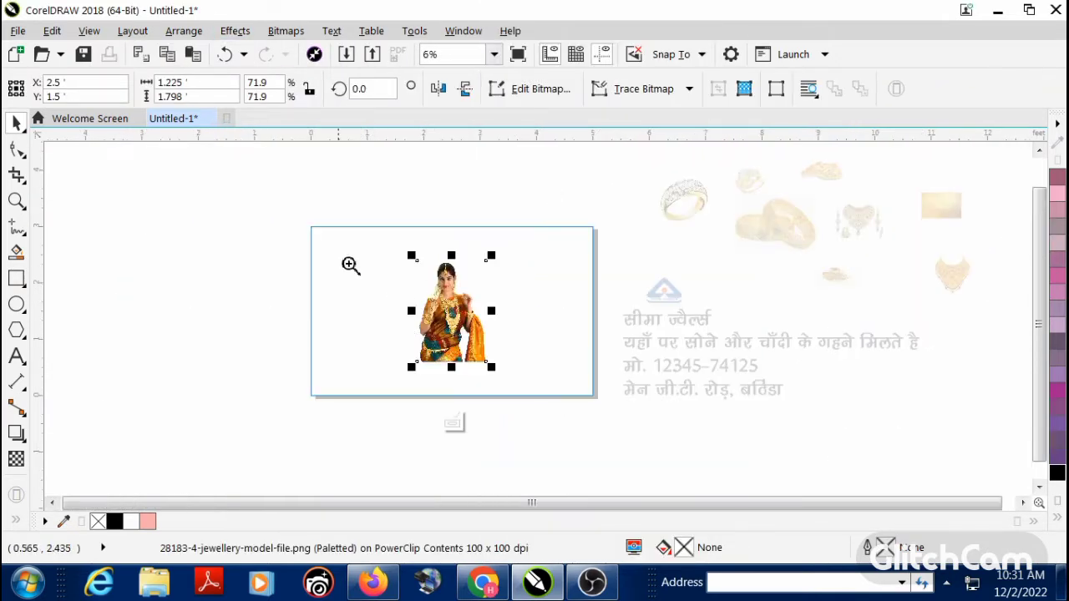
drag(443, 264, 738, 411)
drag(434, 353, 242, 426)
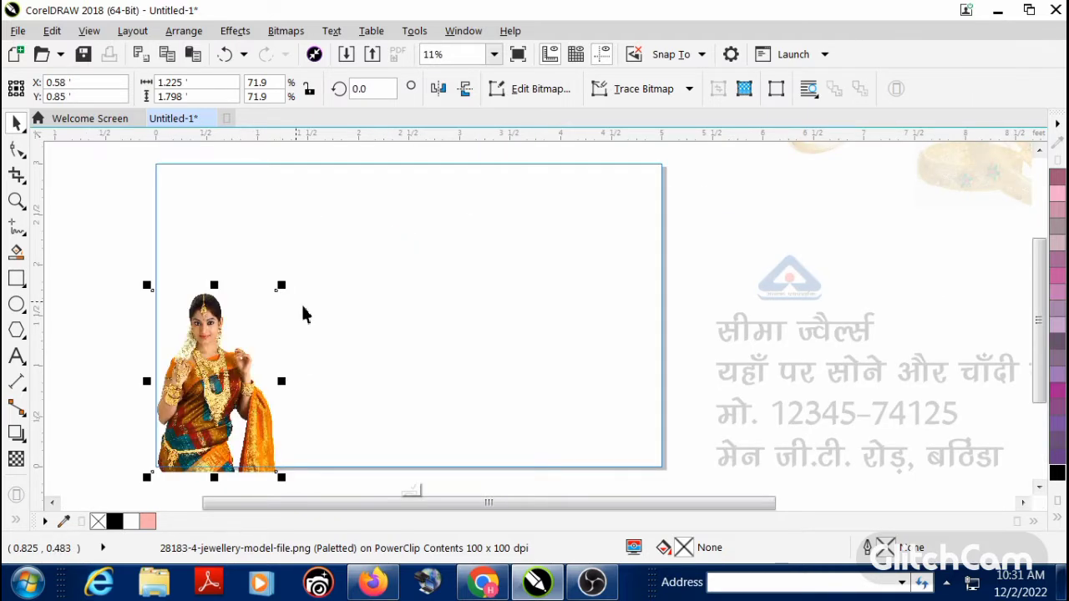
drag(281, 286, 265, 305)
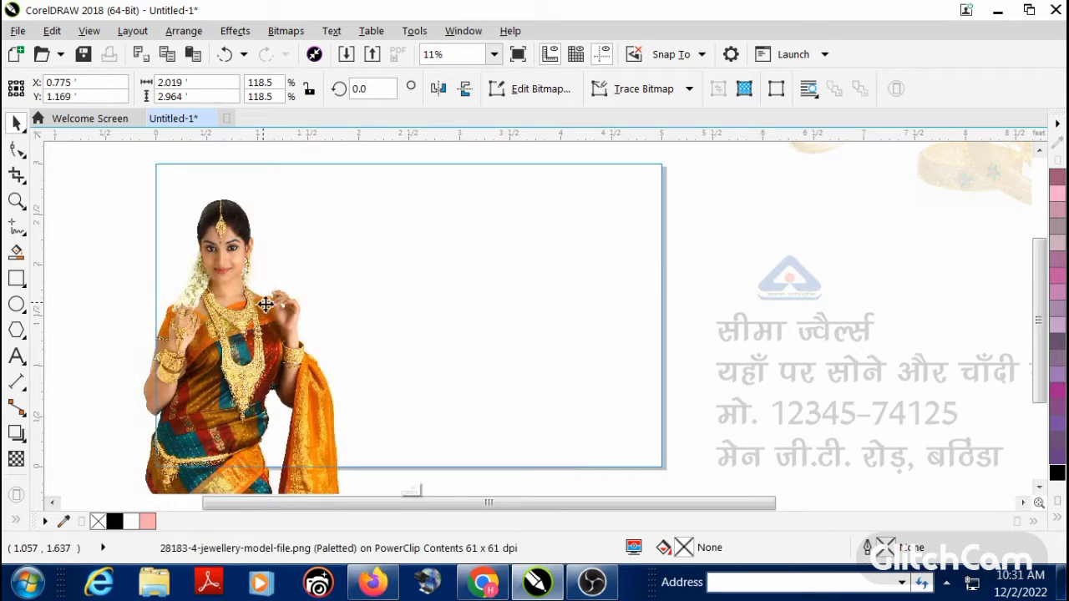
drag(342, 197, 358, 178)
scroll(293, 308, up, 1)
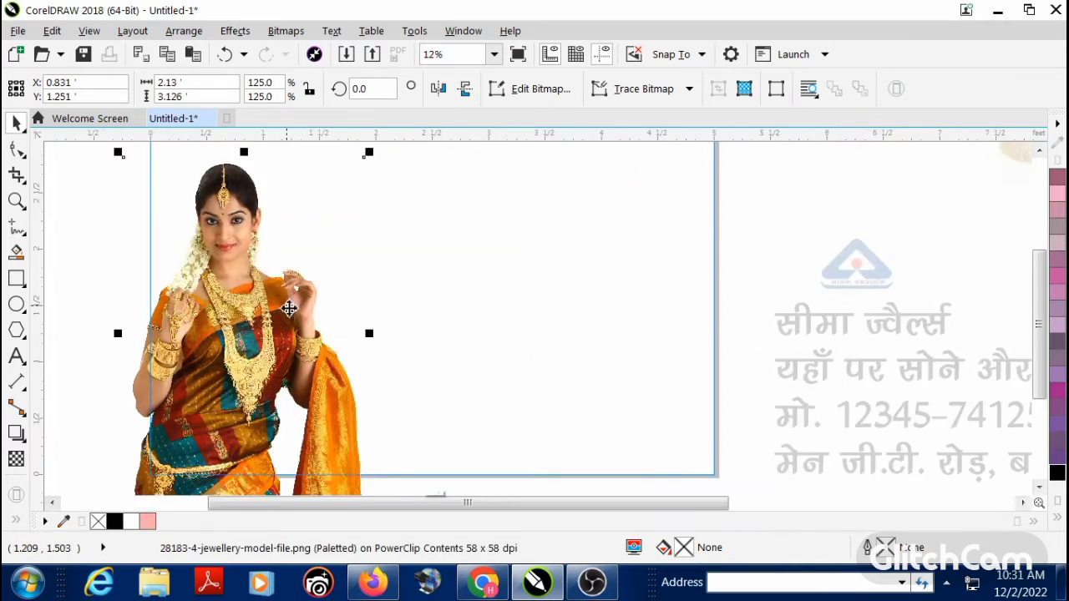
right_click(289, 308)
click(368, 122)
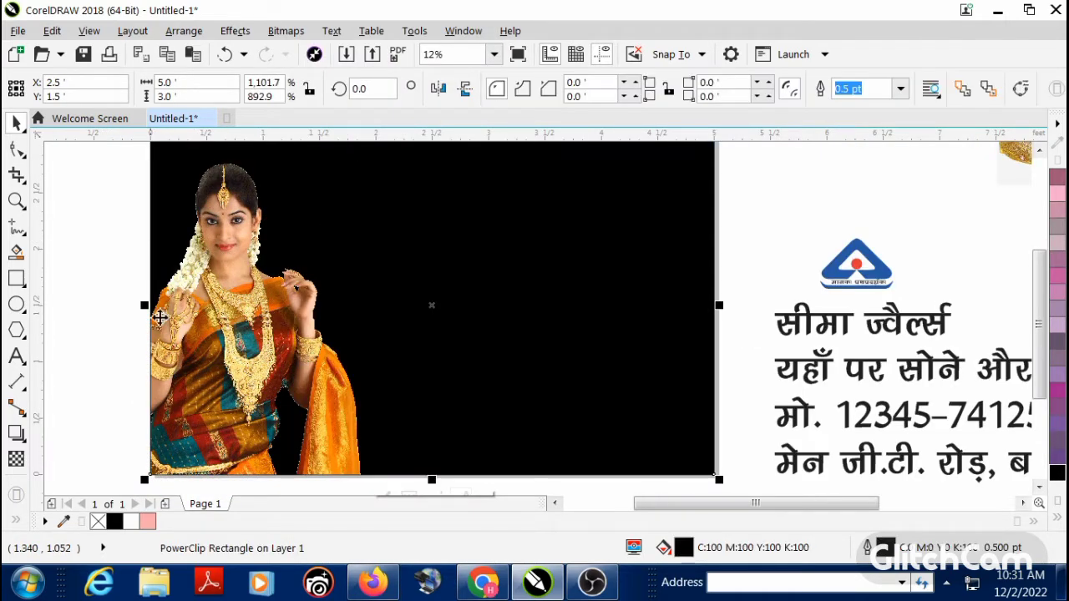
Step: Move the hallmark logo into the upper right corner of the black banner, centred at about 4.48, 2.63 ft
click(132, 299)
key(F4)
scroll(434, 301, down, 3)
key(F2)
drag(282, 239, 680, 371)
drag(191, 215, 698, 440)
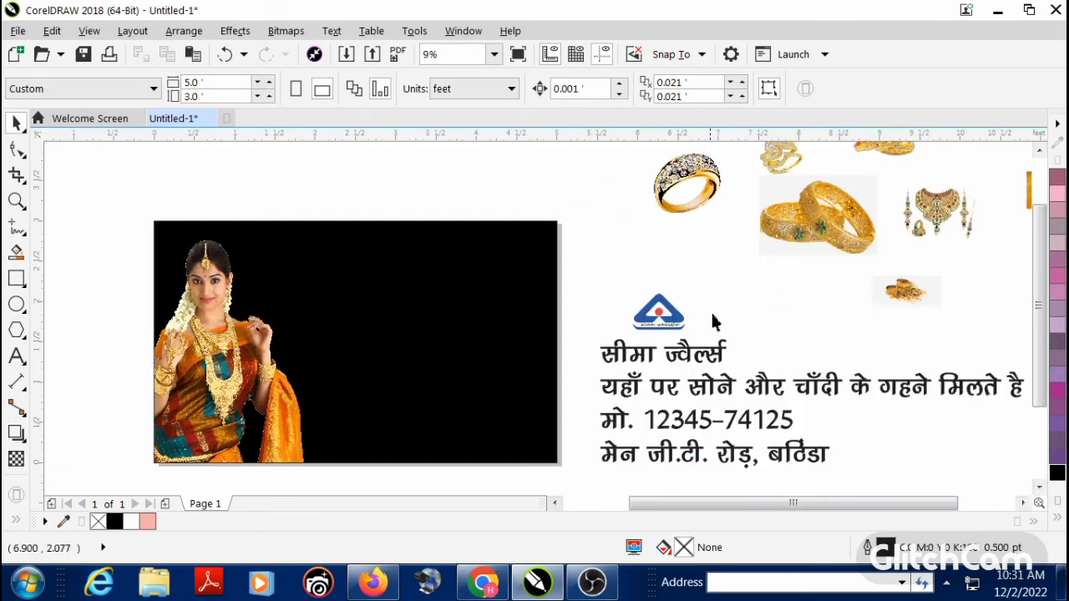
drag(659, 309, 512, 270)
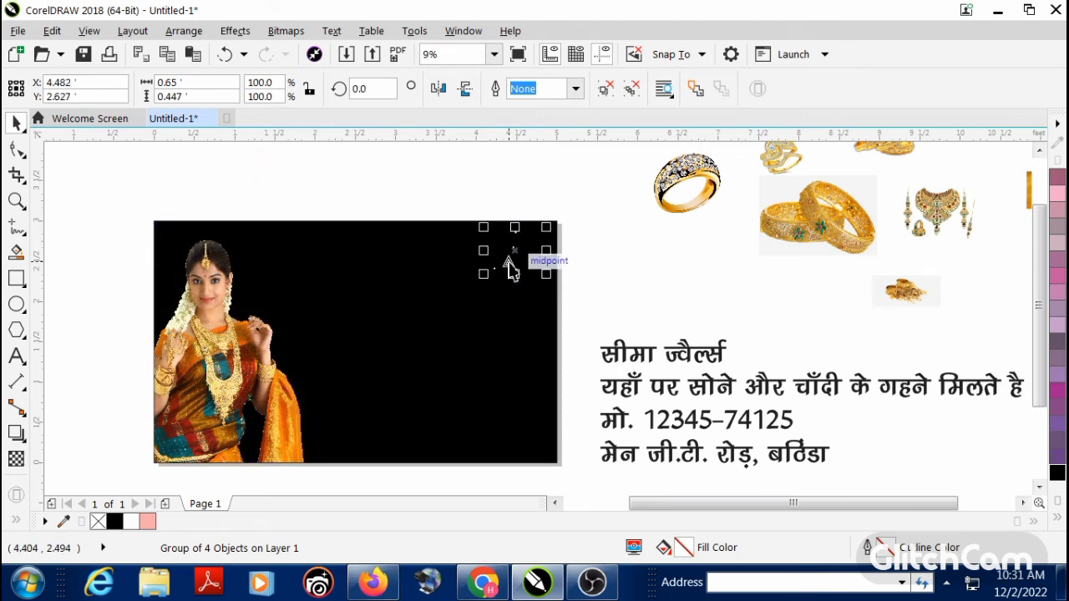
Step: Fill the Hindi motto text inside the hallmark logo group with white
scroll(512, 270, up, 2)
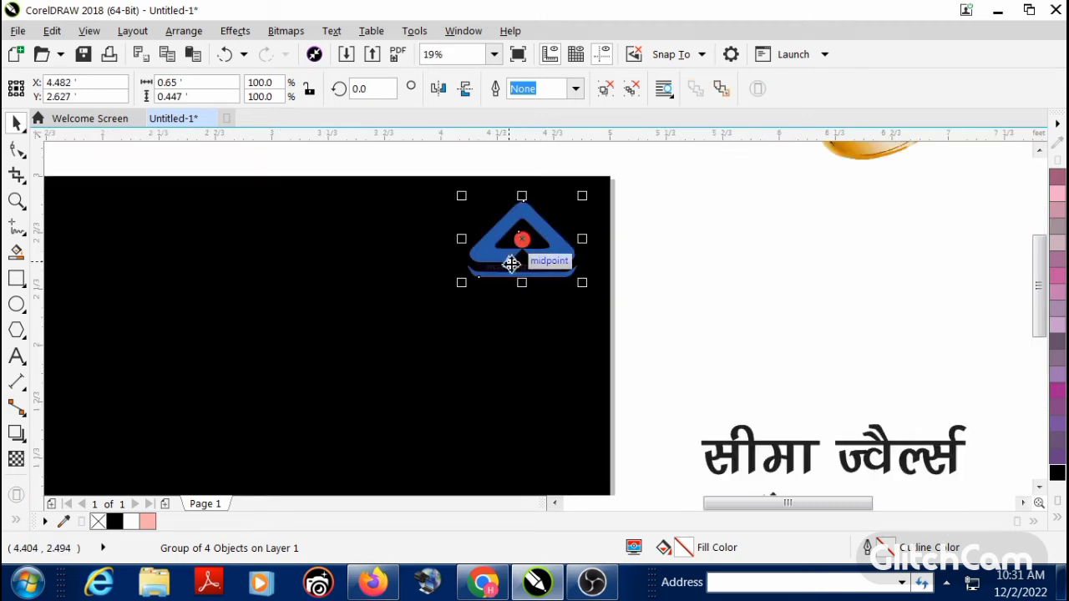
scroll(511, 264, up, 4)
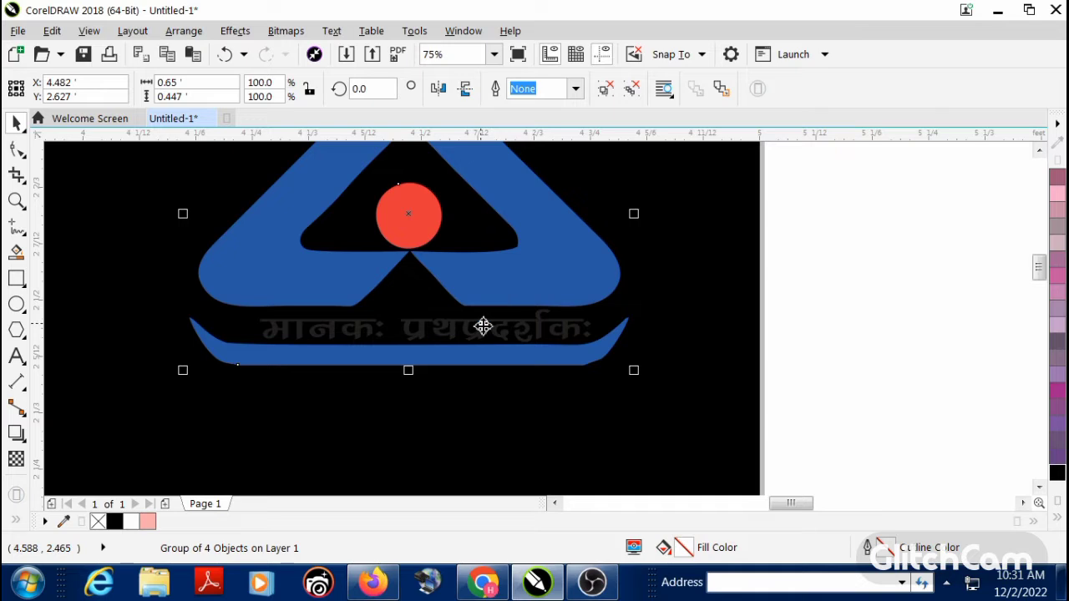
ctrl+click(483, 325)
scroll(484, 325, up, 1)
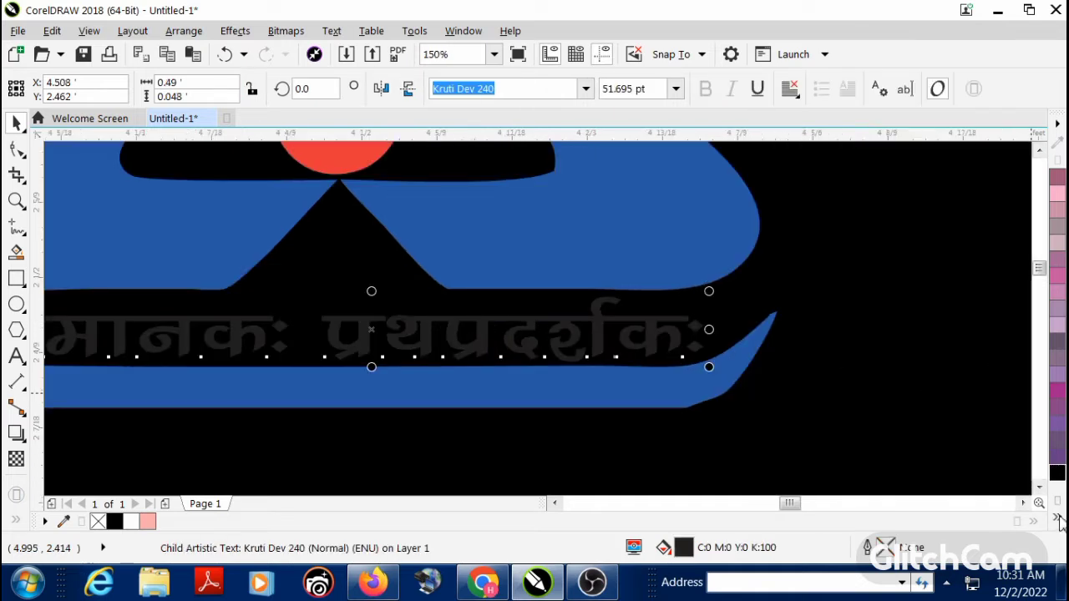
click(1057, 519)
click(988, 351)
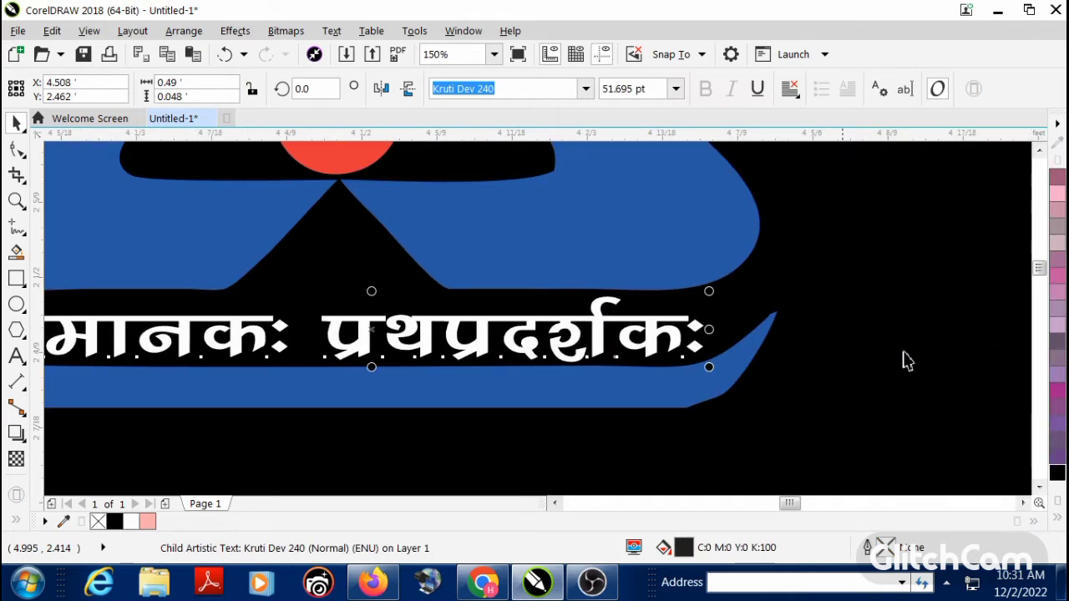
Step: Fill the logo's blue triangle and the blue curved bar under the motto with white
scroll(579, 359, down, 1)
click(613, 306)
ctrl+click(613, 307)
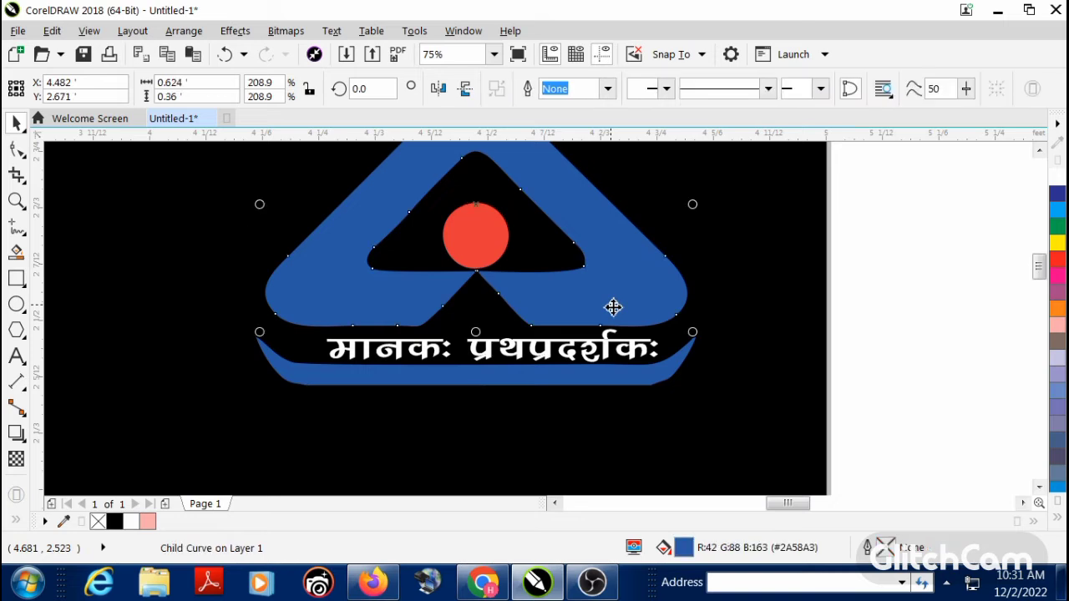
key(ctrl+r)
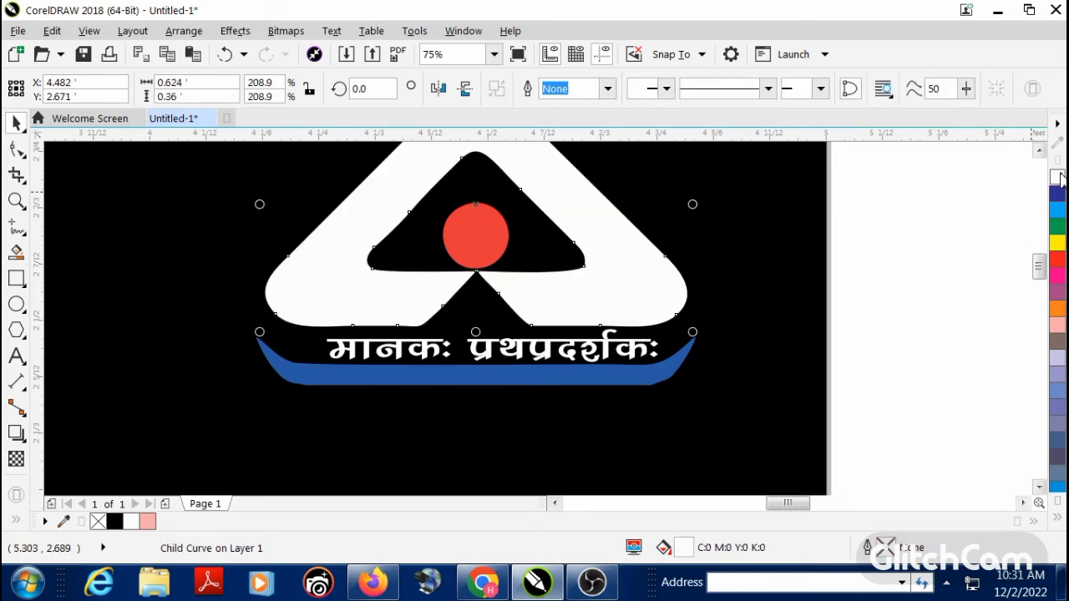
click(589, 372)
ctrl+click(592, 375)
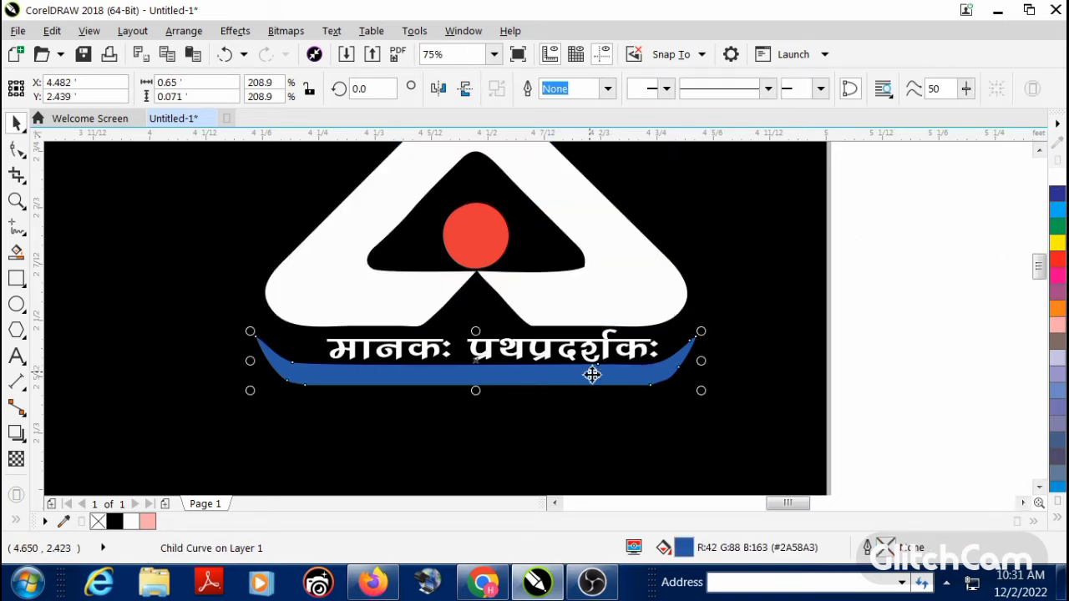
click(1056, 179)
click(910, 247)
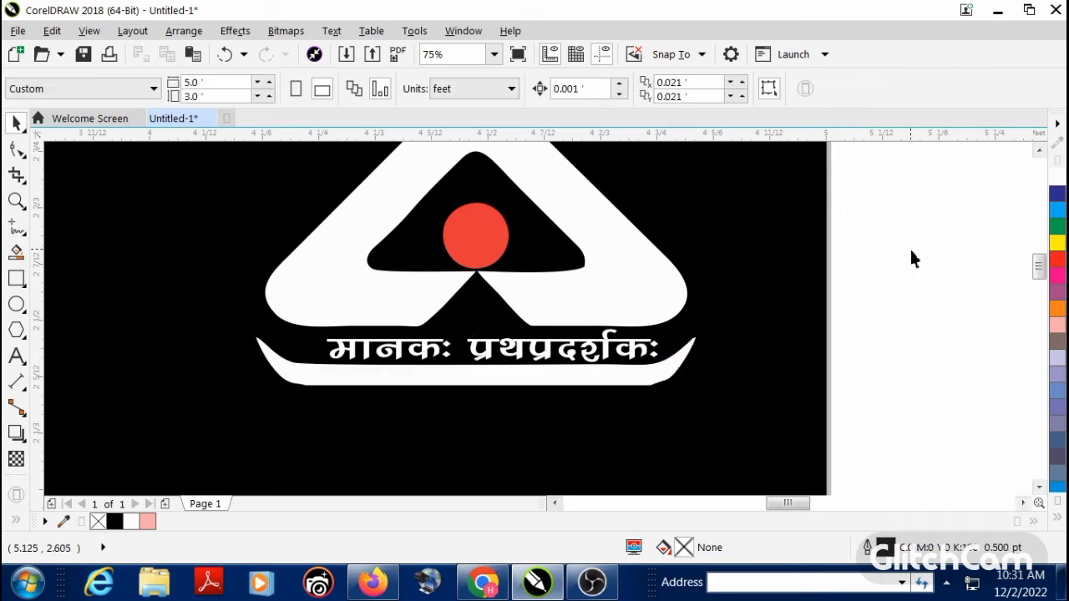
Step: Break the Hindi shop name apart into its two words and move the words away from each other above the tagline
key(F4)
key(F3)
key(F2)
drag(310, 235, 798, 407)
click(624, 340)
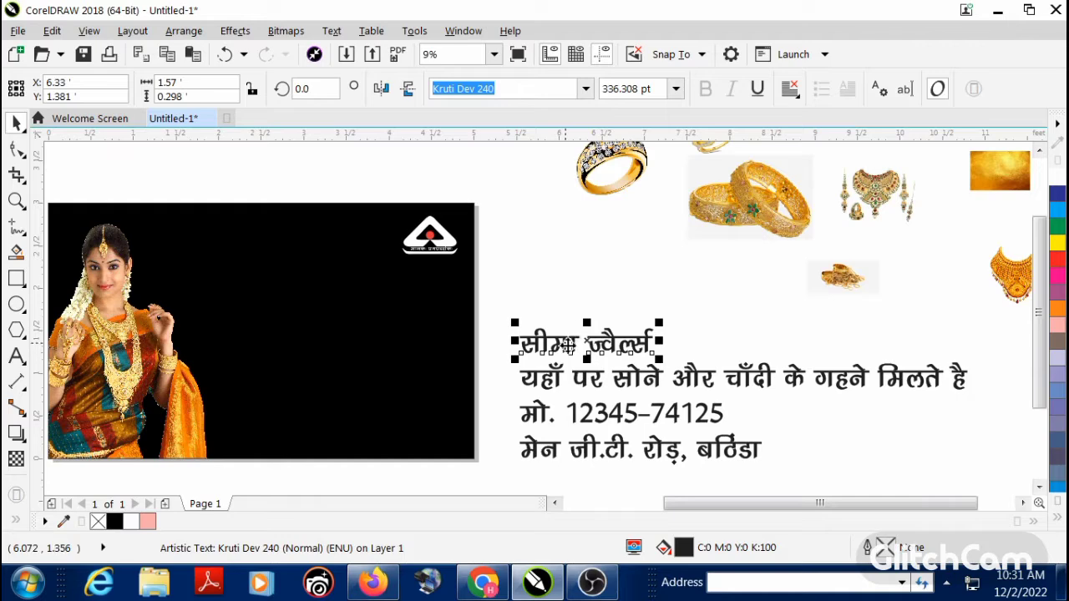
drag(567, 345, 584, 329)
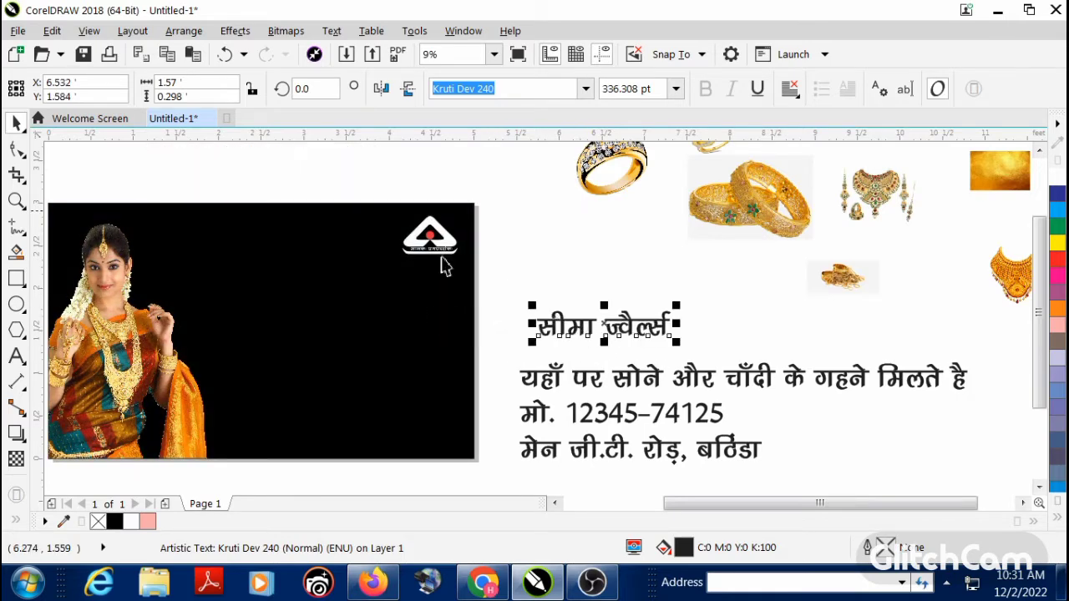
click(288, 30)
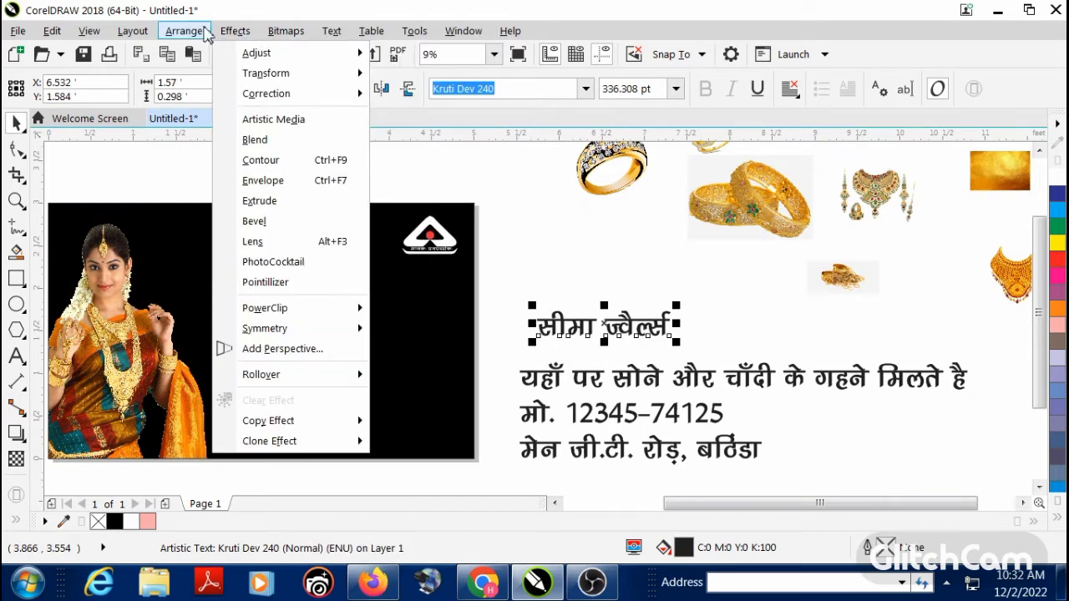
mouse_move(204, 33)
click(291, 160)
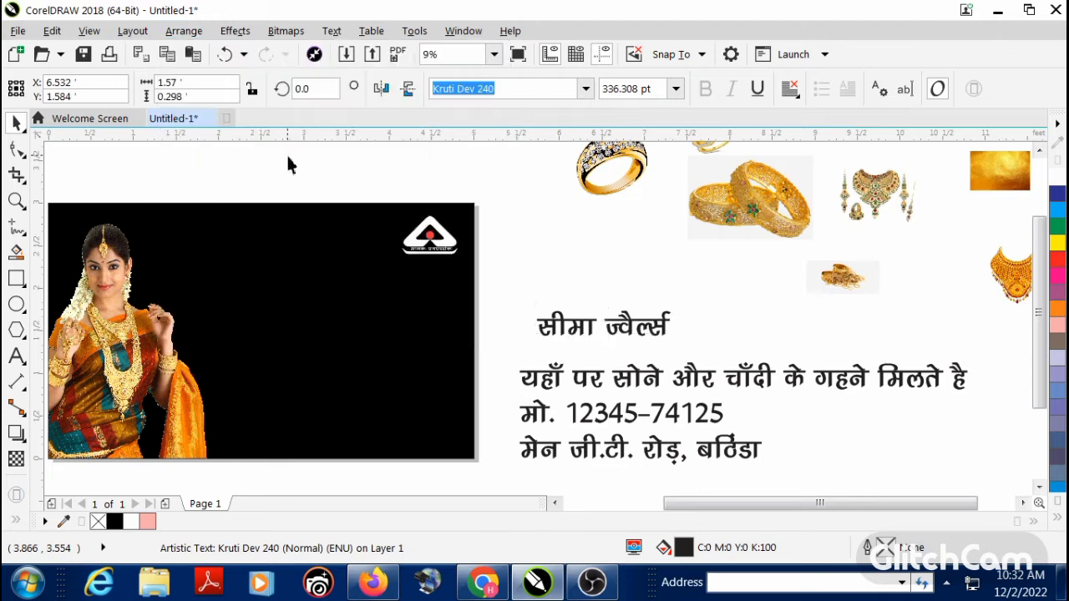
click(568, 325)
drag(593, 324, 648, 306)
click(596, 327)
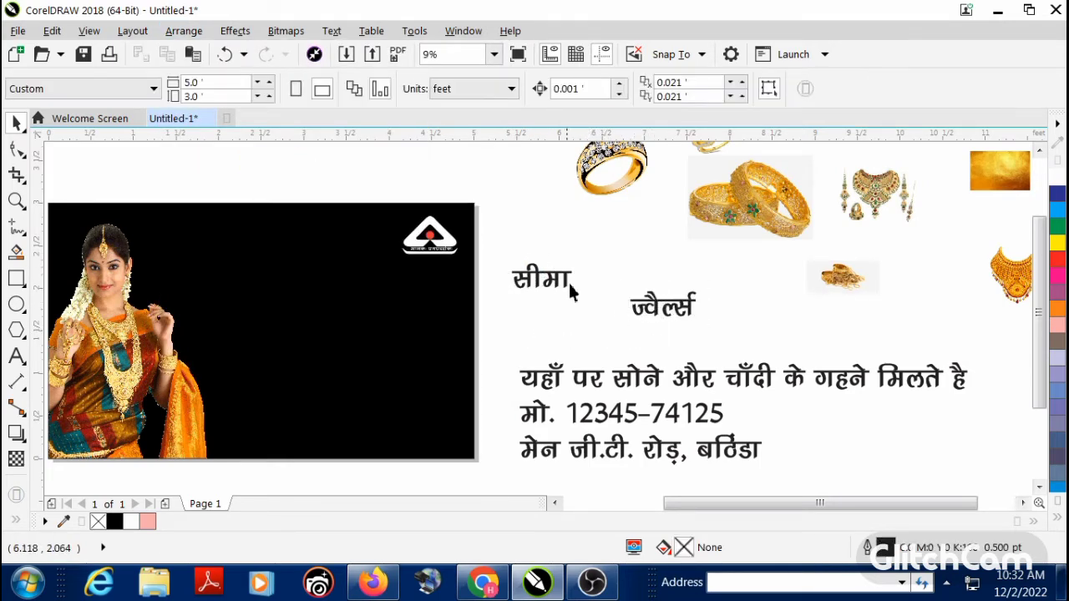
Step: Move the shop name's first word onto the banner beside the model, enlarge it to about 1.31 by 0.55 ft and fill it with golden yellow (M20 Y100)
drag(559, 286, 337, 336)
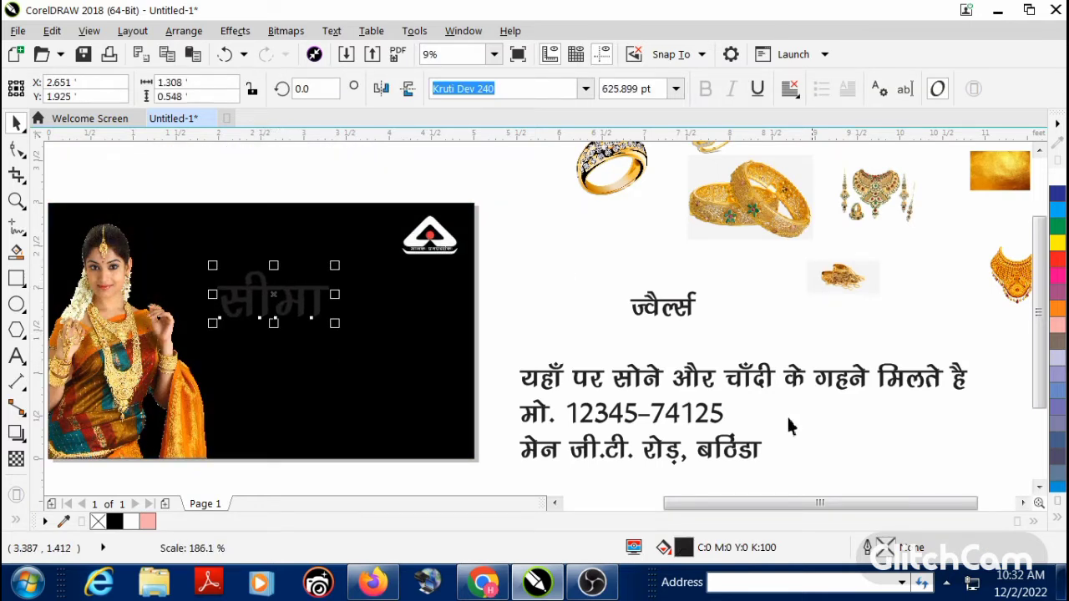
click(1055, 523)
click(1039, 219)
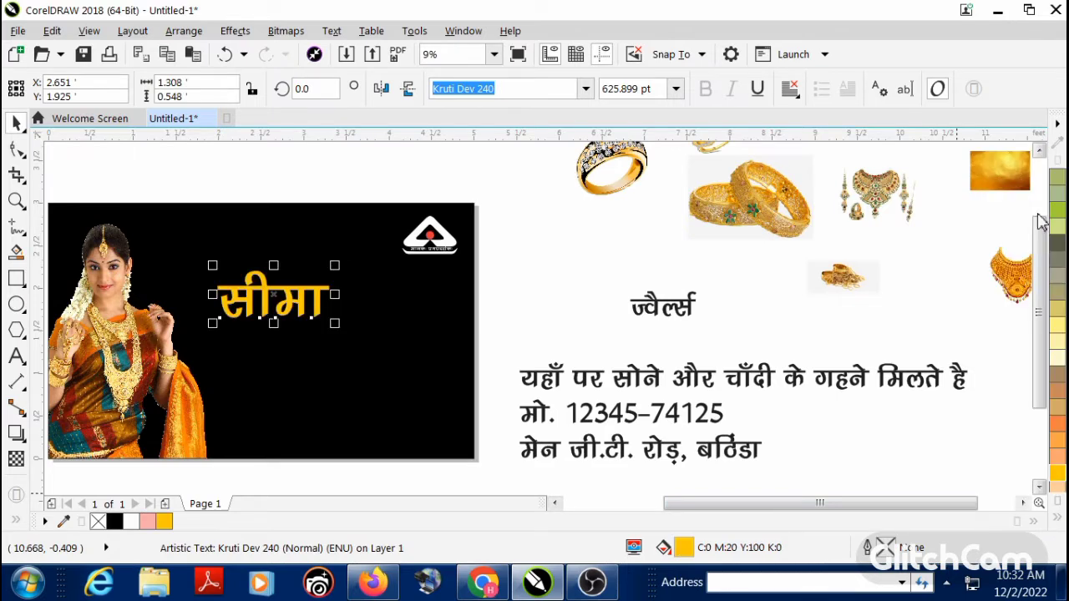
click(568, 290)
Step: Sample the orange from the model's clothing with the Color Eyedropper and fill the shop name's first word with it
scroll(363, 351, down, 2)
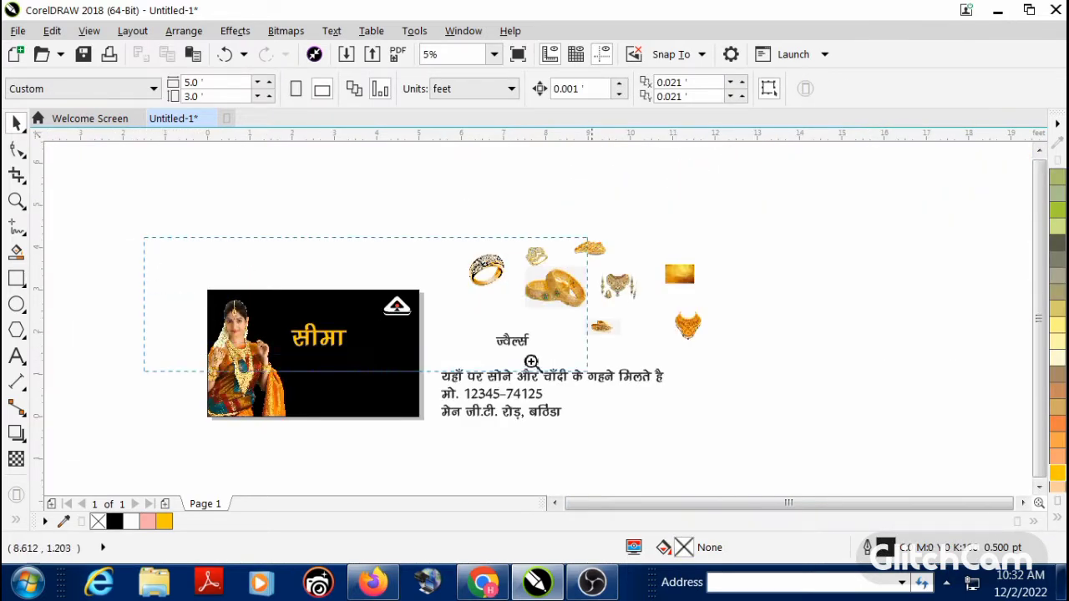
drag(531, 361, 763, 435)
key(F2)
drag(155, 217, 729, 455)
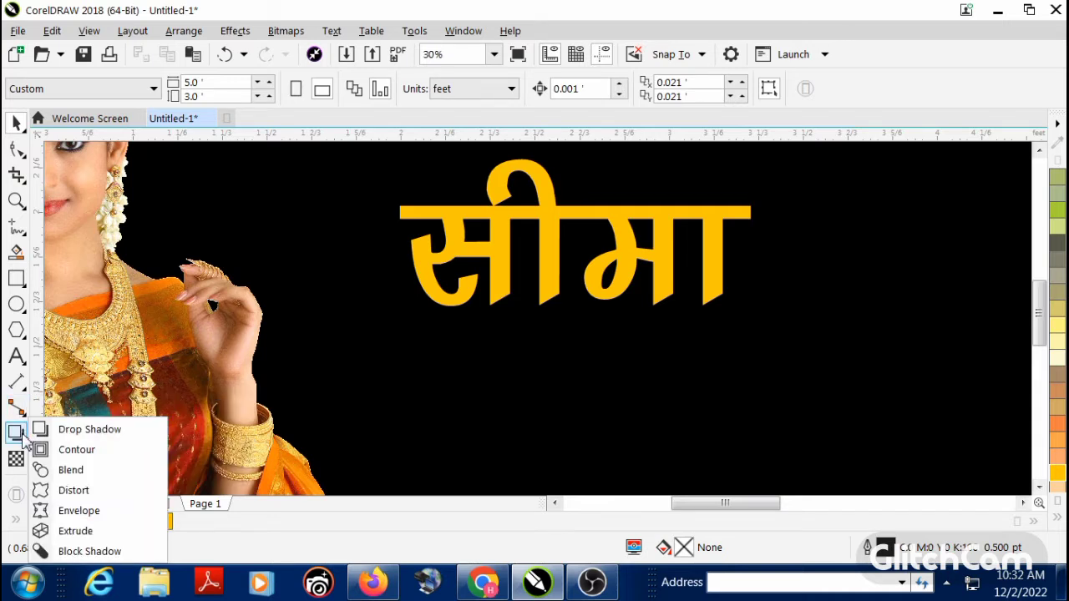
click(17, 521)
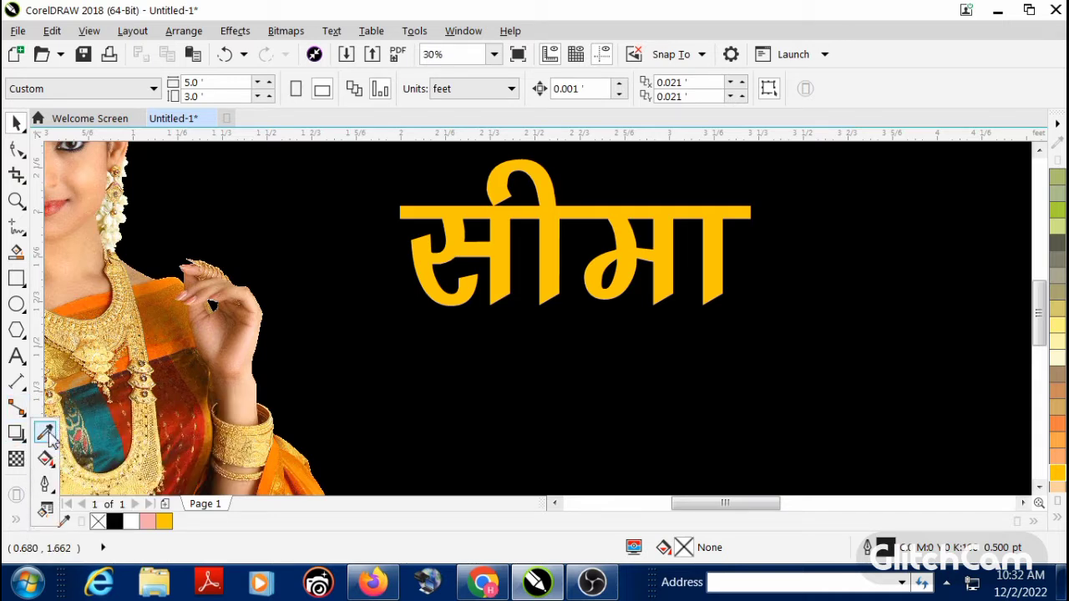
click(45, 432)
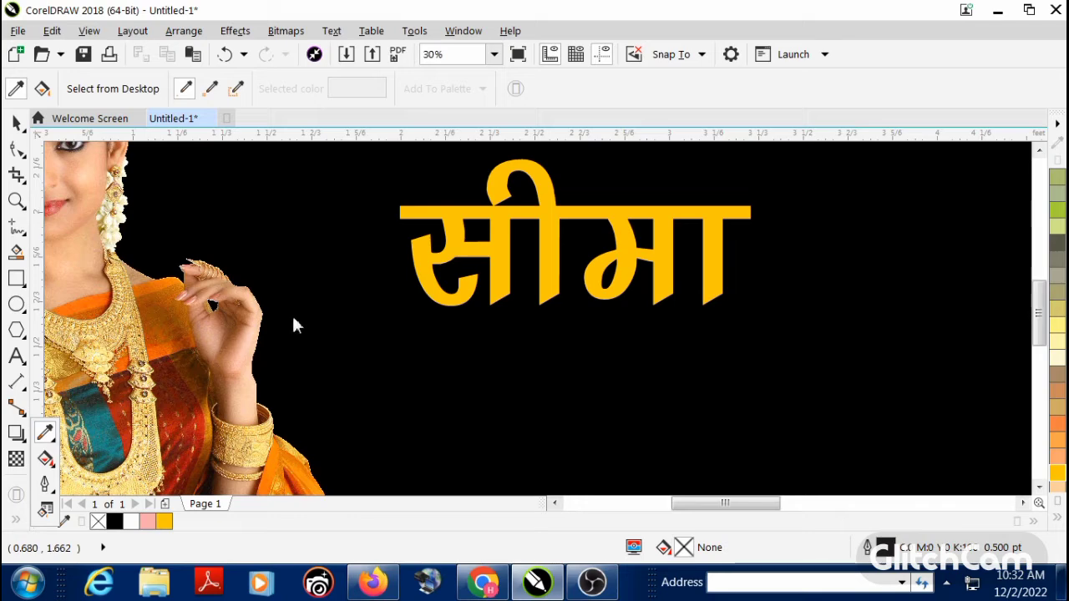
key(ctrl+z)
key(ctrl+z)
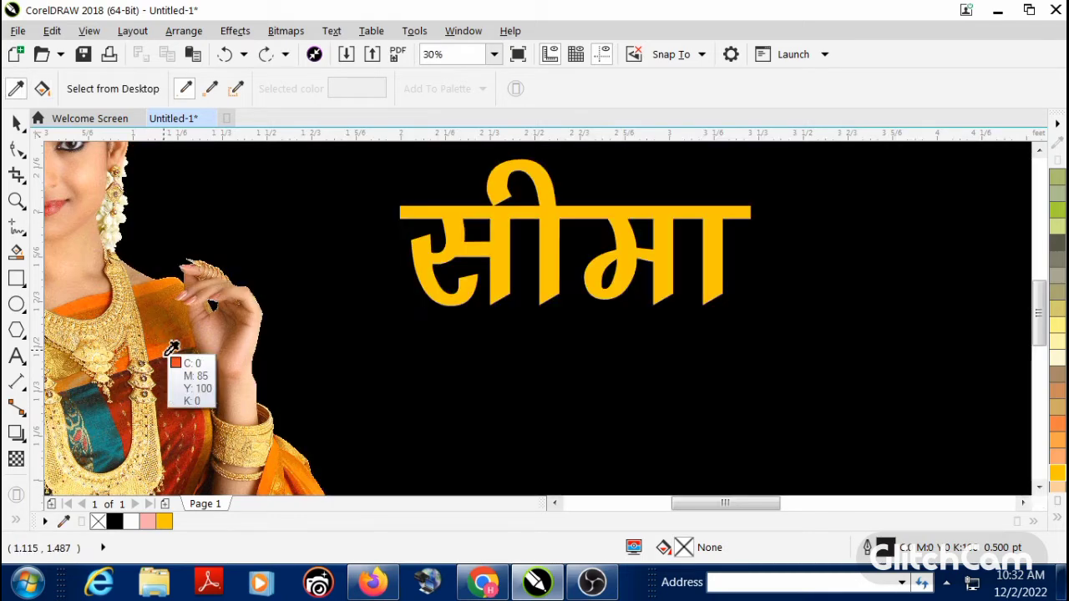
click(171, 353)
scroll(448, 248, up, 5)
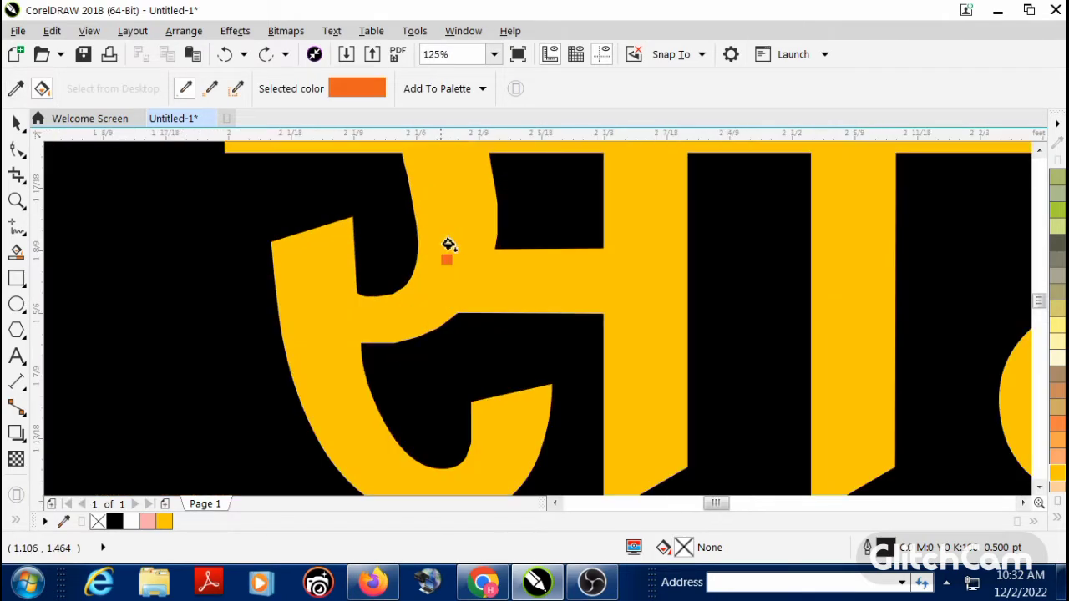
click(429, 272)
click(17, 122)
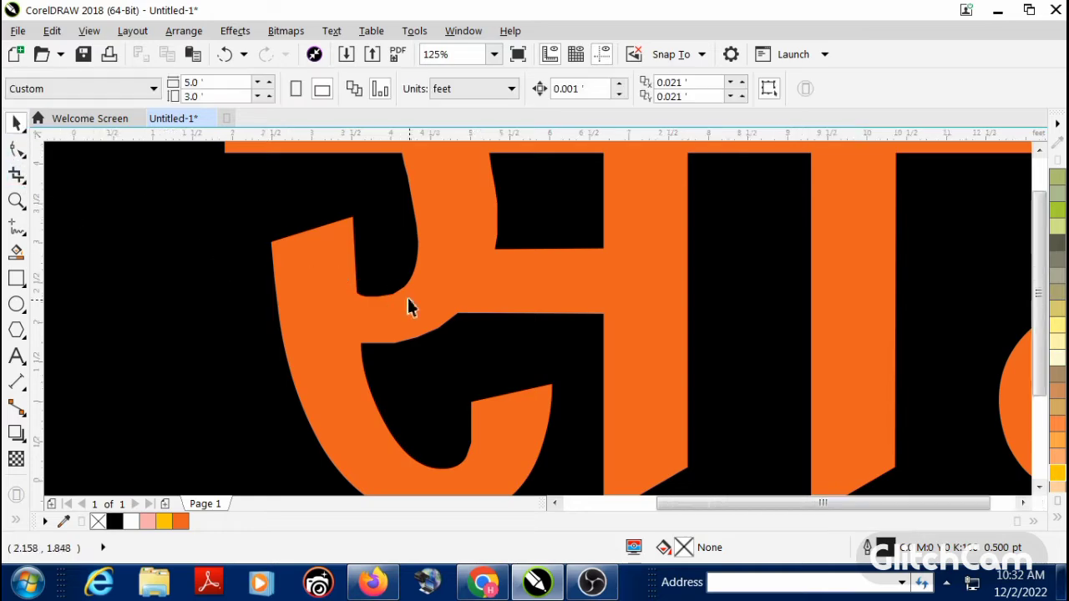
Step: Move the shop name's second word onto the banner just after the first word and fill it with white
scroll(417, 317, down, 8)
drag(236, 257, 652, 392)
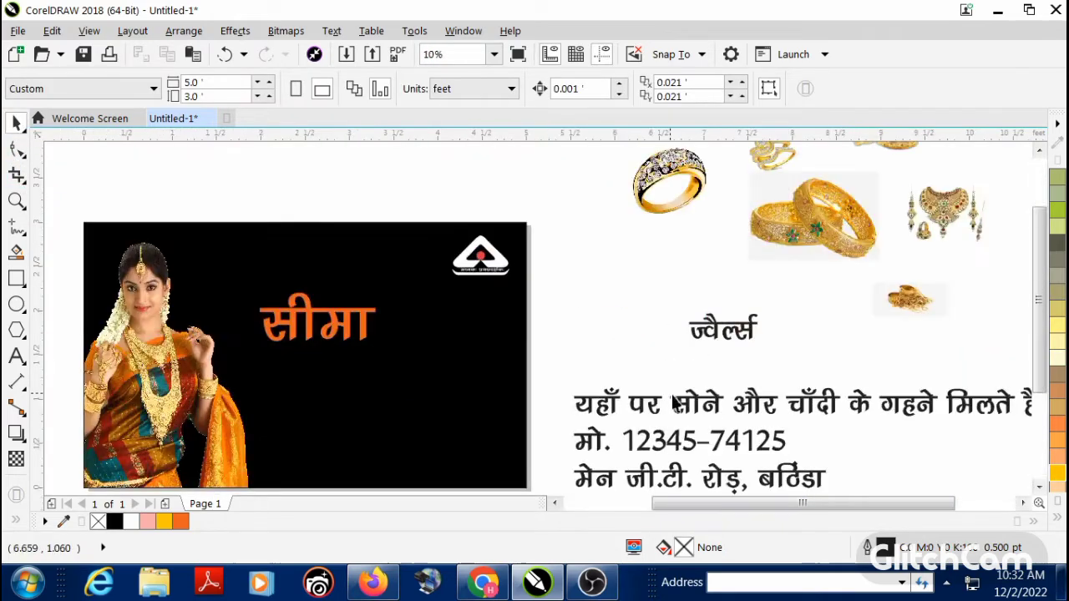
drag(728, 342, 407, 341)
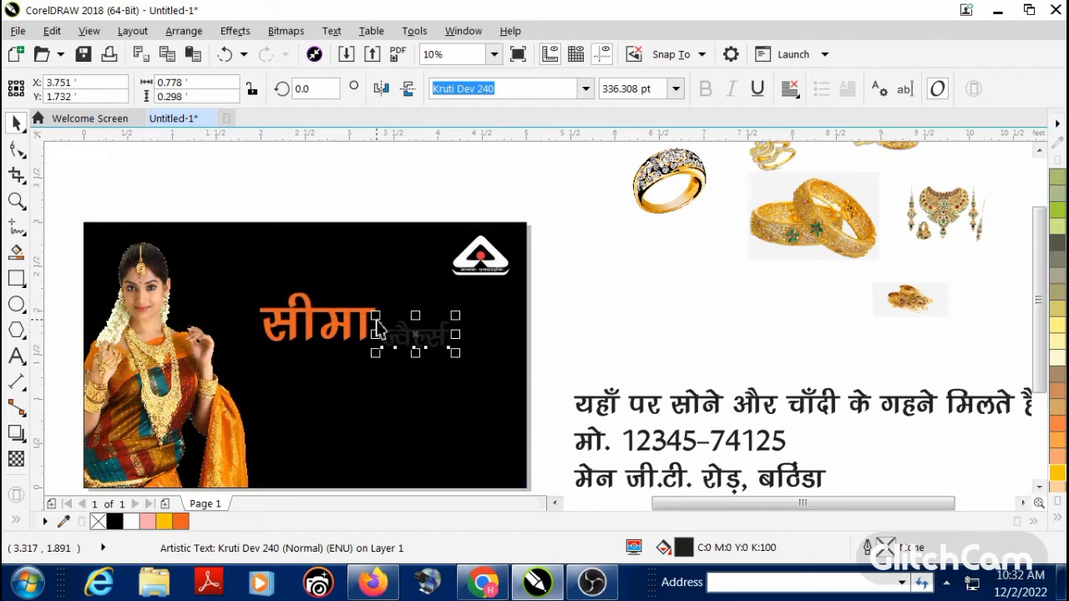
scroll(404, 338, up, 1)
click(1057, 521)
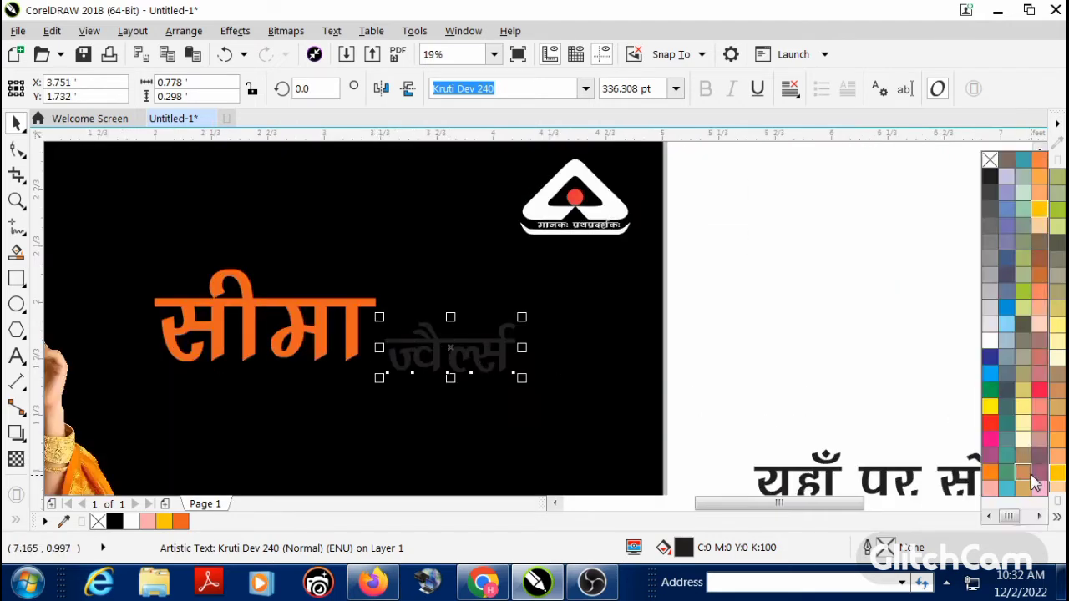
click(988, 344)
click(770, 329)
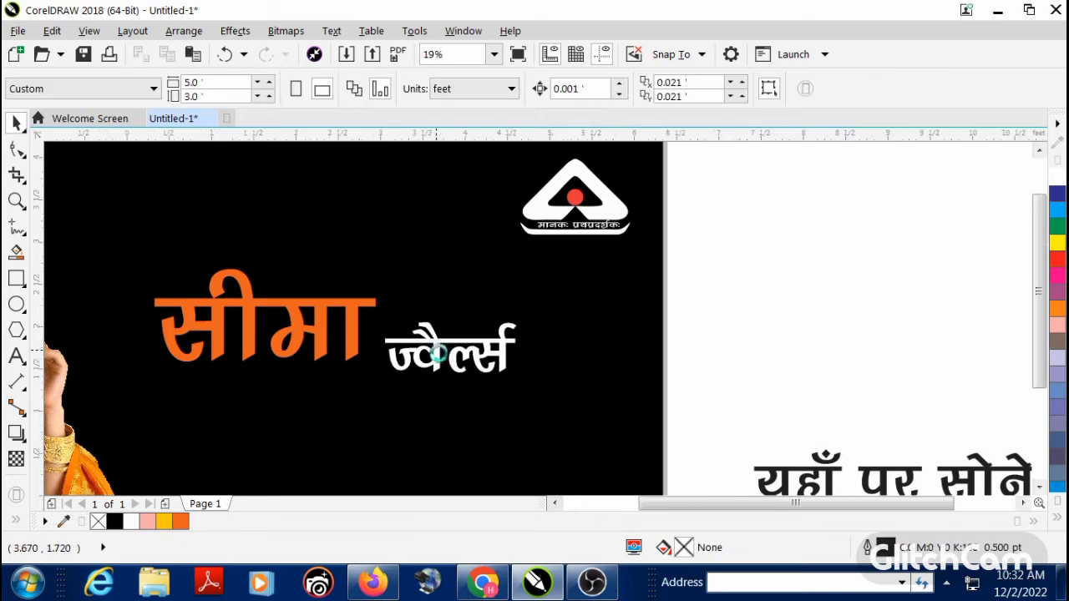
Step: Shift the shop name's first word closer to the model and enlarge it to about 2.0 by 0.84 ft
scroll(437, 350, down, 2)
key(F2)
drag(297, 284, 613, 403)
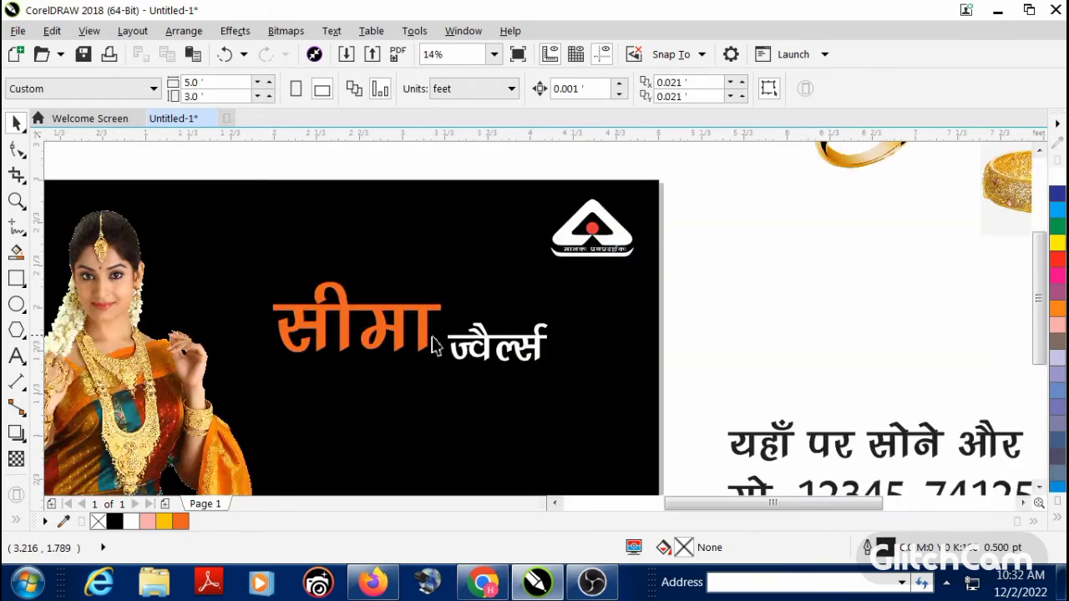
click(433, 348)
drag(434, 347, 409, 374)
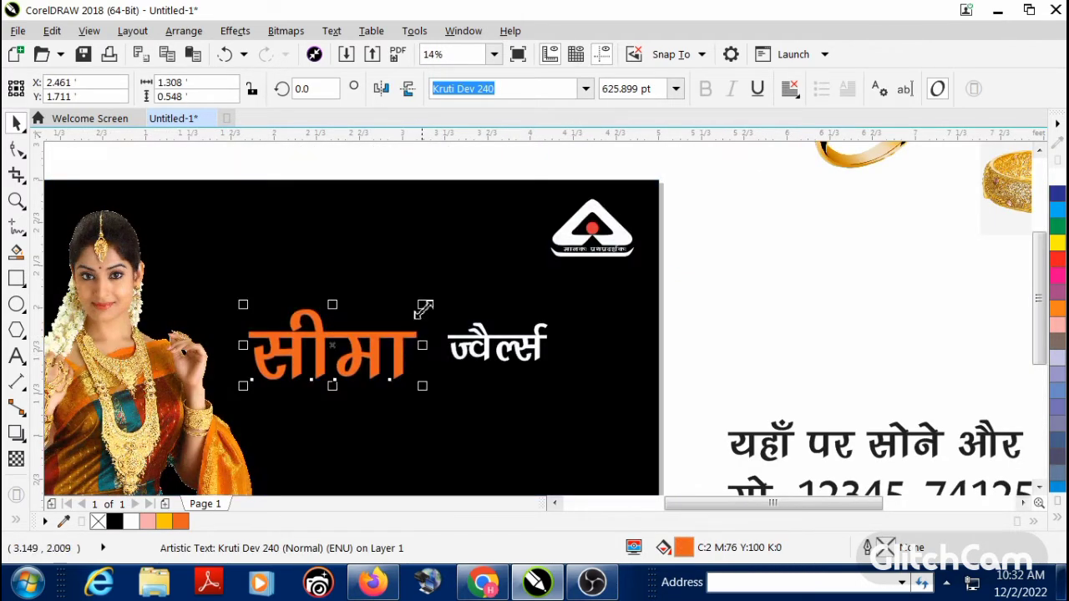
drag(424, 308, 512, 269)
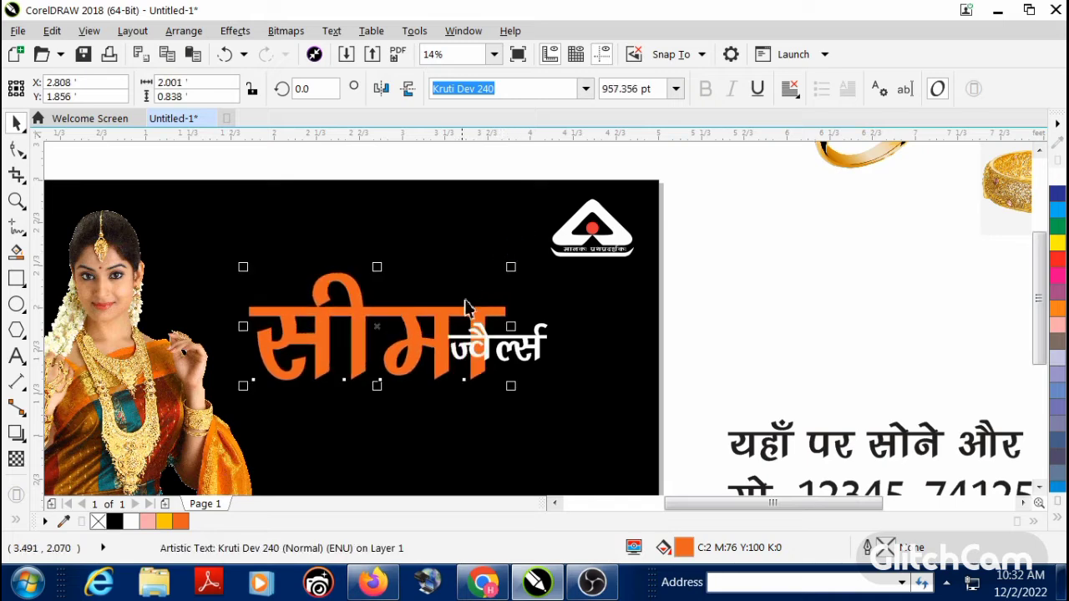
drag(466, 307, 435, 314)
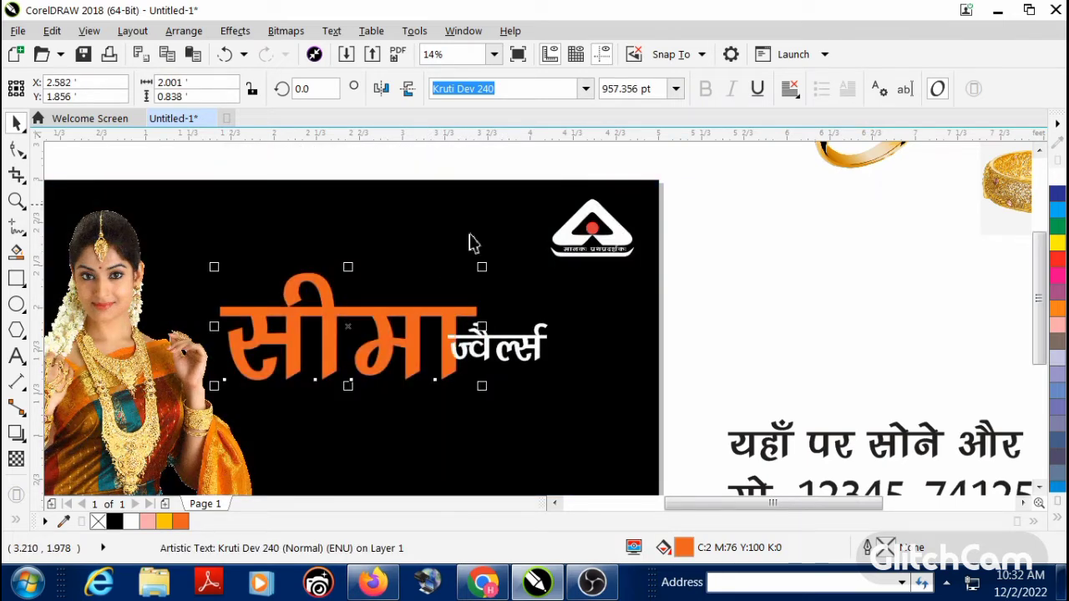
Step: Change the font of the shop name's first word to Kruti Dev 111
click(585, 88)
text(k)
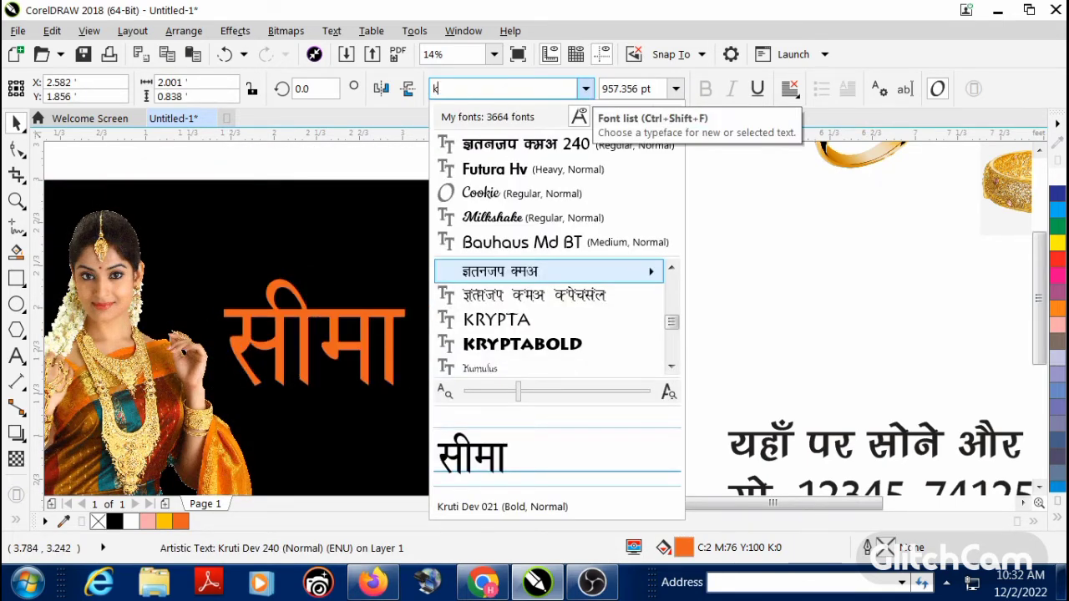
text(ruti dev)
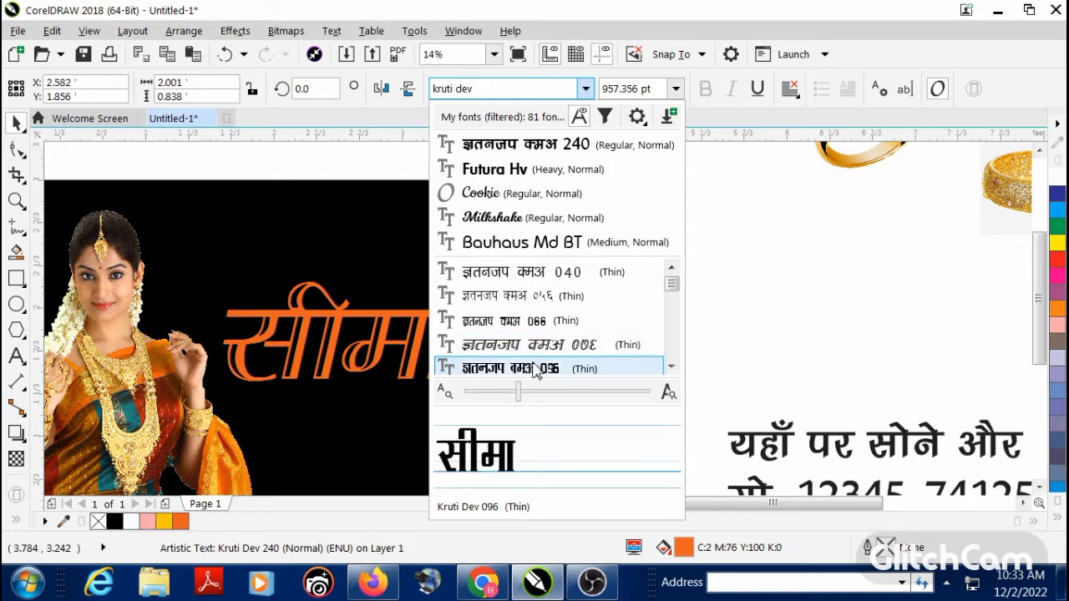
scroll(541, 355, down, 1)
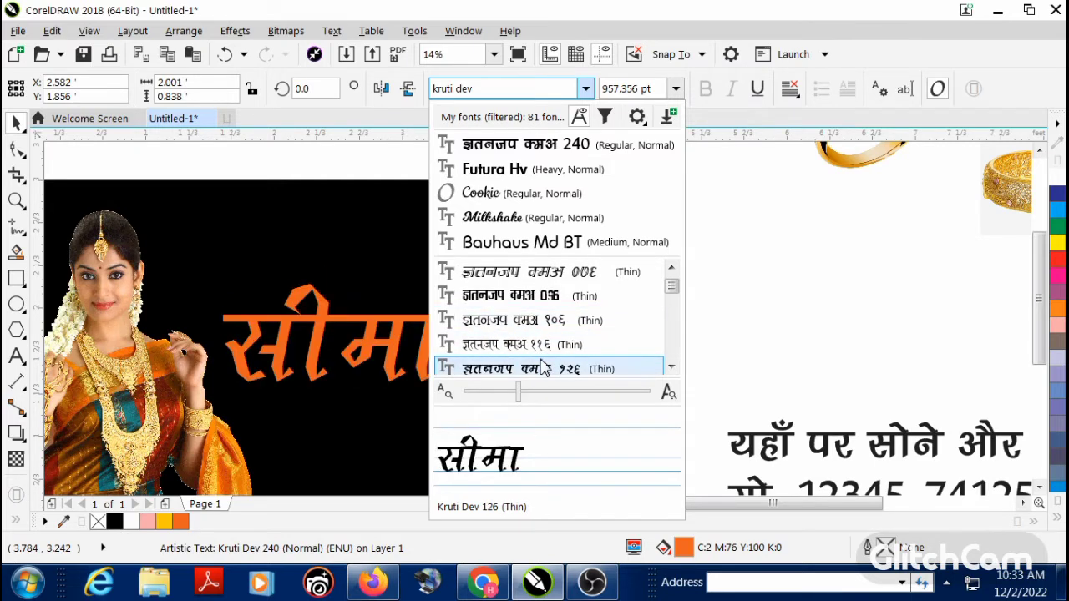
scroll(543, 367, down, 1)
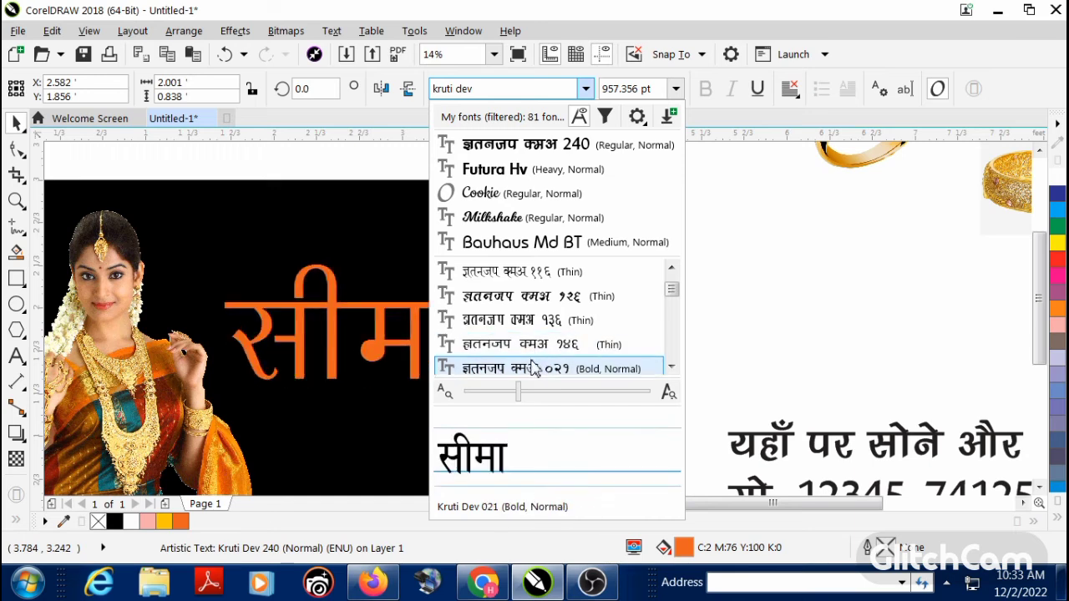
scroll(534, 369, down, 3)
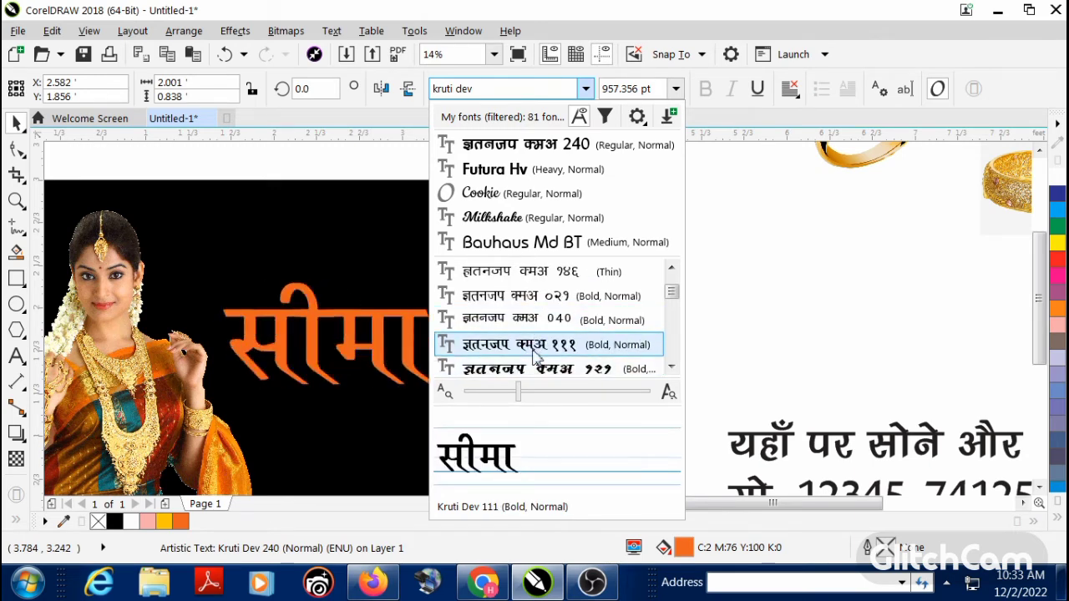
click(535, 353)
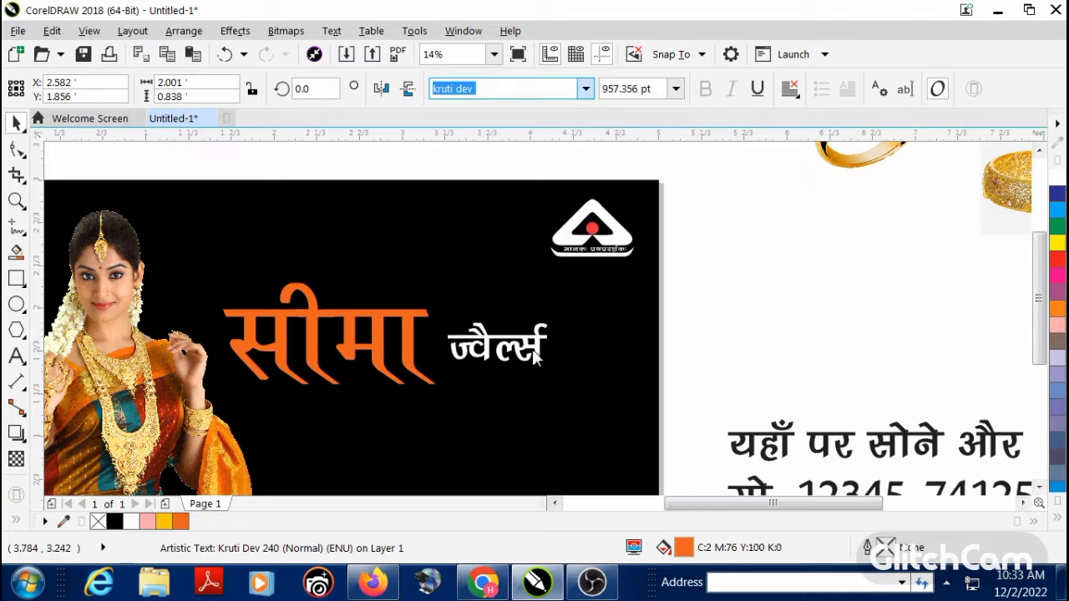
Step: Move the white second word down toward the first word's base and enlarge it
click(477, 354)
scroll(478, 353, up, 3)
drag(473, 352, 486, 406)
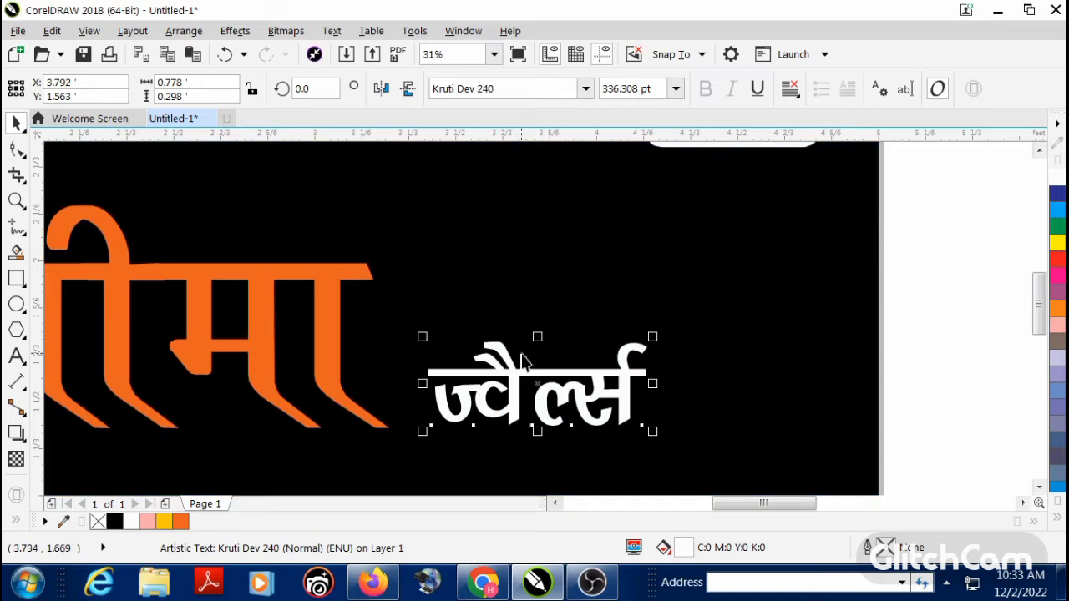
scroll(520, 362, down, 3)
drag(592, 343, 636, 324)
Step: Enlarge both shop-name words together, bringing the first word to about 1.77 by 0.84 ft
shift+click(434, 326)
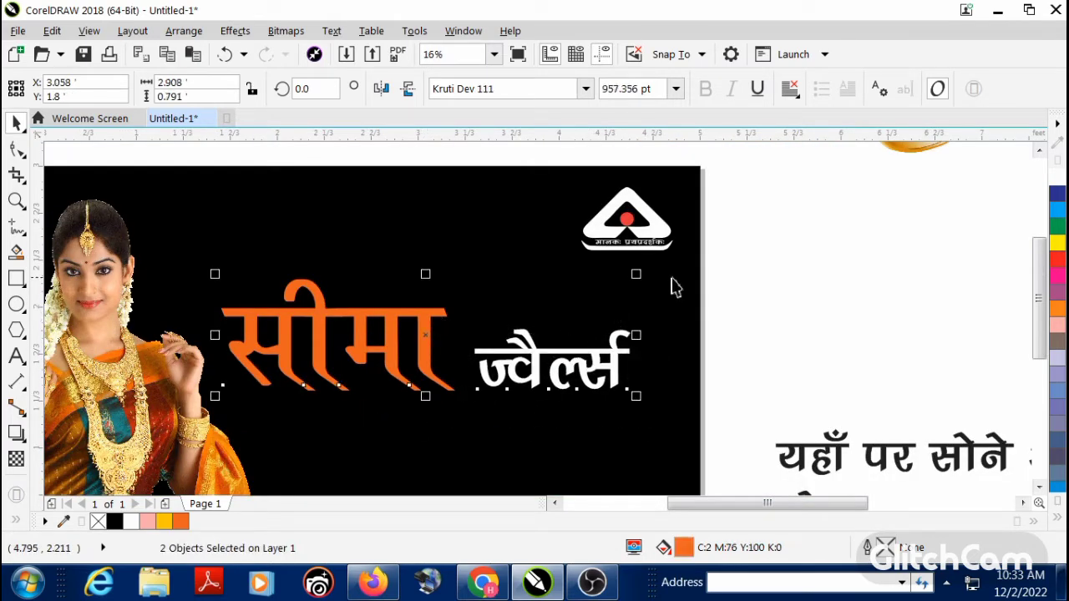
drag(639, 275, 670, 255)
click(715, 298)
Step: Change the font of the orange first word to Kruti Dev 103
click(443, 328)
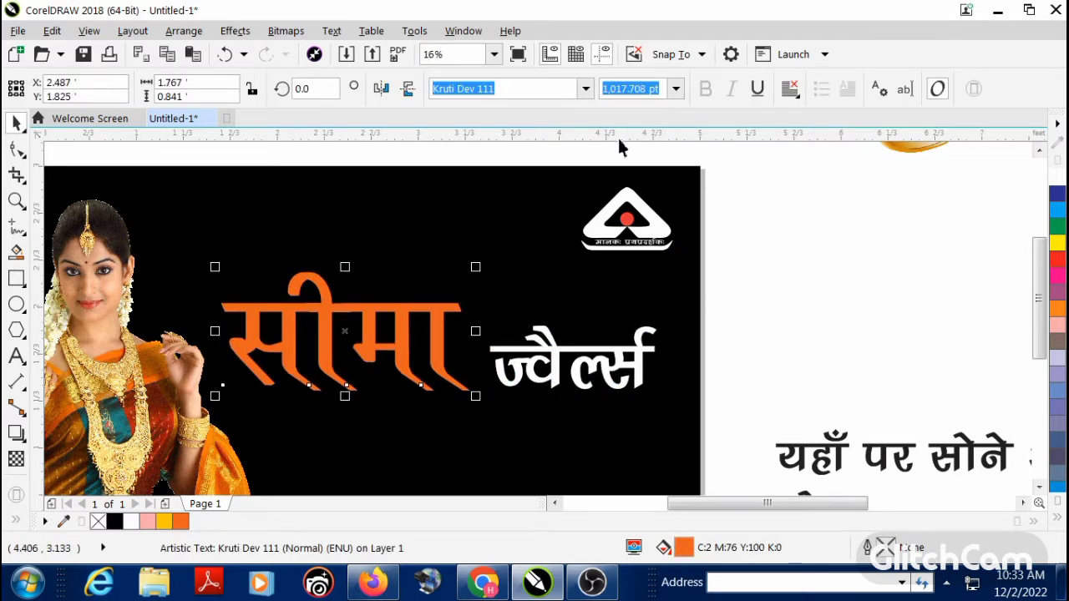
click(586, 89)
text(kru)
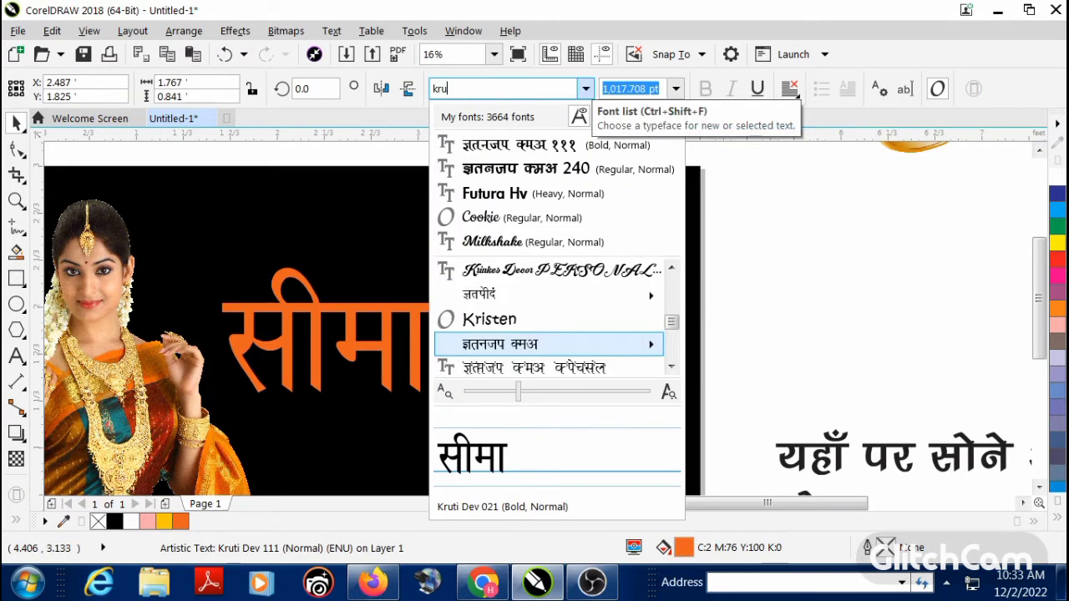
text(ti dev)
scroll(564, 336, down, 5)
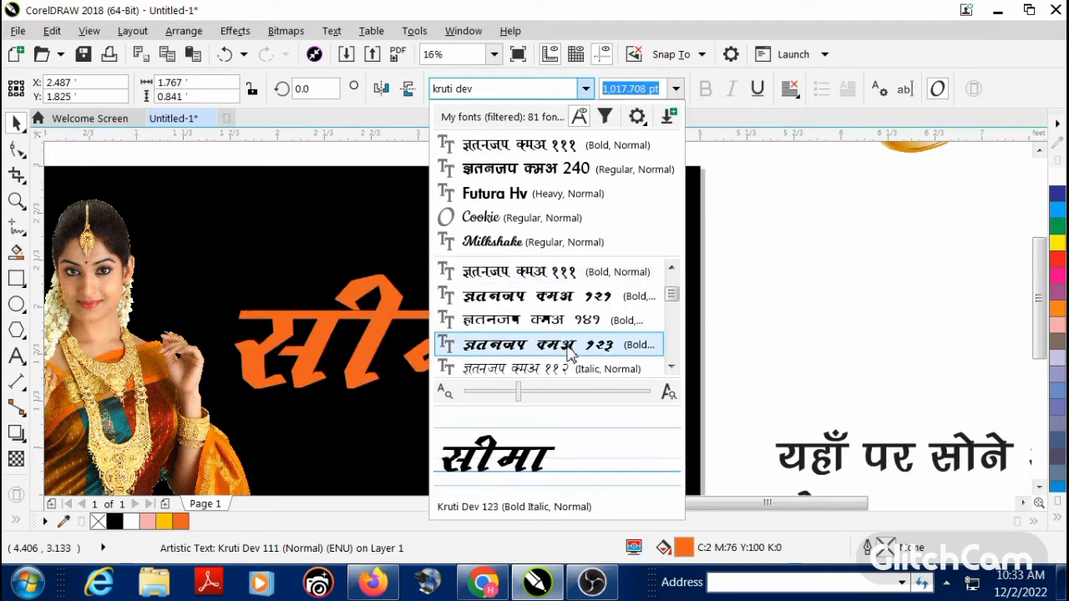
scroll(565, 357, down, 1)
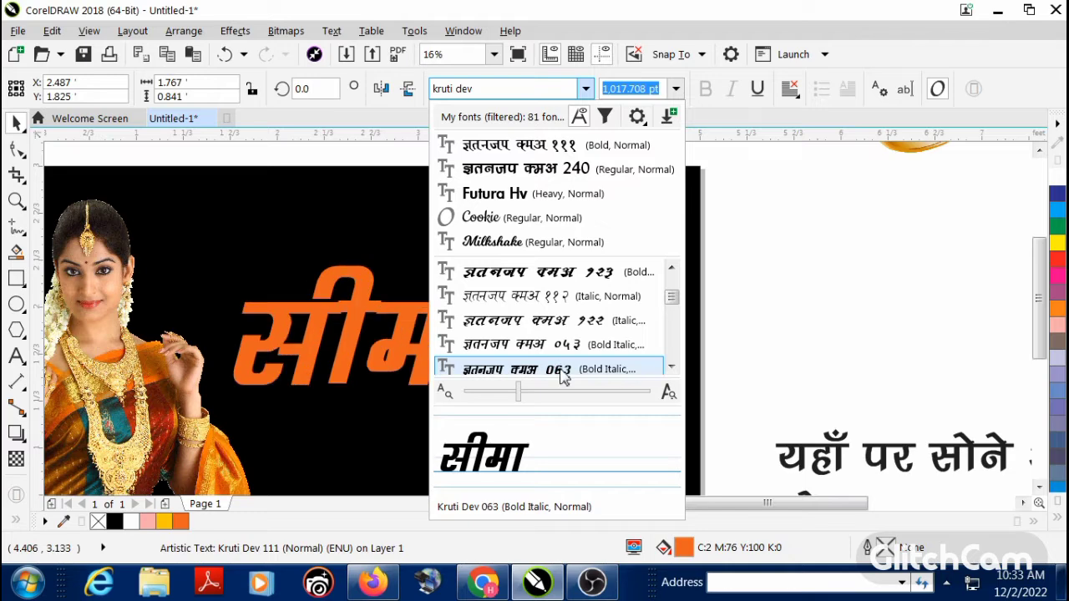
scroll(565, 375, down, 1)
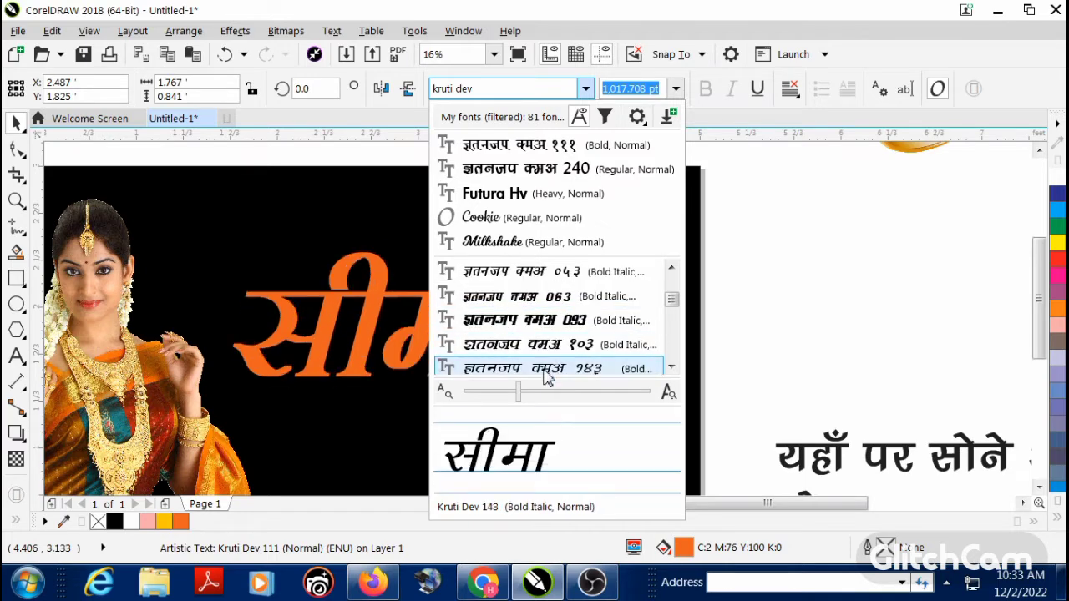
key(Escape)
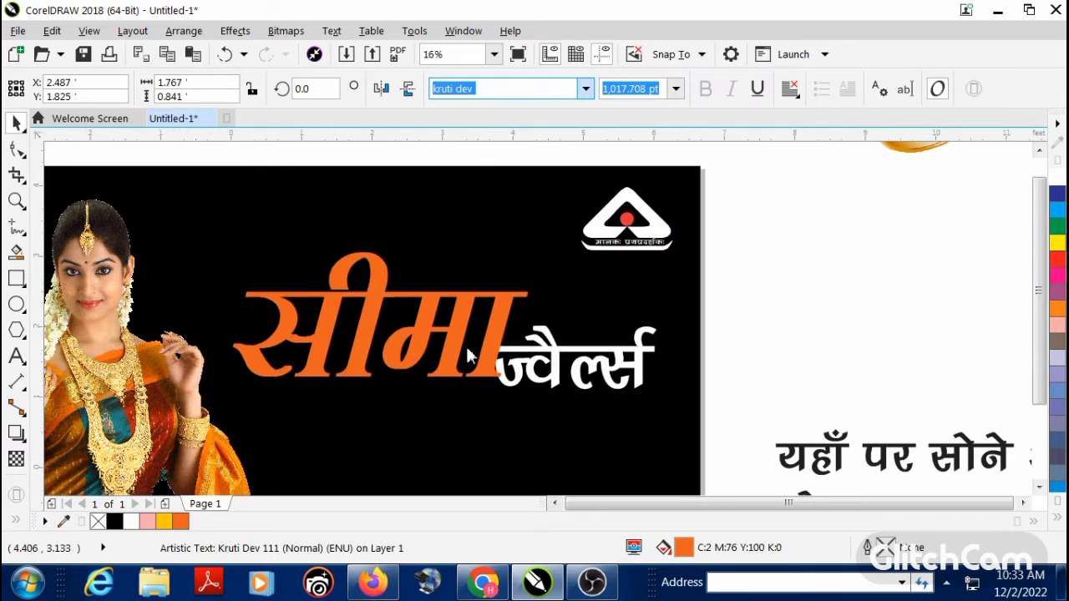
Step: Reduce the orange first word to about 1.9 by 0.8 ft and reposition the white second word clear of it
scroll(469, 347, down, 2)
scroll(480, 337, up, 2)
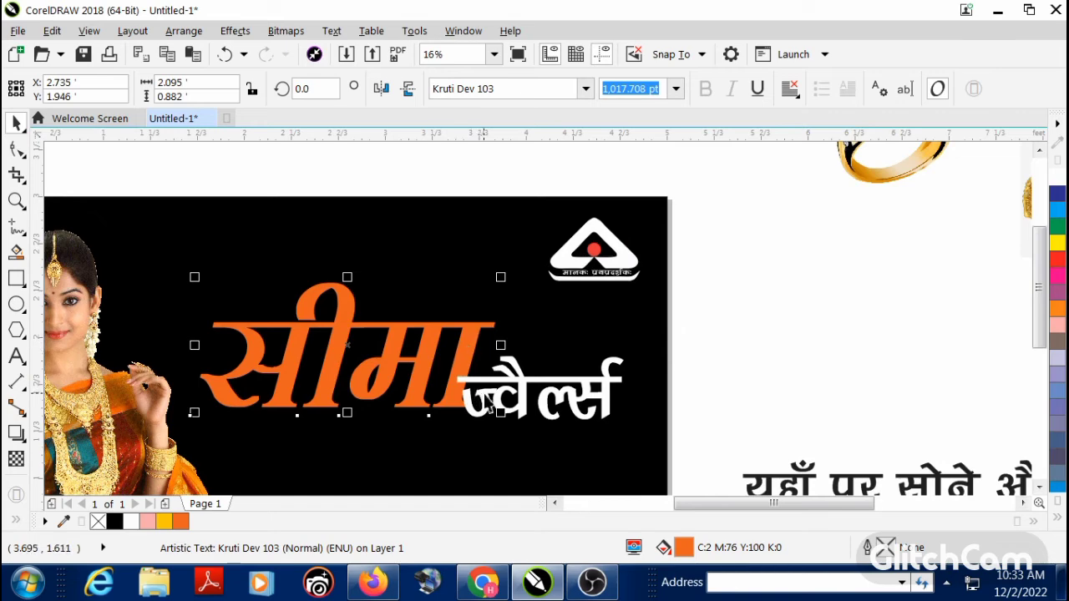
drag(490, 402, 520, 397)
click(470, 380)
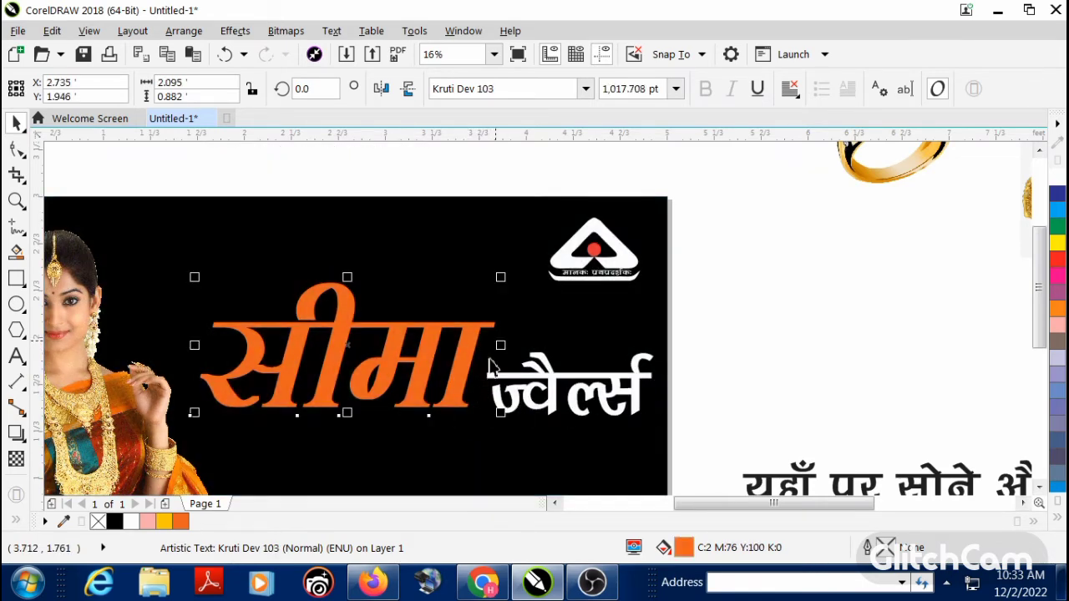
drag(506, 280, 492, 293)
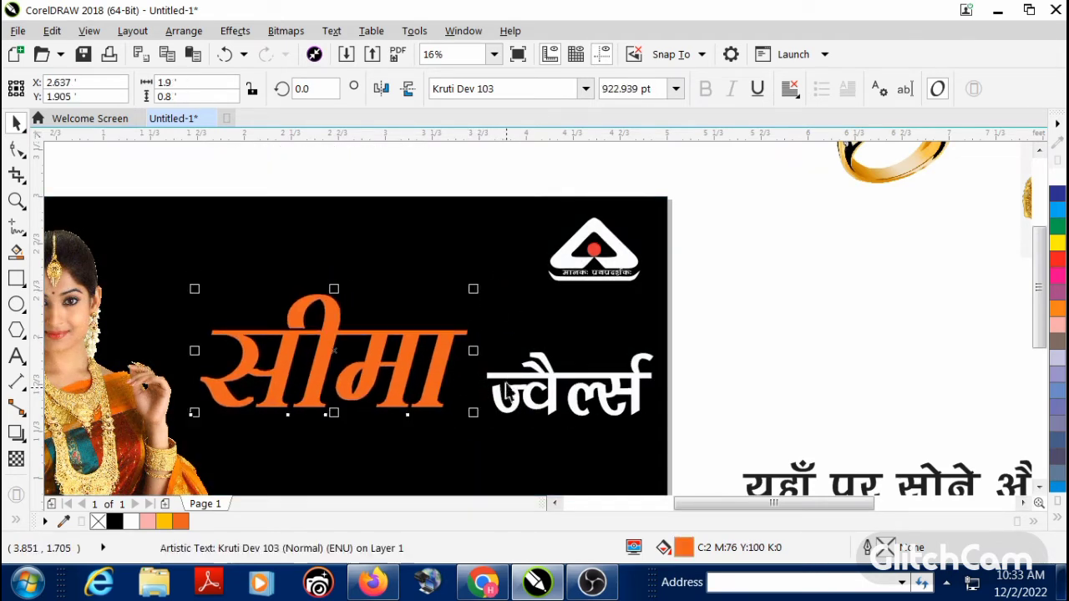
click(511, 408)
drag(511, 407, 502, 403)
Step: Place a duplicate of the orange first word about 0.36 ft directly below the original, partly overlapping it
click(686, 359)
key(F4)
scroll(268, 335, down, 1)
key(F2)
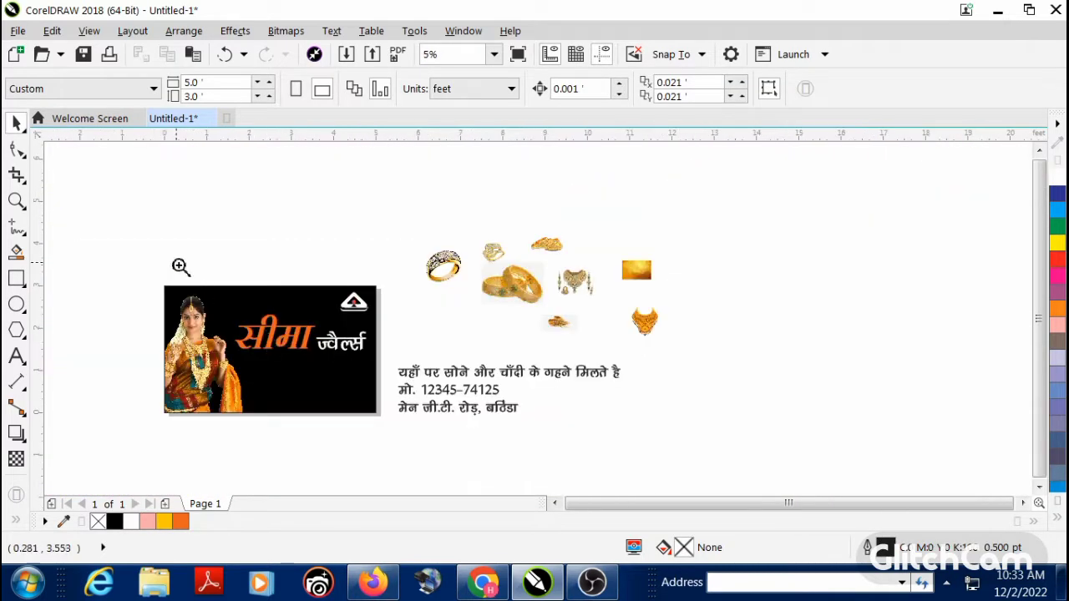
drag(176, 263, 569, 424)
key(F2)
drag(194, 200, 593, 407)
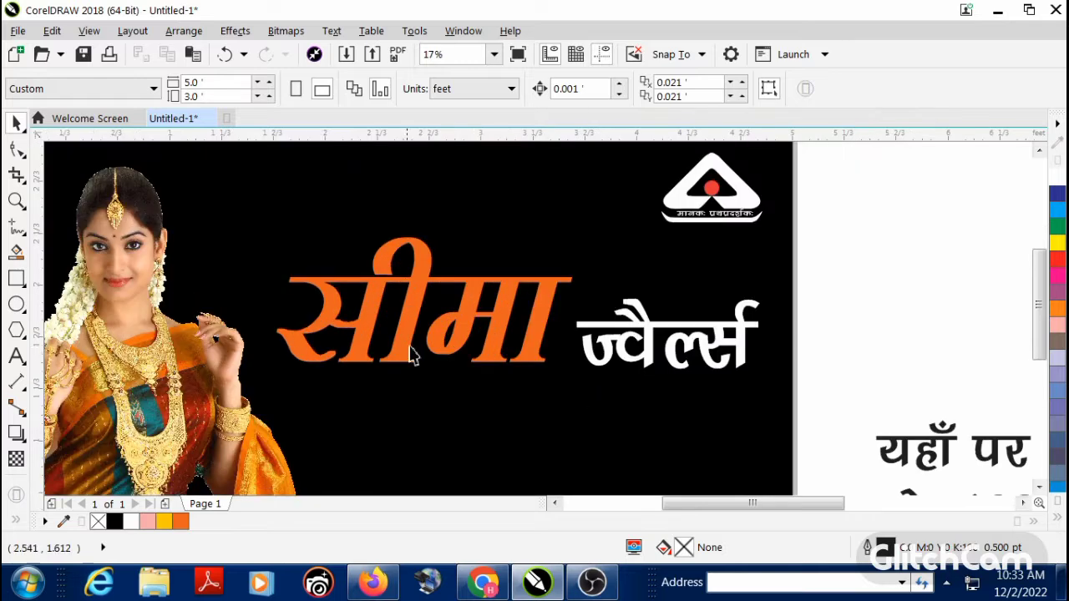
click(407, 346)
drag(414, 320, 414, 366)
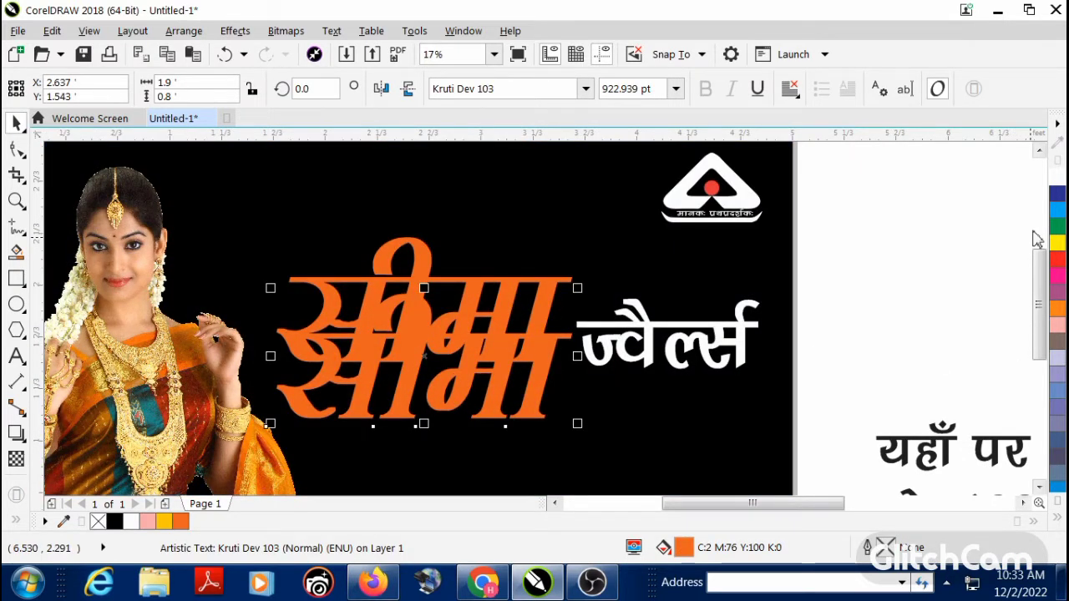
Step: Try a white 3 pt outline on the lower duplicate of the orange word
click(1056, 521)
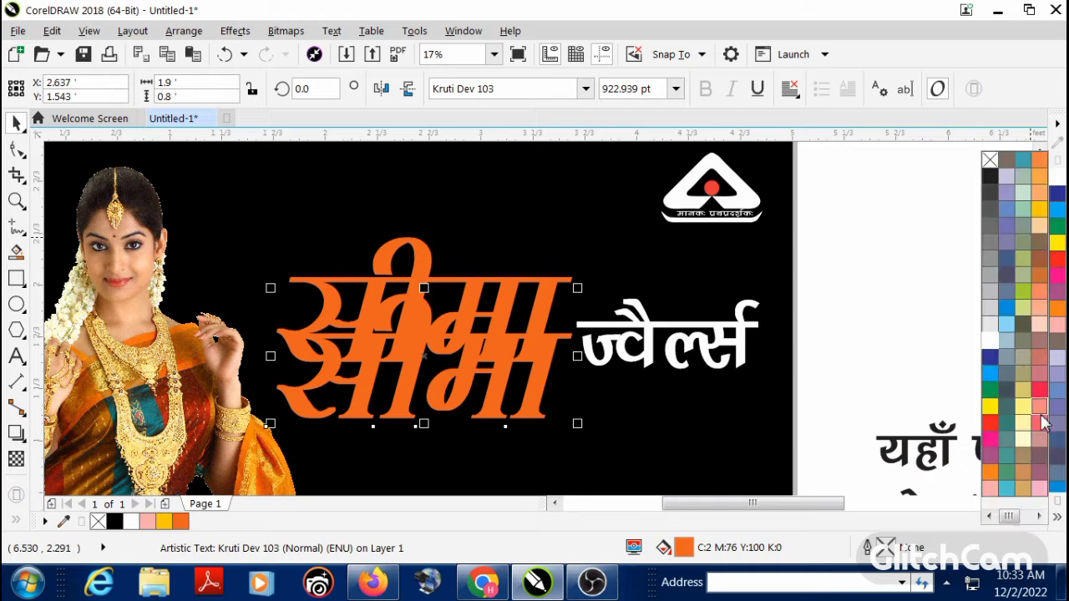
right_click(997, 340)
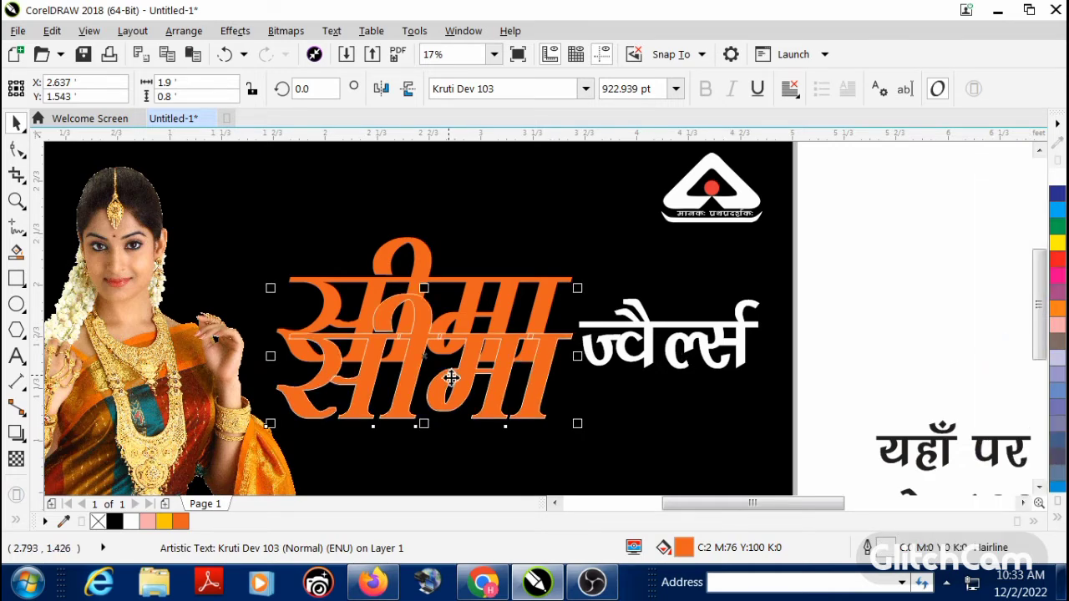
key(F12)
click(427, 177)
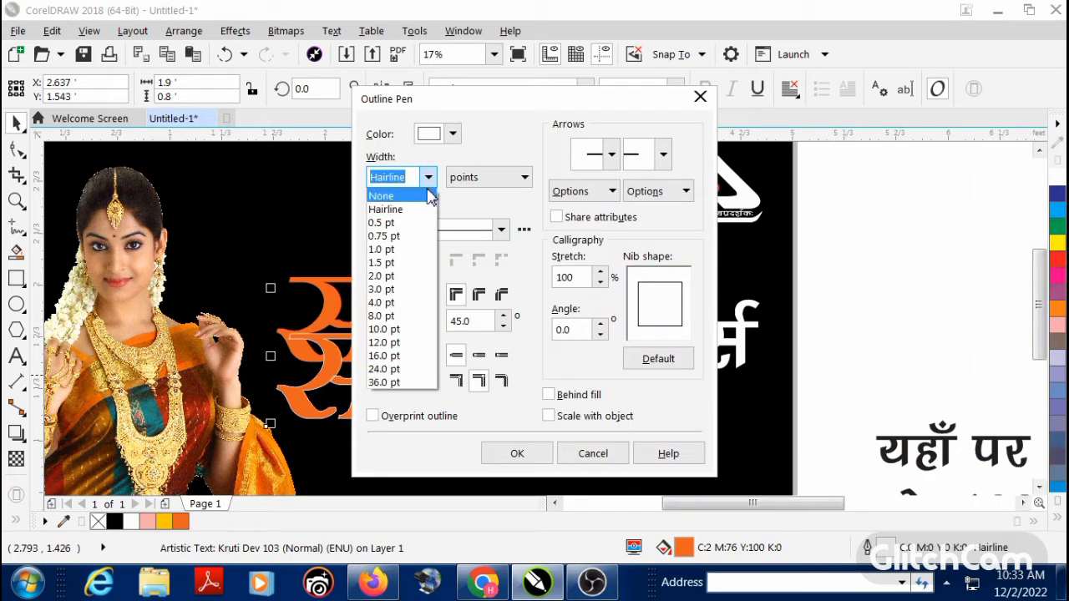
click(411, 297)
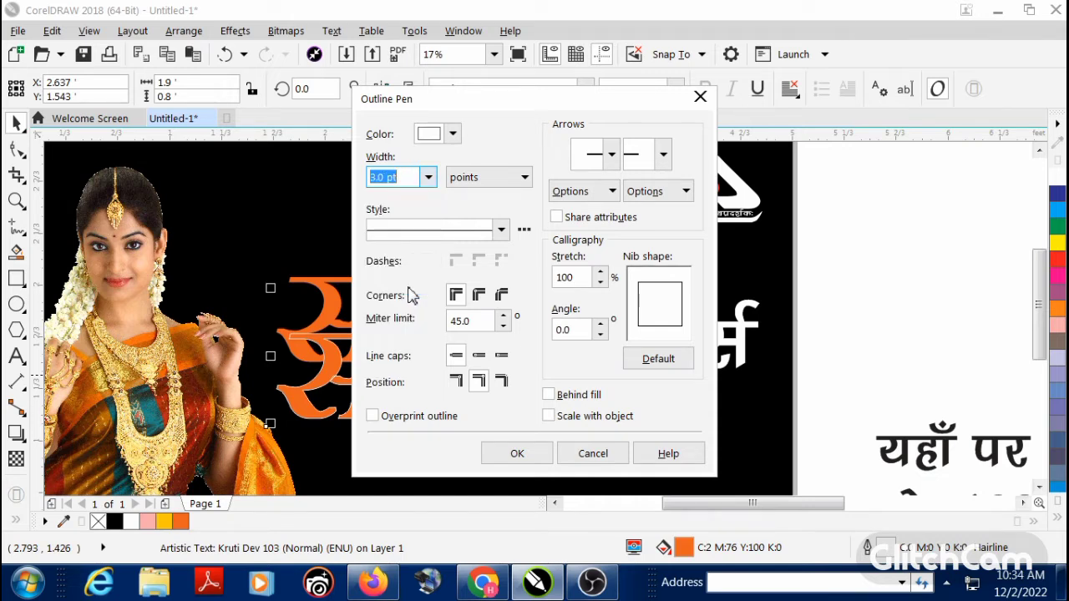
click(518, 451)
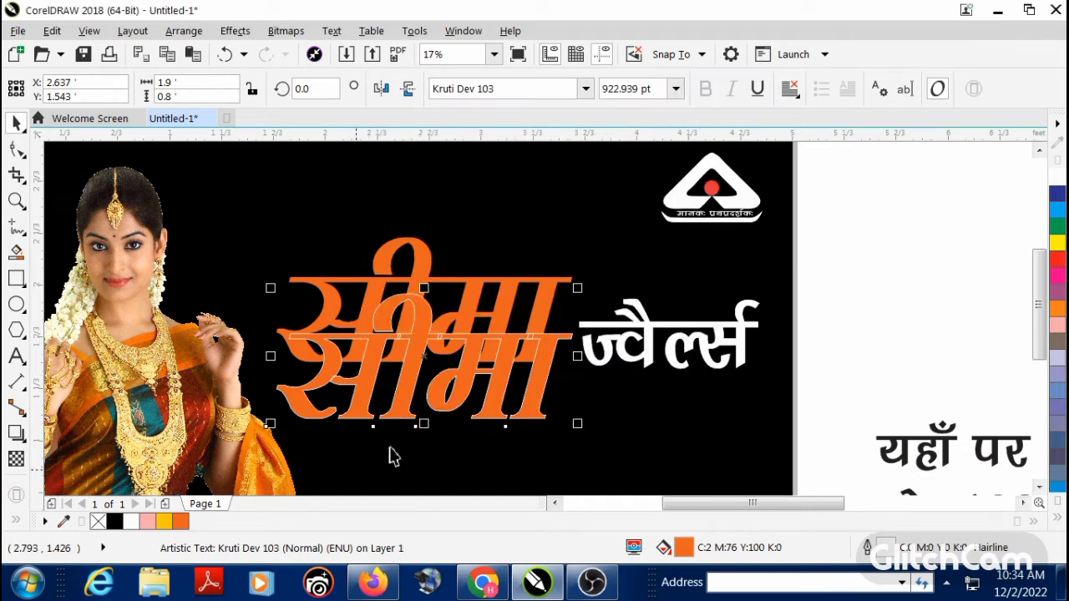
Step: Give the lower duplicate word an orange 8 pt outline with rounded corners, placed behind the fill and scaling with the object
right_click(180, 522)
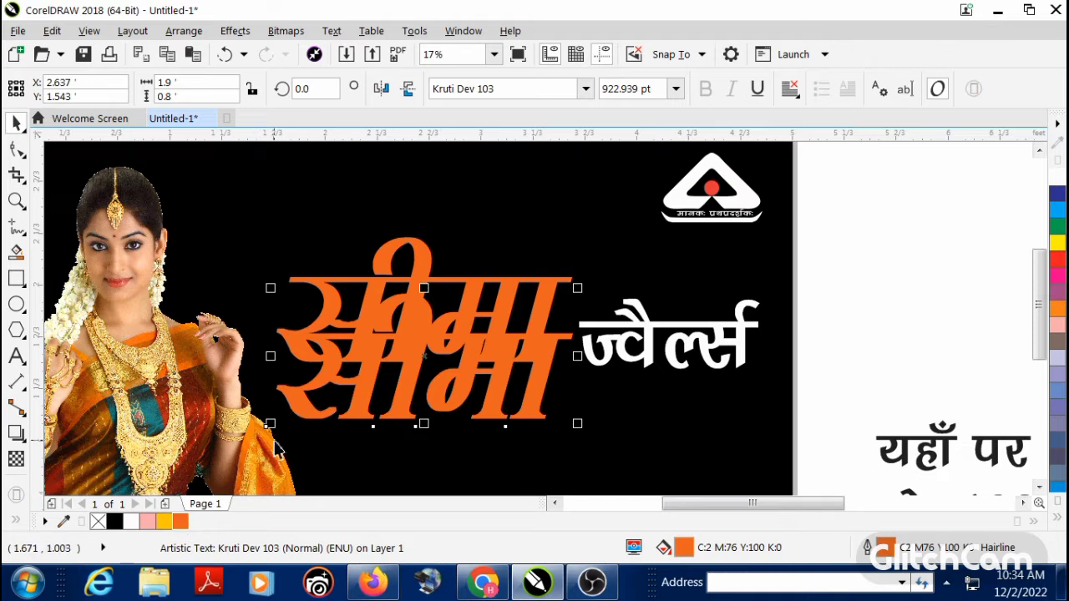
key(F12)
click(428, 177)
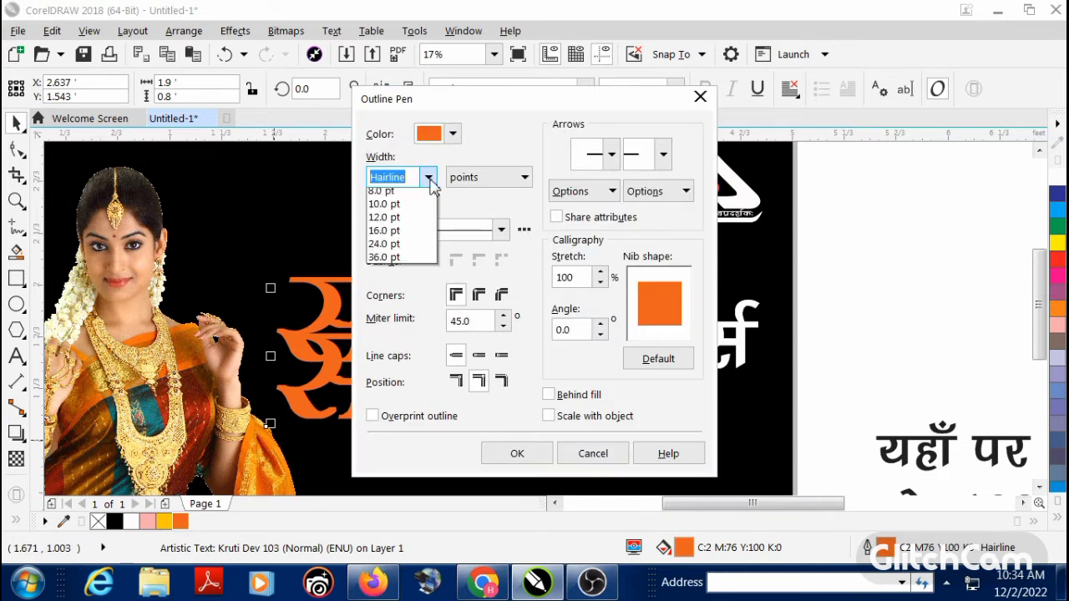
click(398, 320)
click(551, 393)
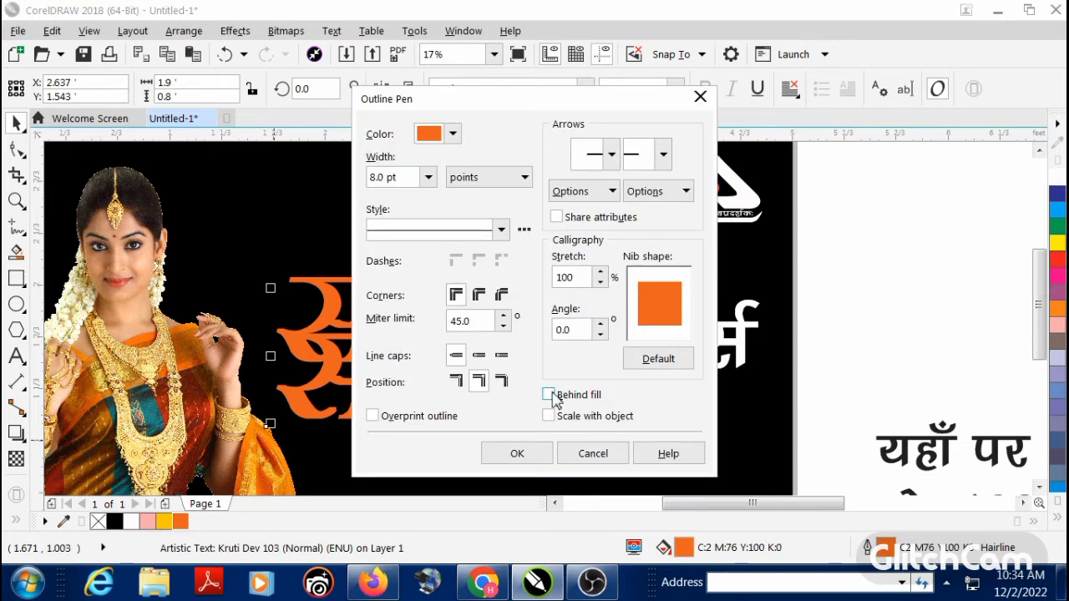
click(478, 294)
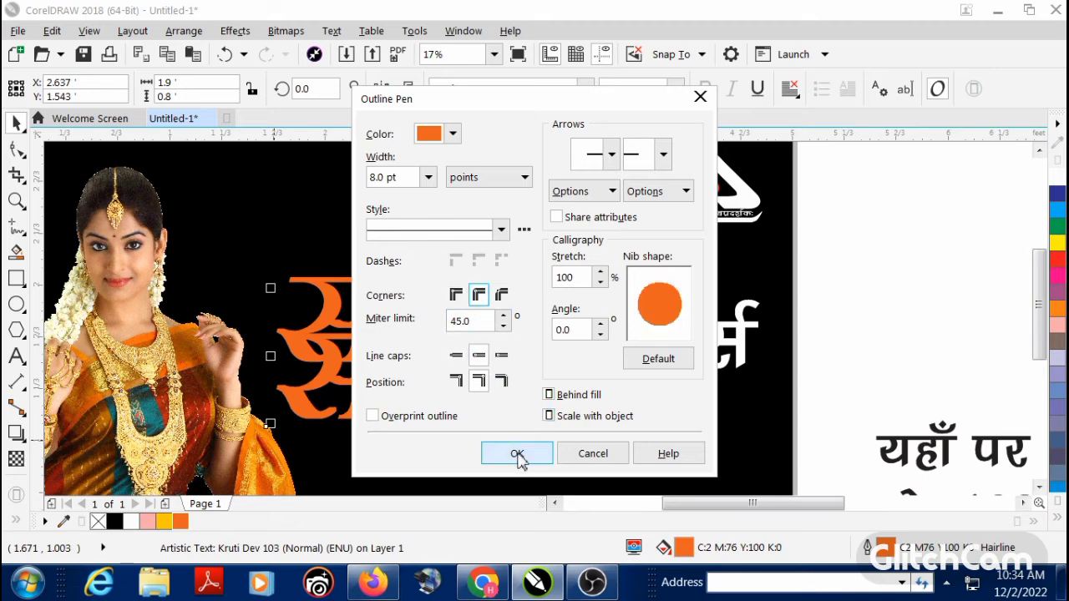
click(514, 452)
scroll(472, 380, up, 2)
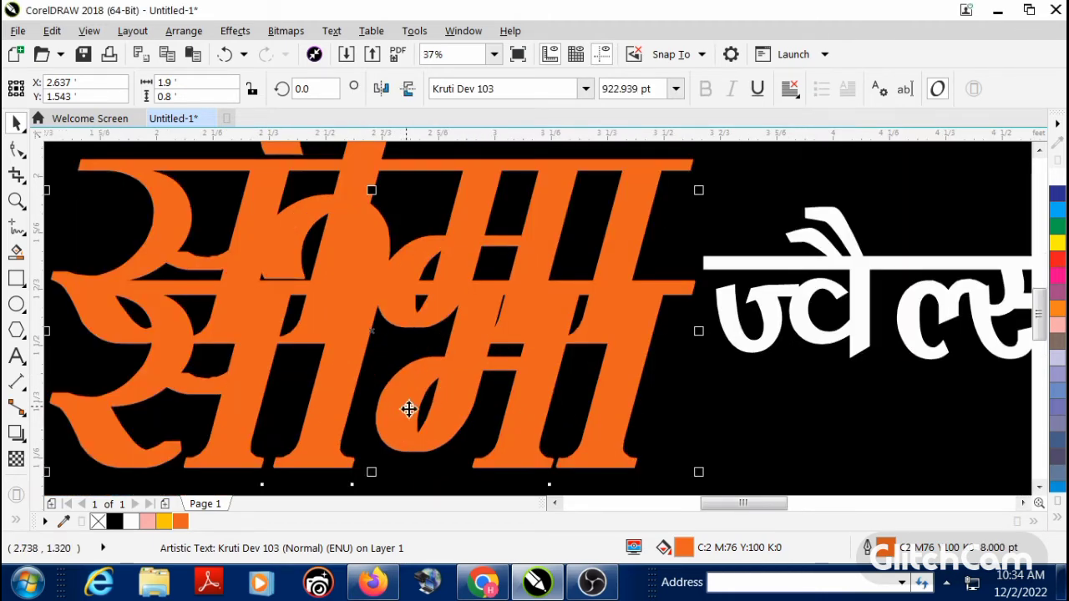
Step: Set the duplicate word's orange outline width to 16 pt and move the word up closer to the original
key(F12)
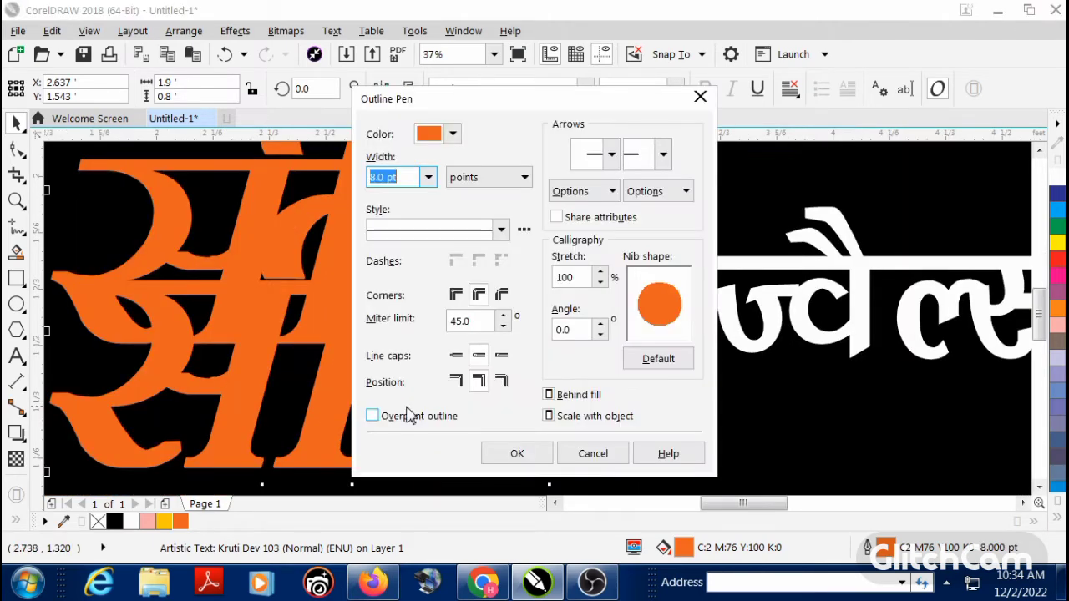
click(428, 177)
click(411, 359)
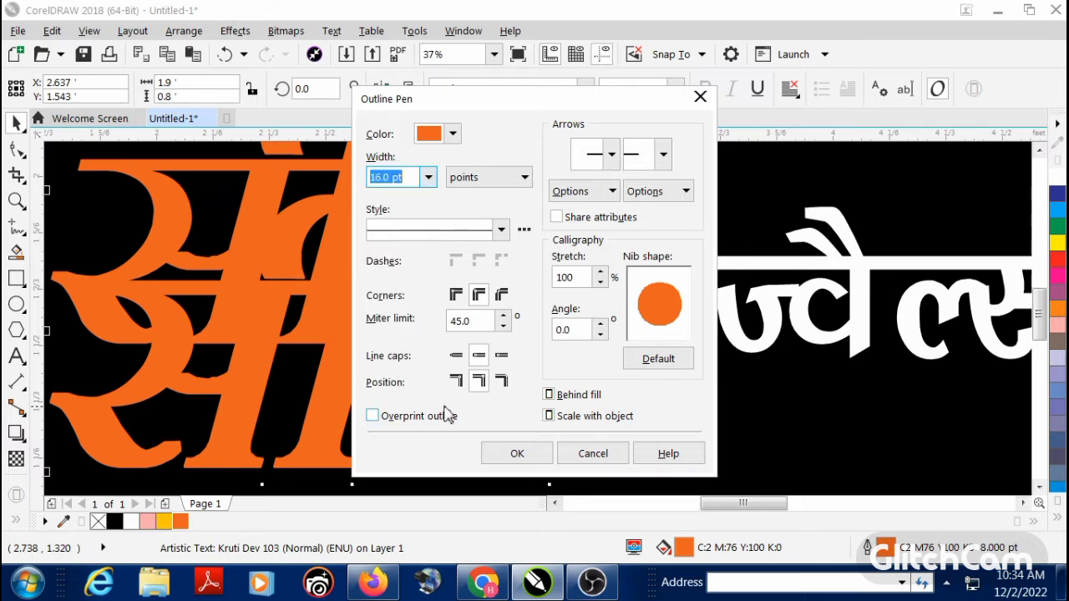
click(515, 453)
scroll(396, 374, down, 2)
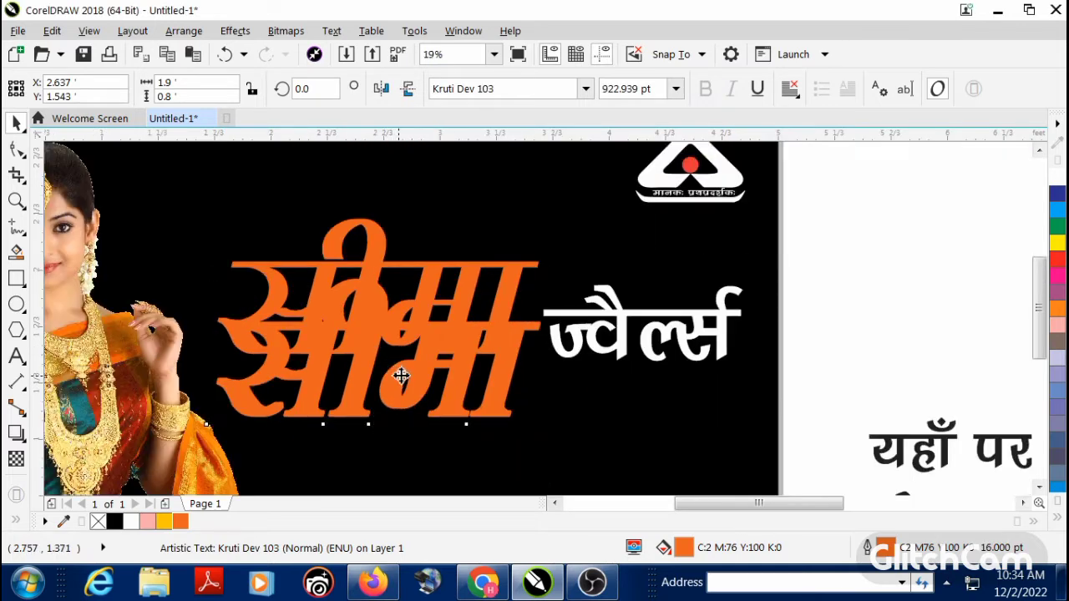
drag(400, 375, 390, 334)
Step: Give the upper original word a white 10 pt outline placed behind the fill and scaling with the object
scroll(383, 251, up, 2)
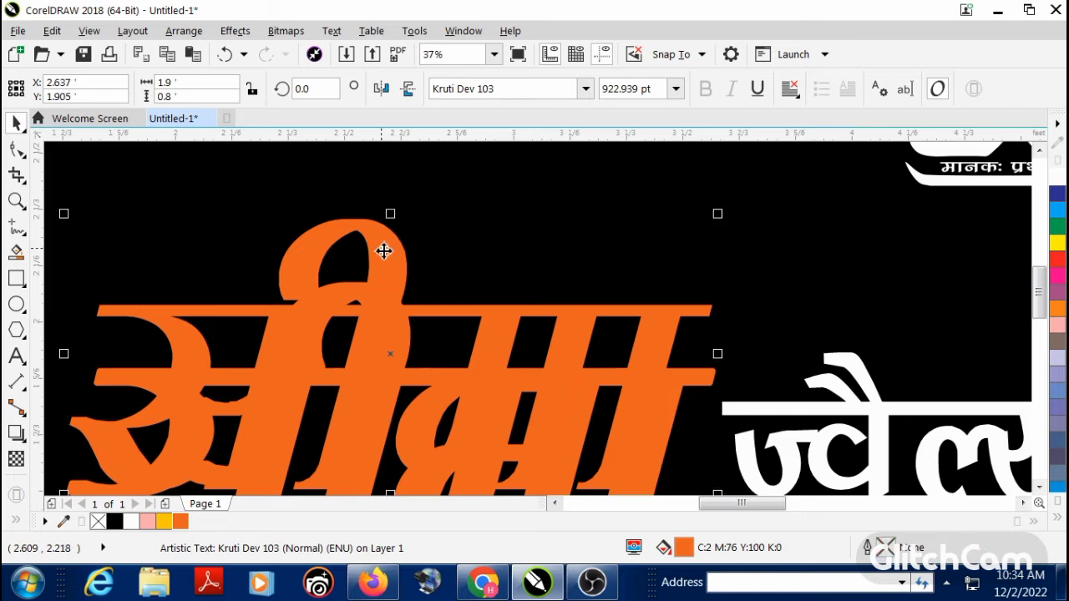
right_click(1057, 180)
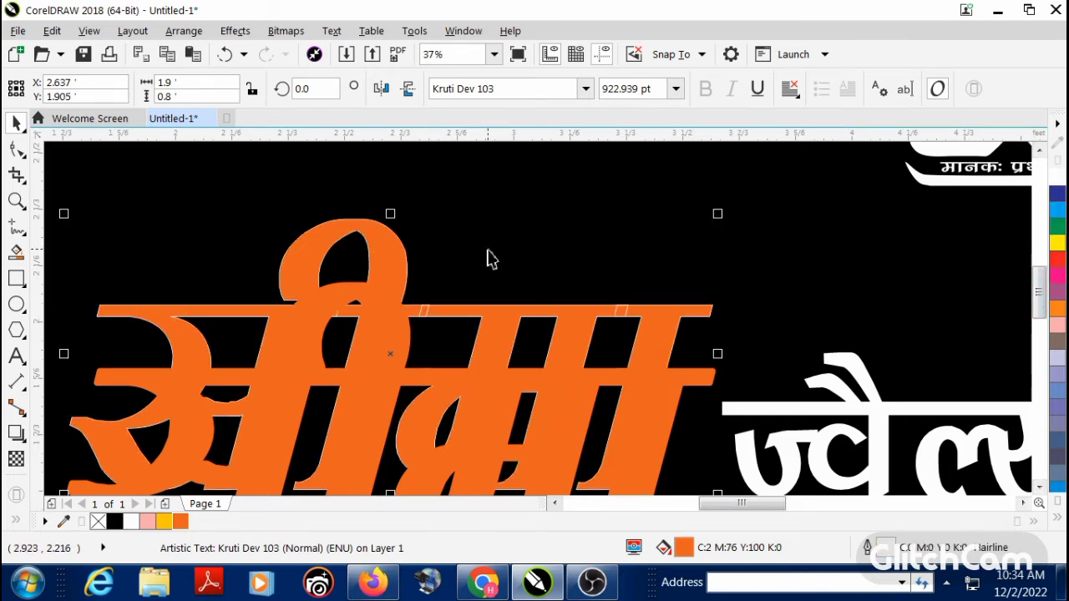
key(F12)
click(427, 177)
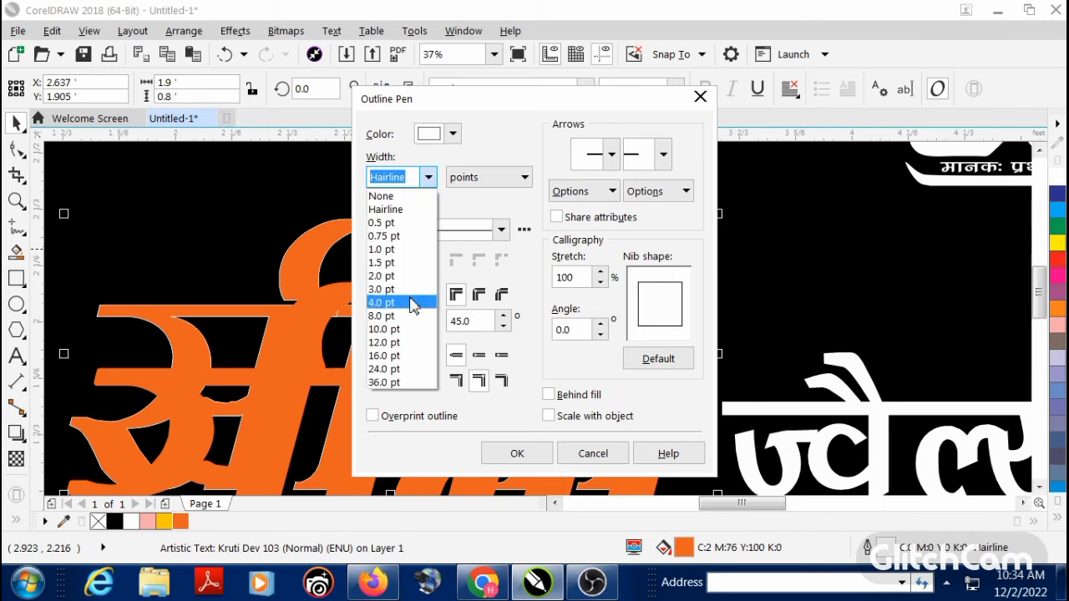
click(407, 331)
click(548, 394)
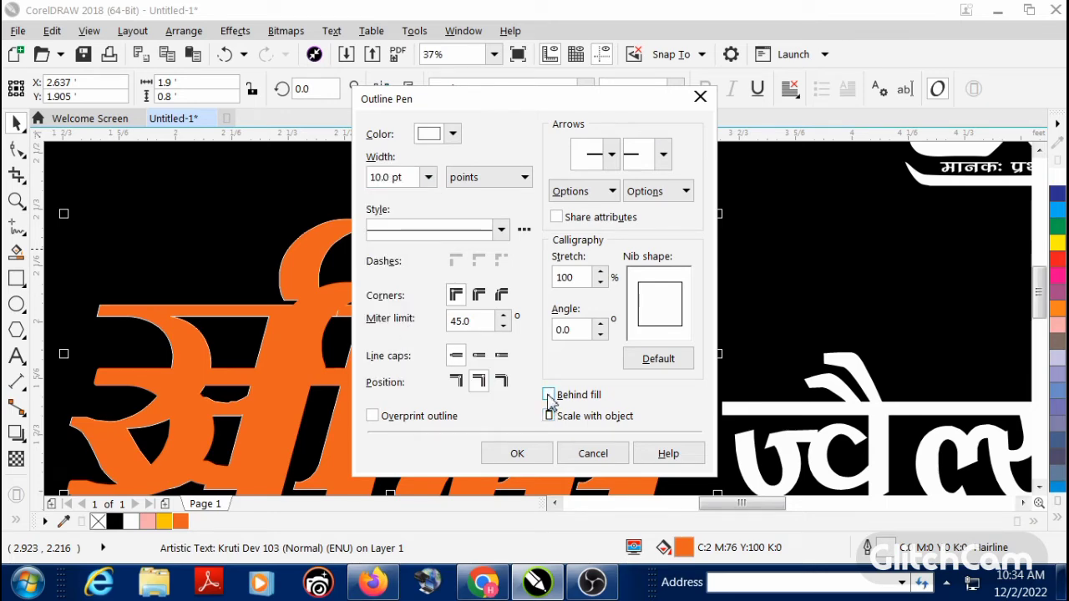
click(516, 453)
Step: Move the orange-outlined duplicate up beneath the white-outlined word and align the bottom edges of both
drag(383, 394, 388, 343)
scroll(396, 188, up, 2)
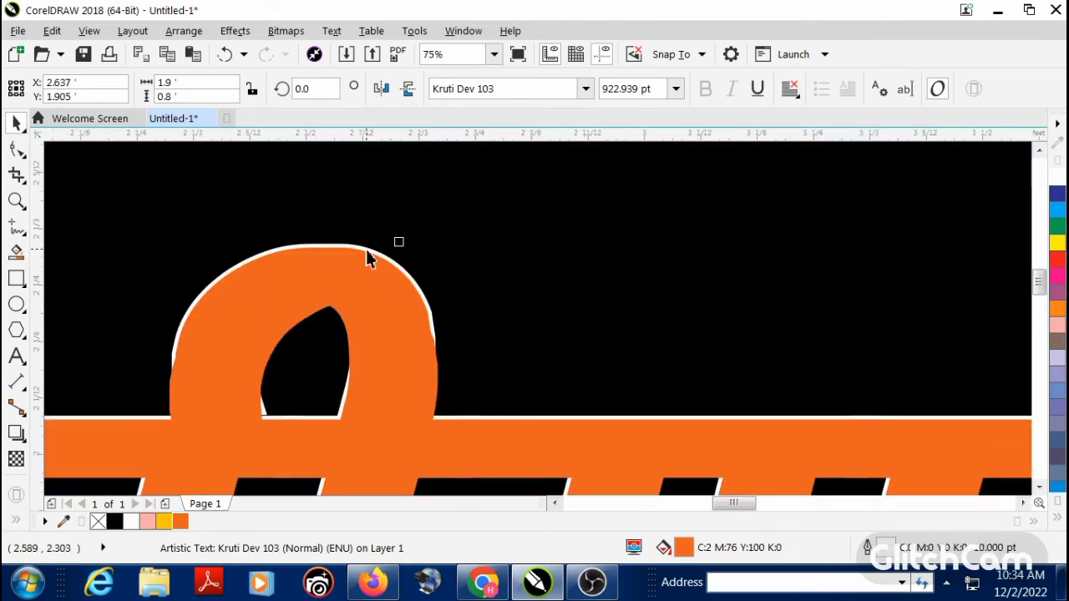
scroll(370, 248, down, 3)
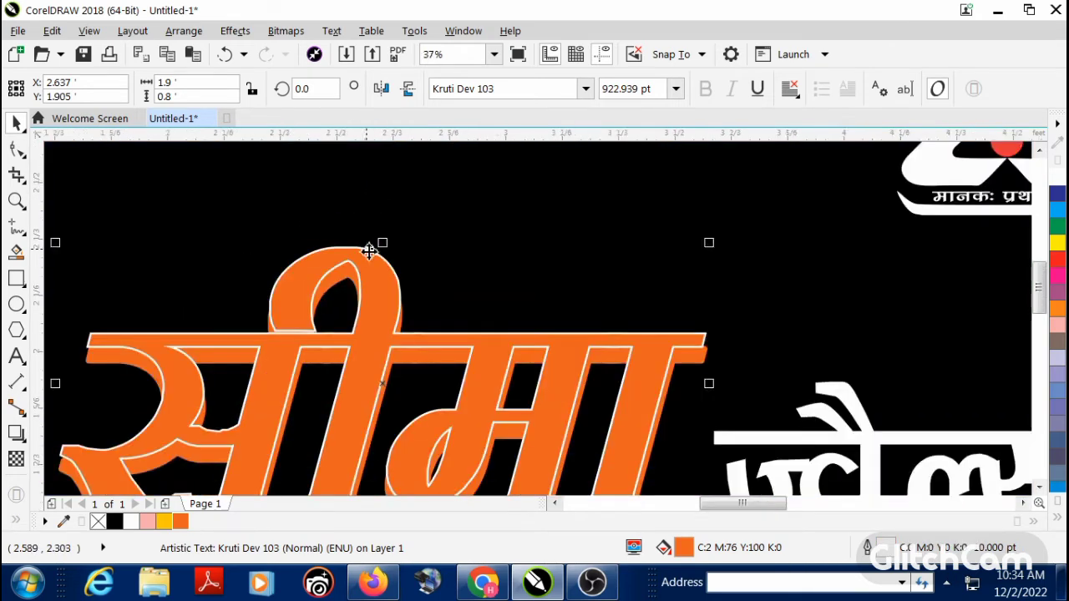
scroll(410, 358, up, 1)
shift+click(391, 377)
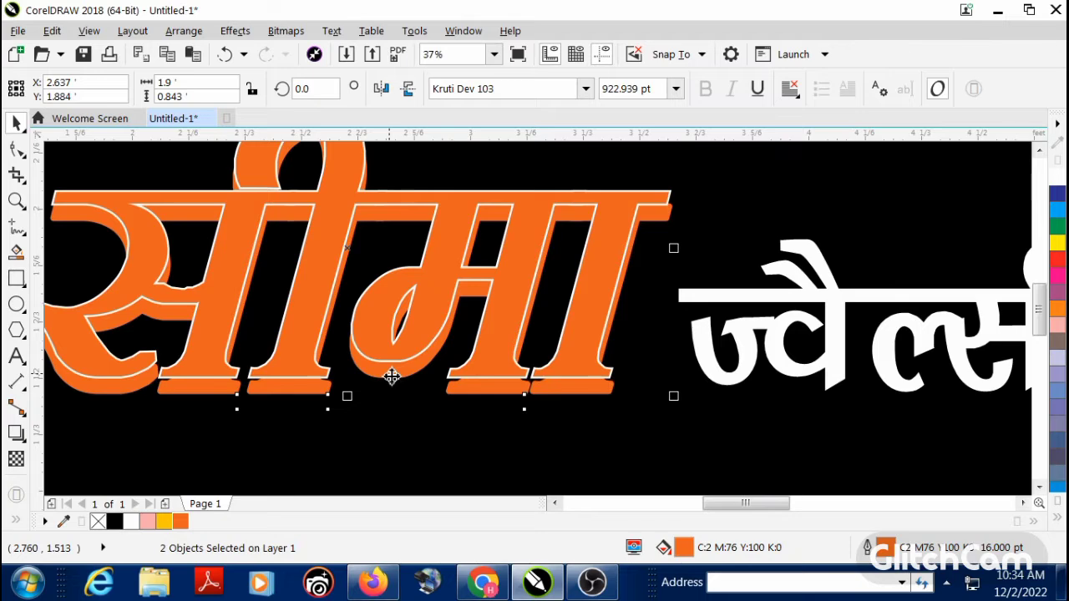
key(b)
key(Escape)
scroll(358, 274, down, 3)
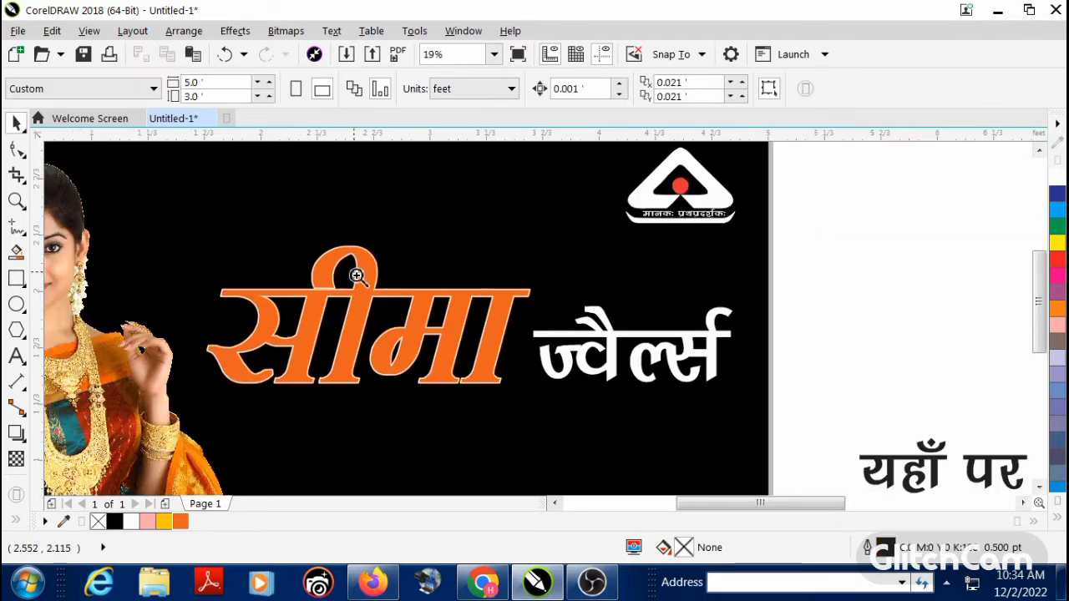
Step: Set the orange outline of the duplicate word behind the white-outlined one to 36 pt
scroll(442, 322, up, 7)
click(453, 329)
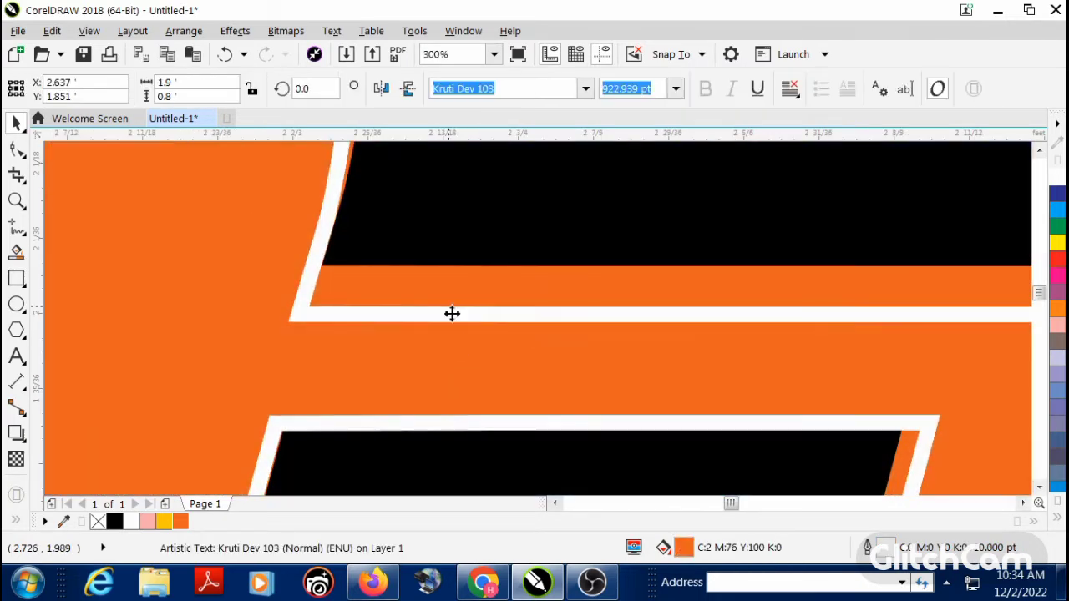
scroll(436, 279, down, 1)
key(F12)
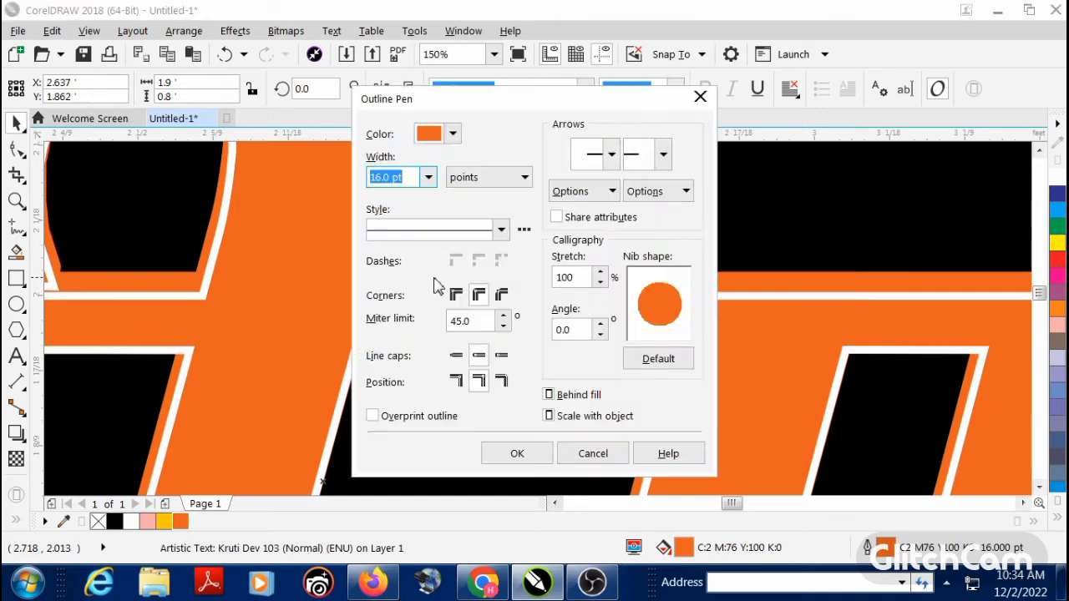
click(428, 177)
click(398, 382)
click(511, 448)
scroll(392, 330, down, 2)
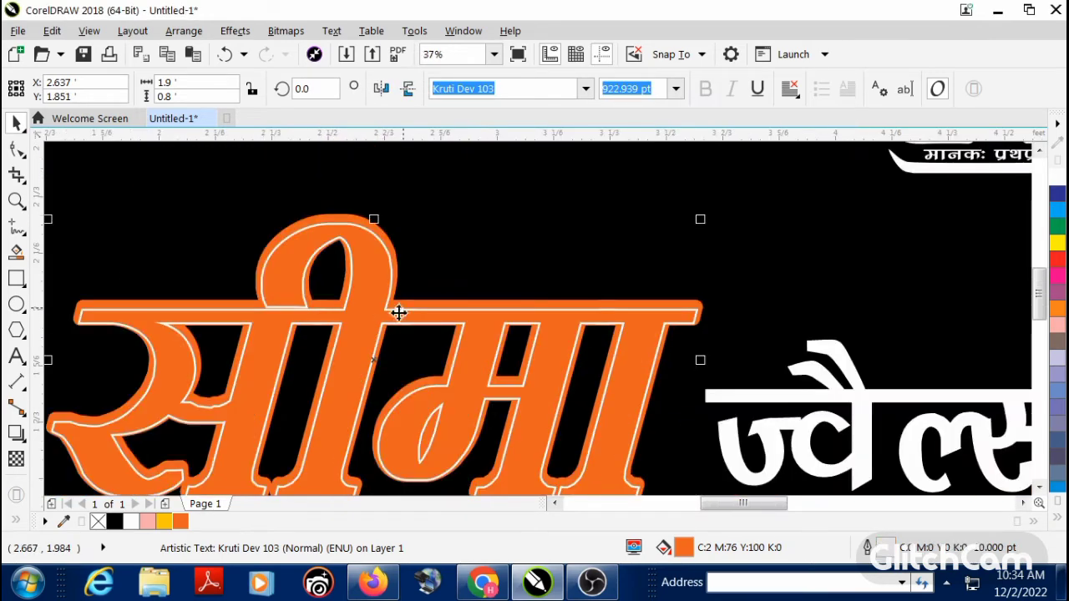
Step: Align the centres of the white-outlined word and the orange-outlined duplicate behind it
shift+click(429, 302)
key(c)
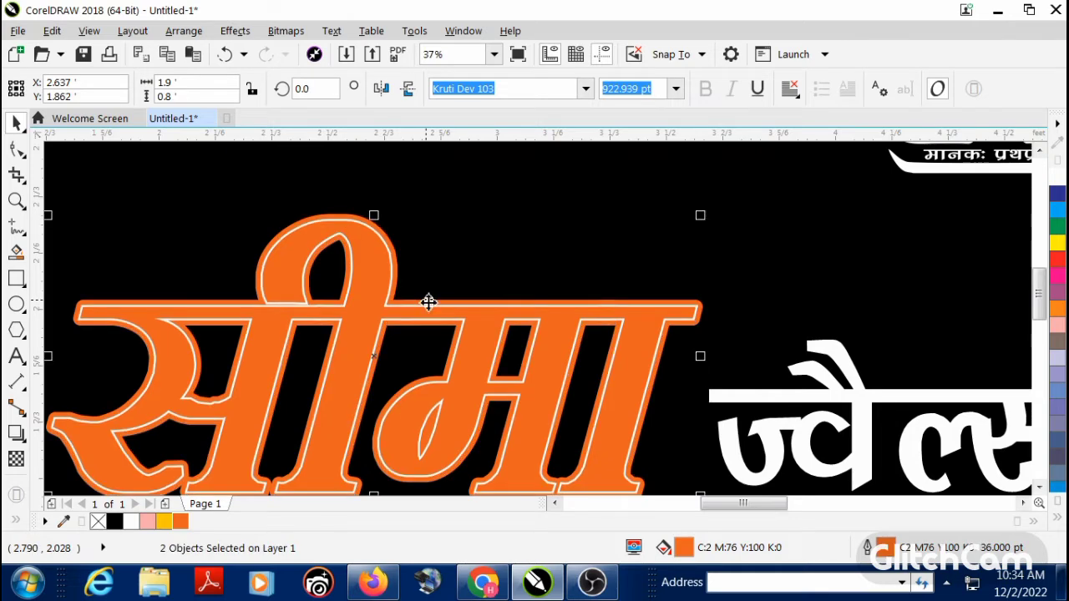
key(Escape)
key(F4)
drag(179, 284, 409, 374)
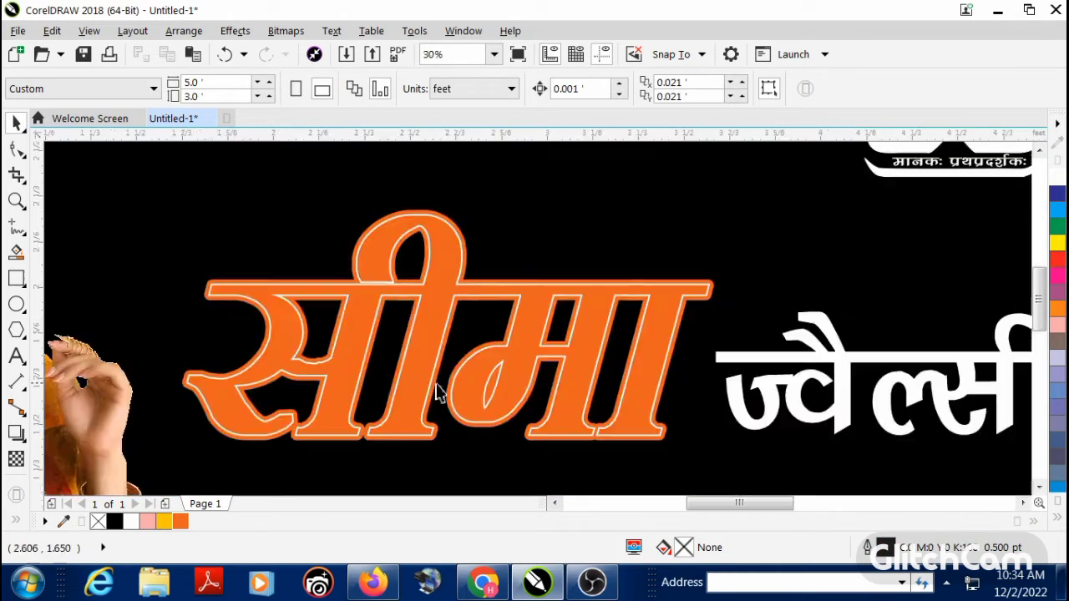
Step: Set the white outline of the front orange word to 24 pt
click(369, 375)
key(F12)
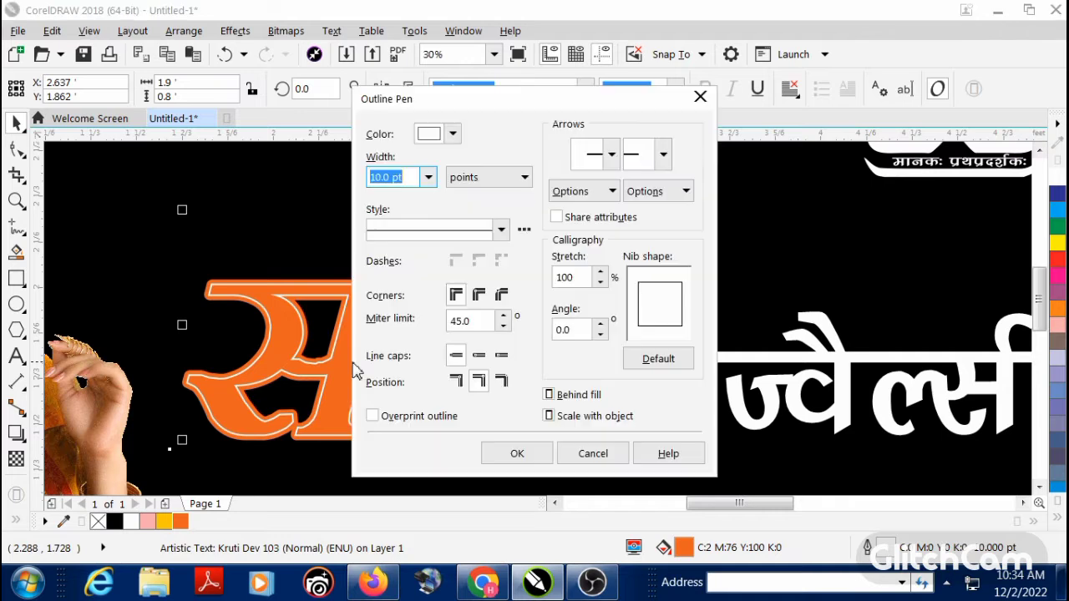
click(428, 177)
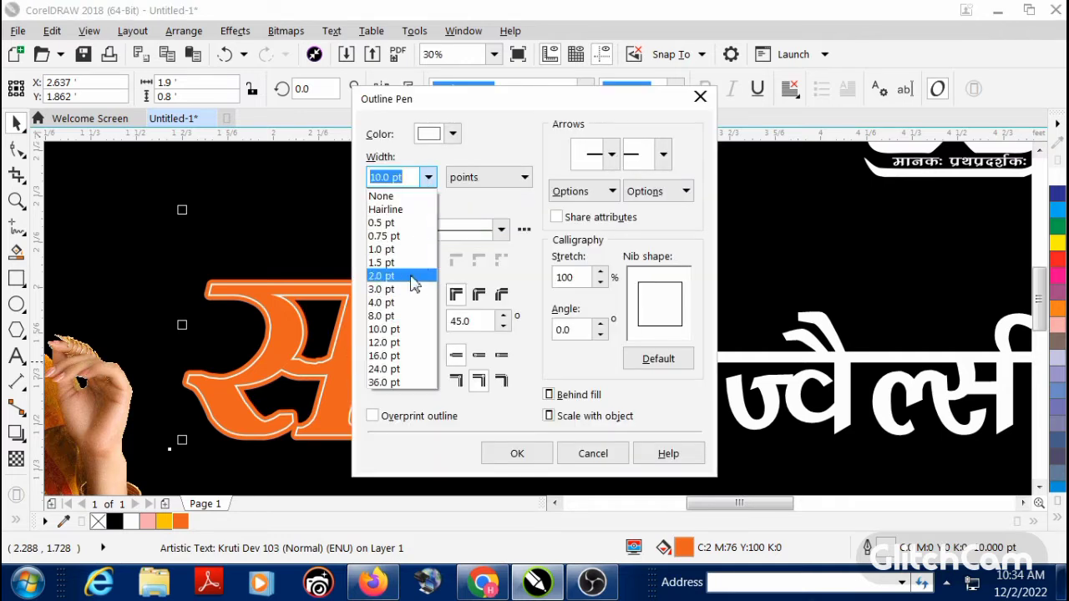
click(406, 358)
click(428, 177)
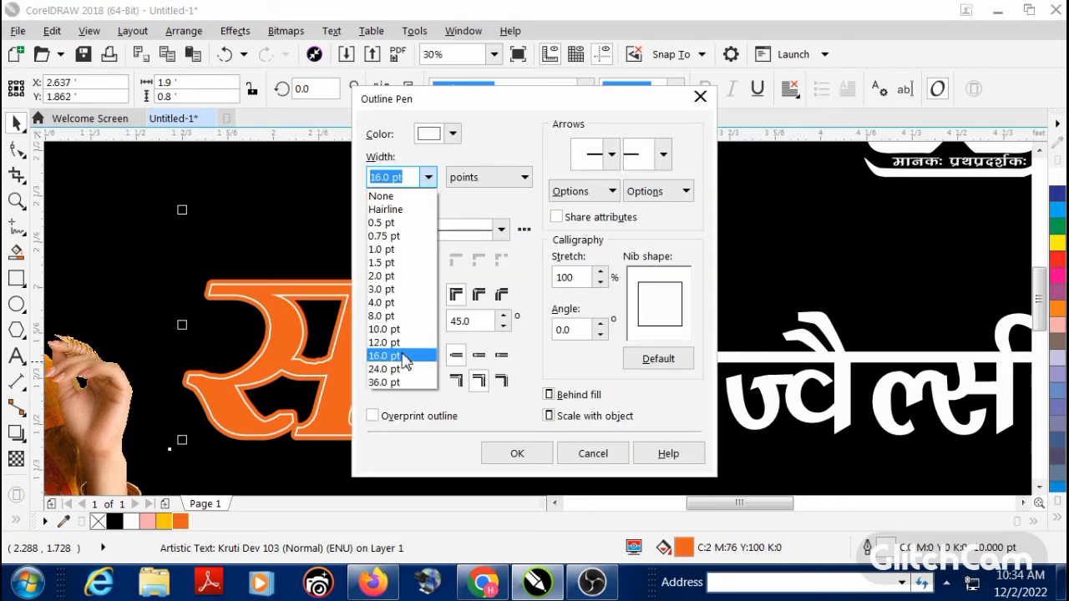
click(410, 354)
click(518, 453)
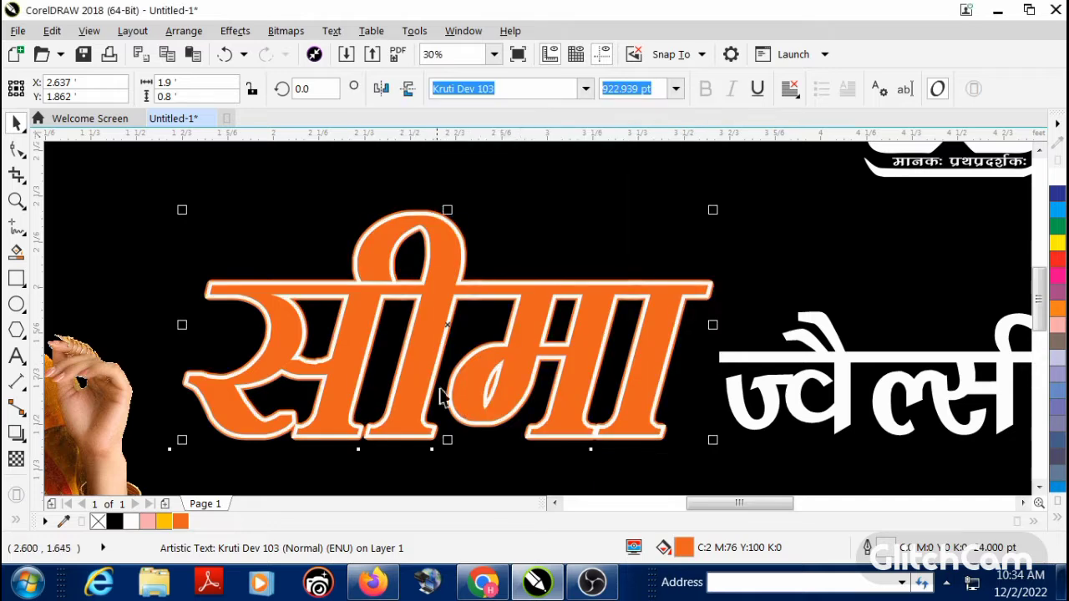
key(F4)
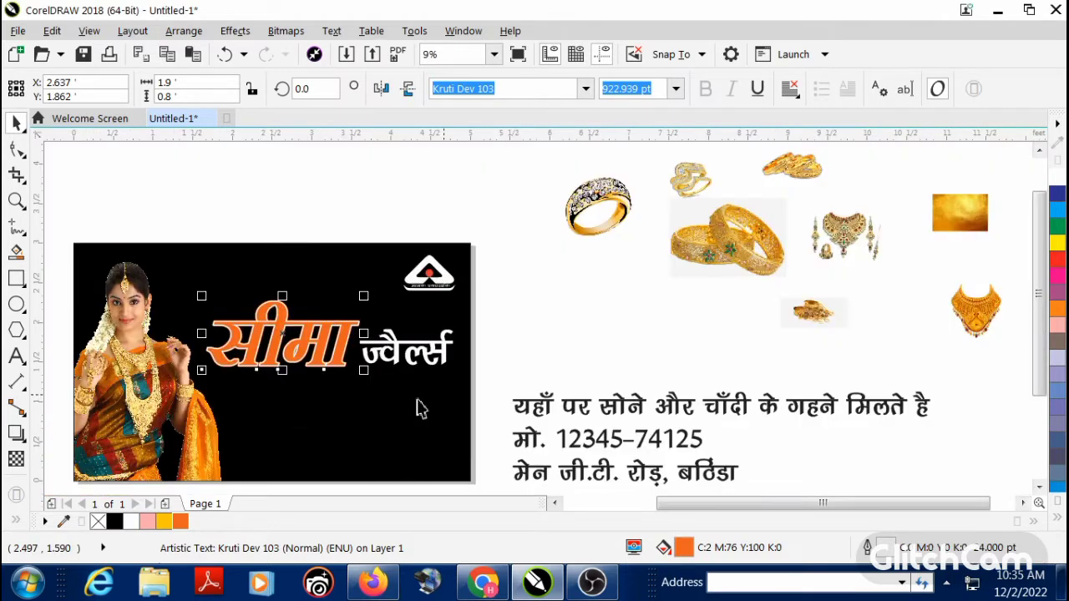
click(556, 337)
click(385, 365)
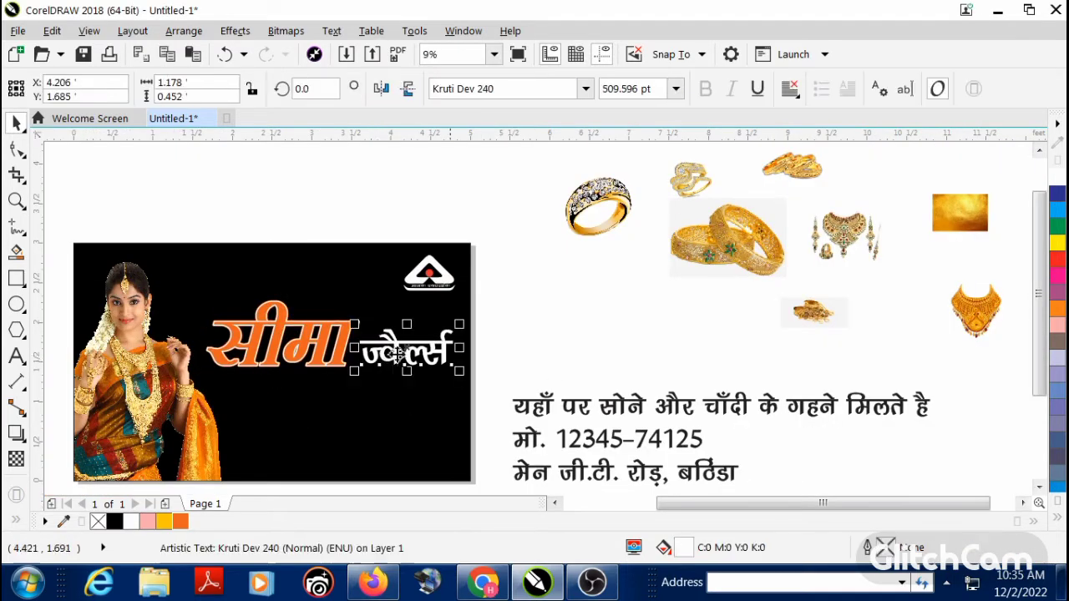
click(506, 344)
scroll(477, 351, up, 3)
scroll(475, 370, down, 3)
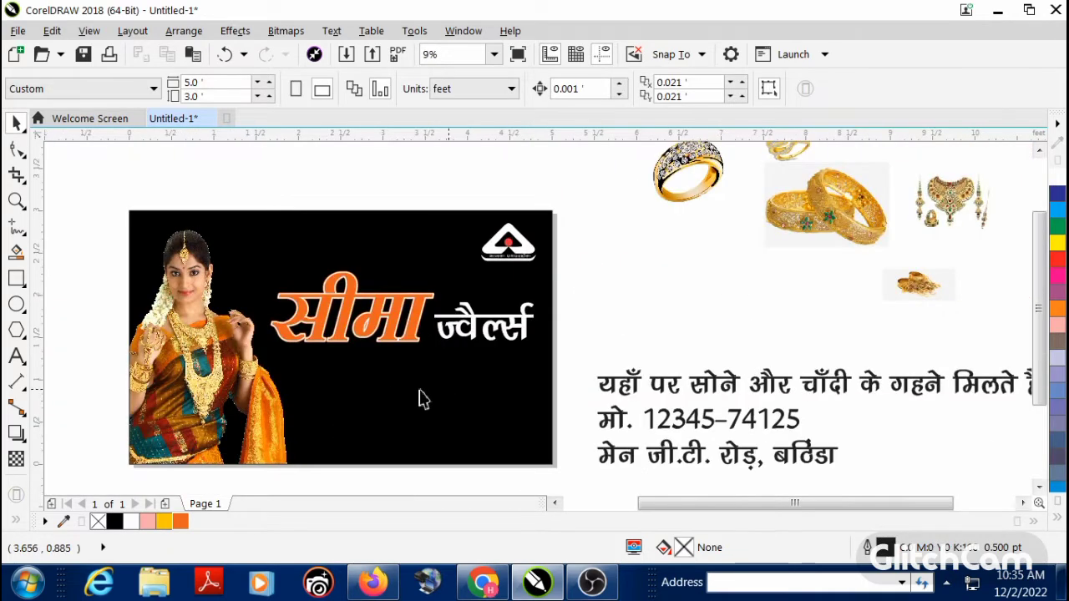
Step: Break the black three-line Hindi contact text beside the banner apart into separate lines
click(625, 385)
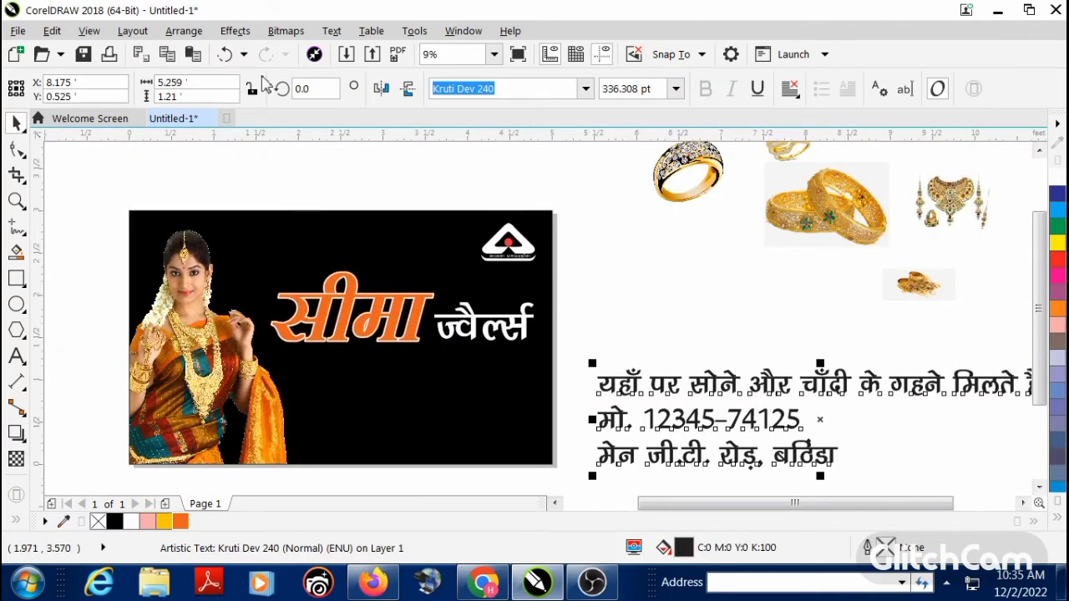
click(235, 31)
mouse_move(192, 32)
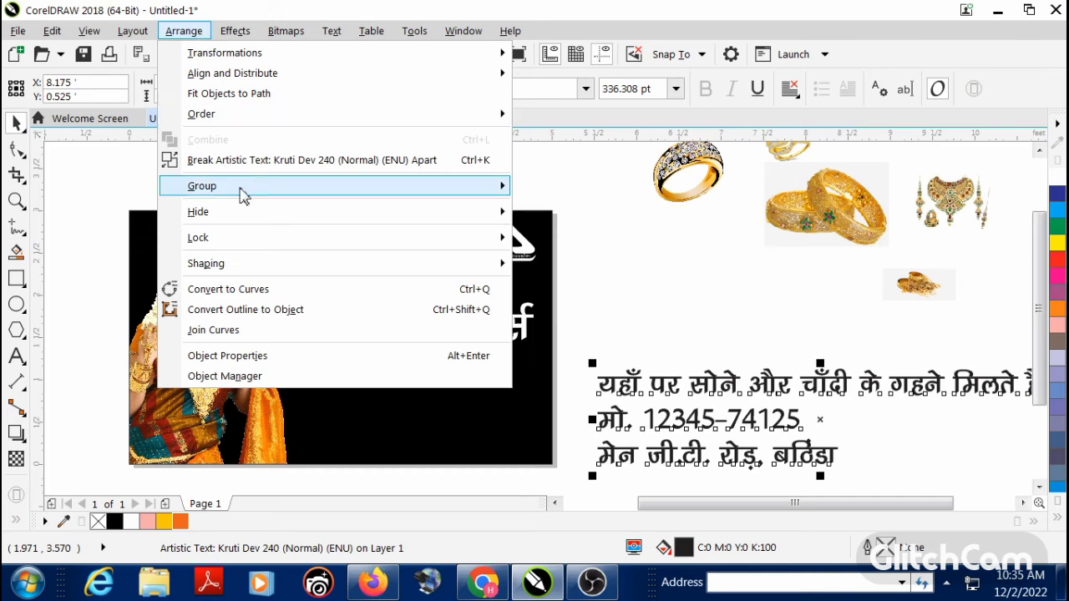
click(264, 161)
click(643, 399)
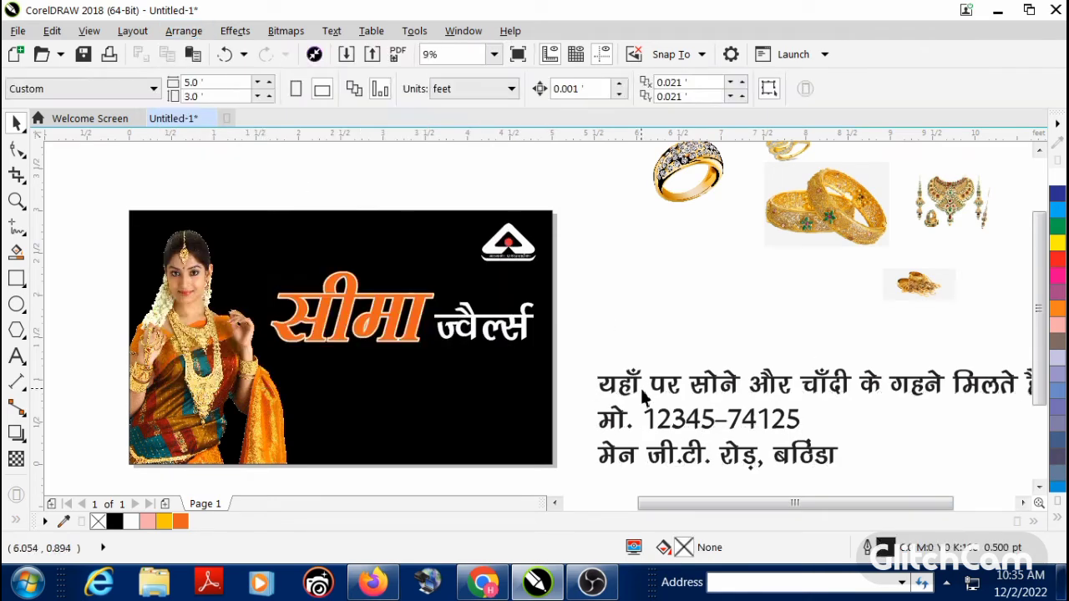
Step: Move the Hindi tagline onto the banner beneath the shop name and fill it white
drag(636, 390, 324, 373)
drag(690, 381, 578, 375)
click(1057, 518)
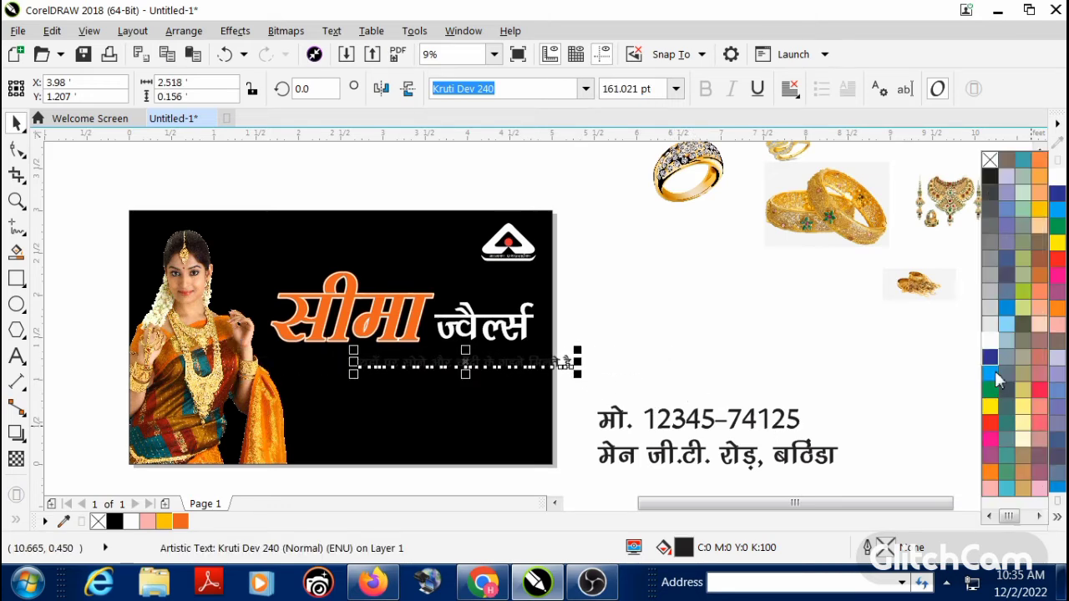
click(988, 335)
click(776, 338)
scroll(385, 366, up, 1)
drag(385, 373, 259, 378)
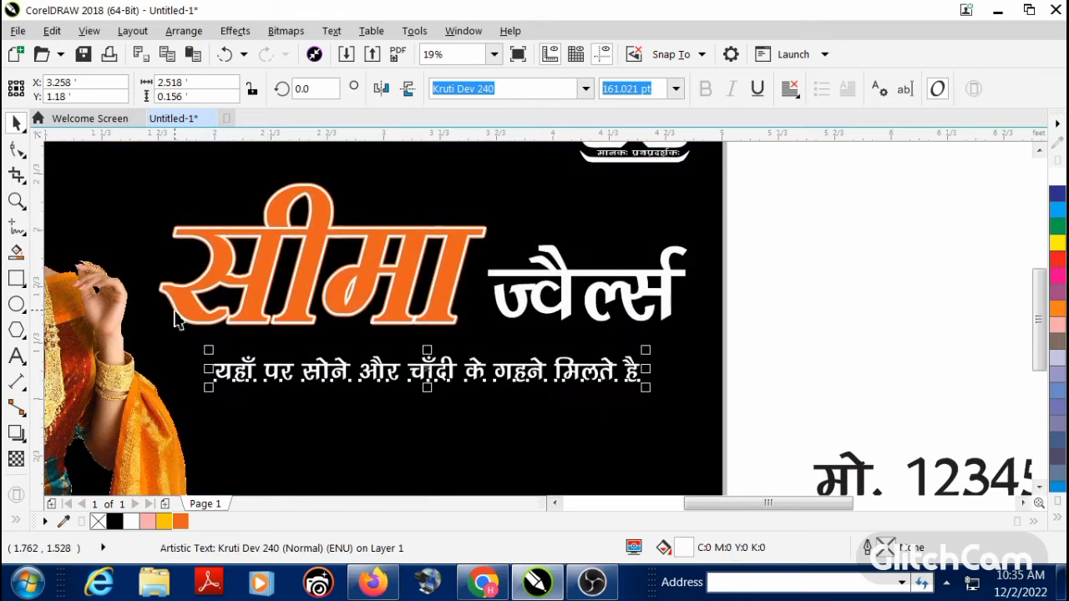
Step: Draw a rectangle about 2.82 by 0.21 ft around the tagline and round its corners to about 0.07 ft
click(16, 278)
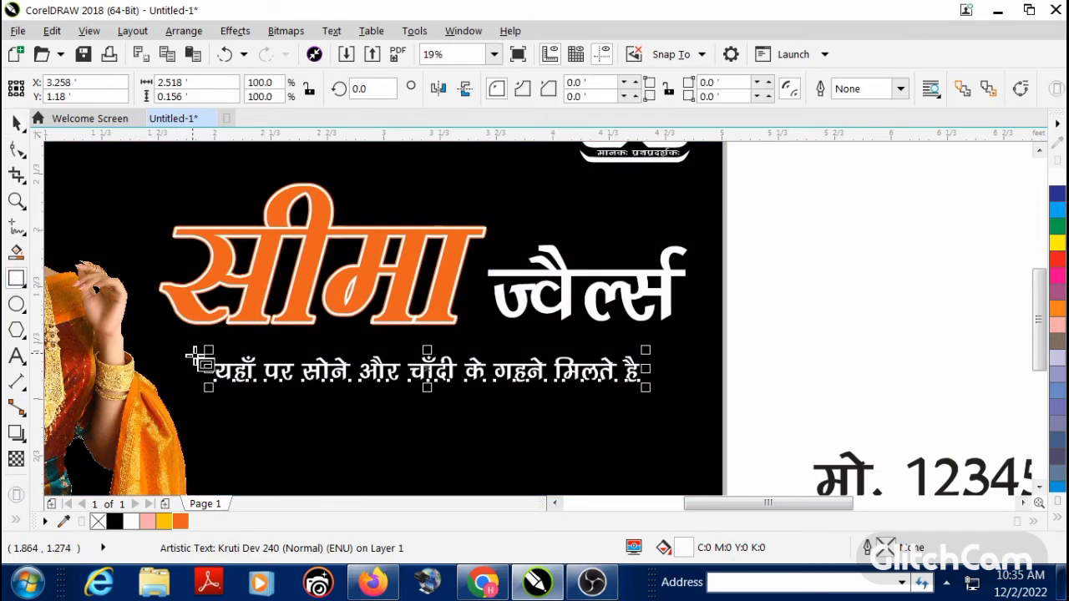
drag(193, 354, 675, 393)
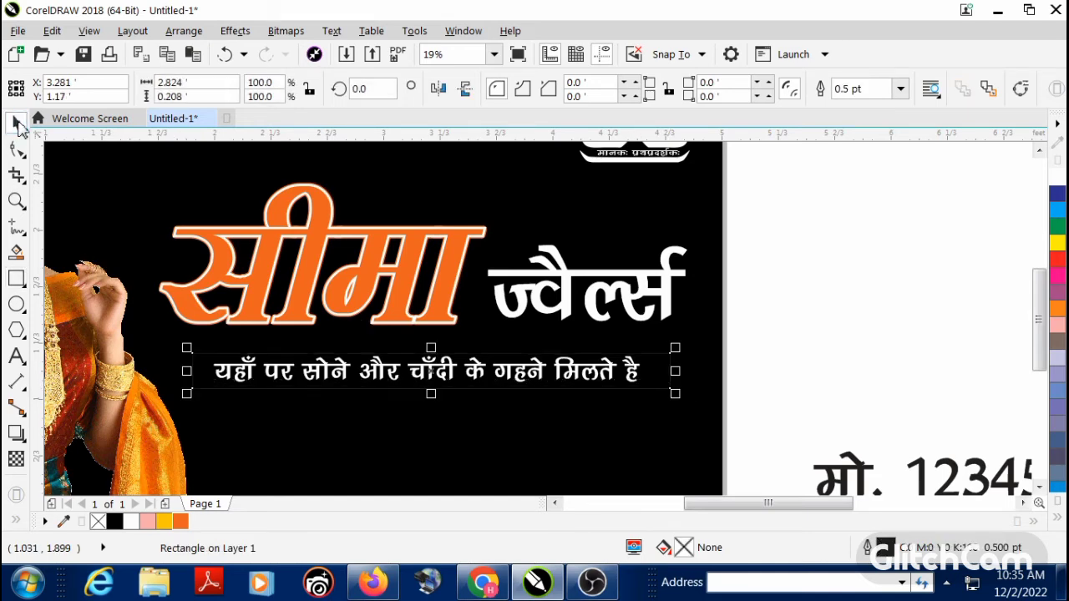
click(18, 150)
scroll(199, 374, up, 4)
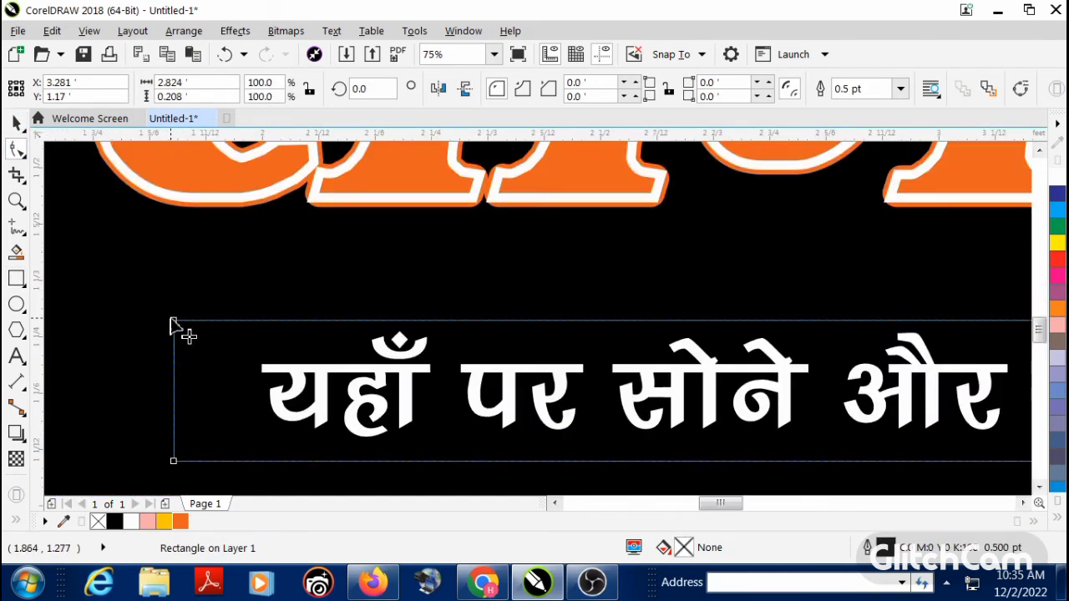
drag(186, 330, 224, 341)
click(17, 123)
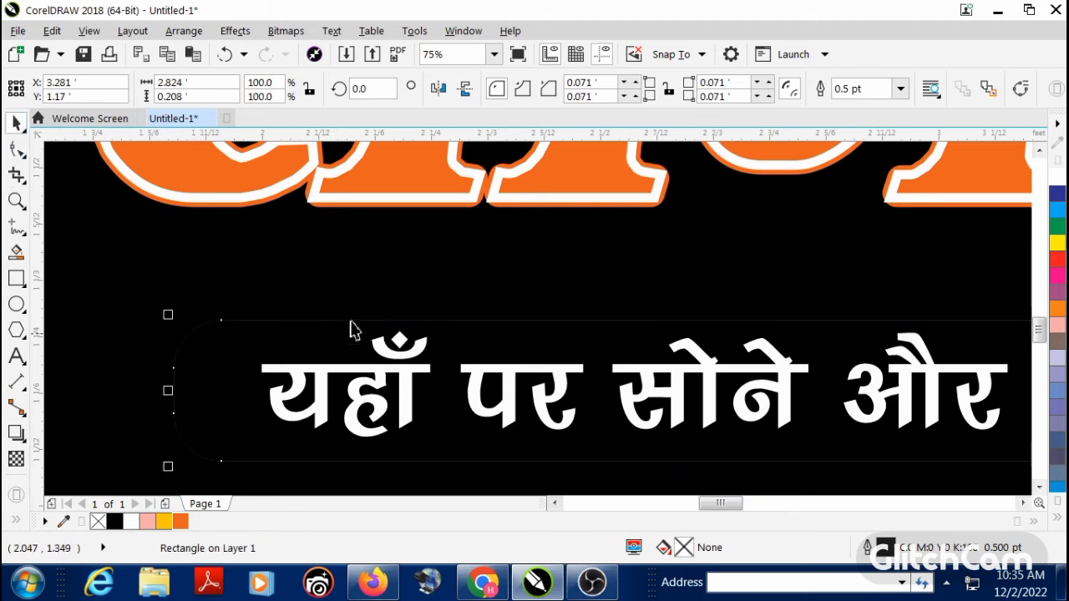
Step: Fill the rounded rectangle around the tagline with white
scroll(350, 327, down, 4)
scroll(548, 375, up, 2)
scroll(549, 359, down, 2)
scroll(550, 357, up, 2)
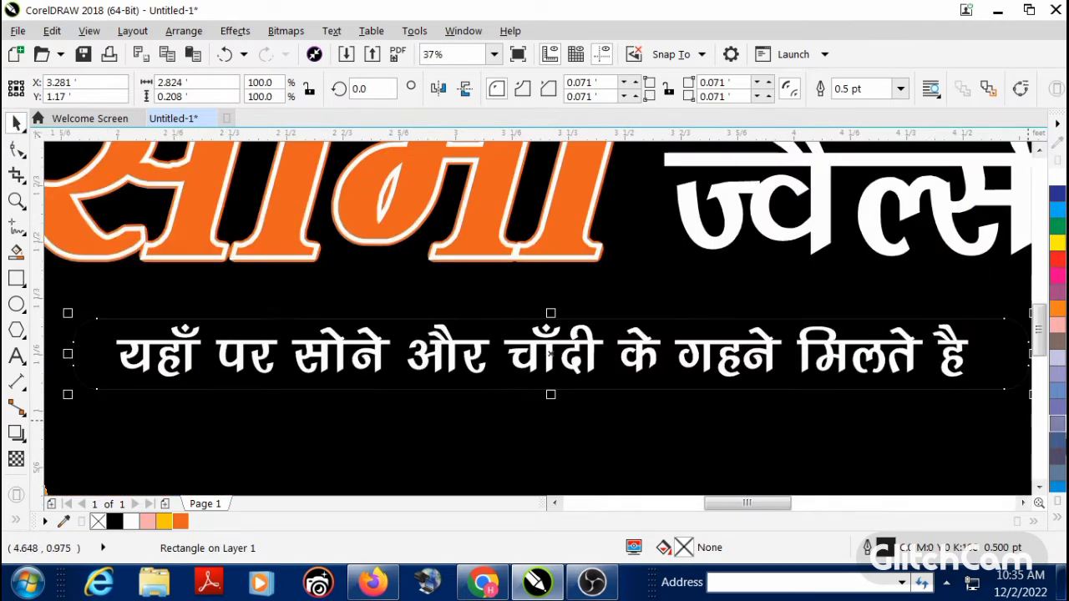
click(1057, 182)
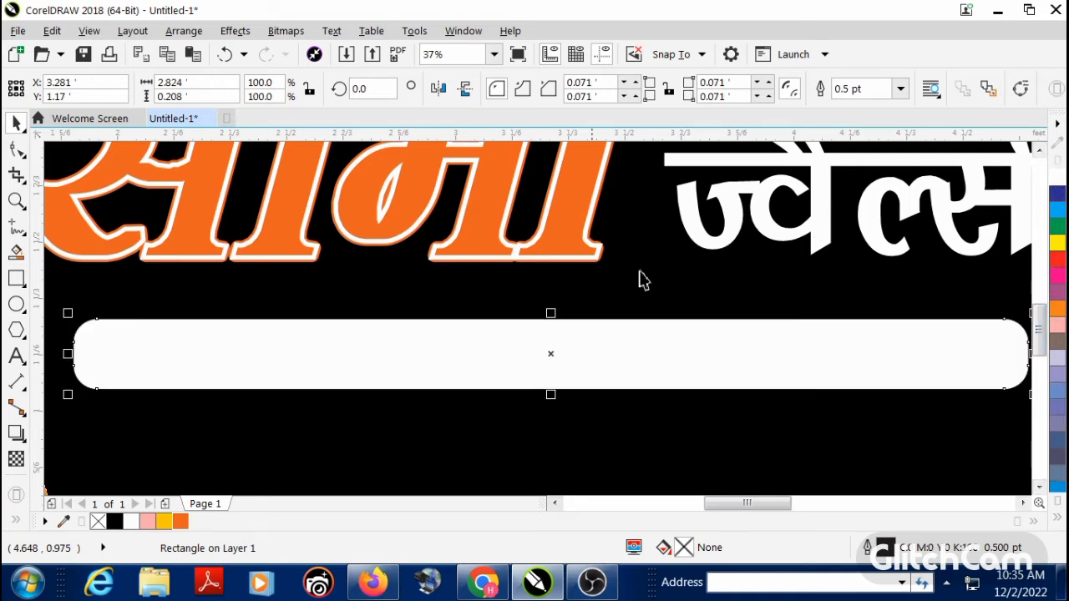
Step: Recolour the tagline text on the white bar, trying red and orange before choosing black
scroll(511, 358, down, 2)
scroll(520, 359, down, 2)
scroll(521, 358, up, 2)
drag(866, 323, 294, 386)
drag(281, 385, 278, 384)
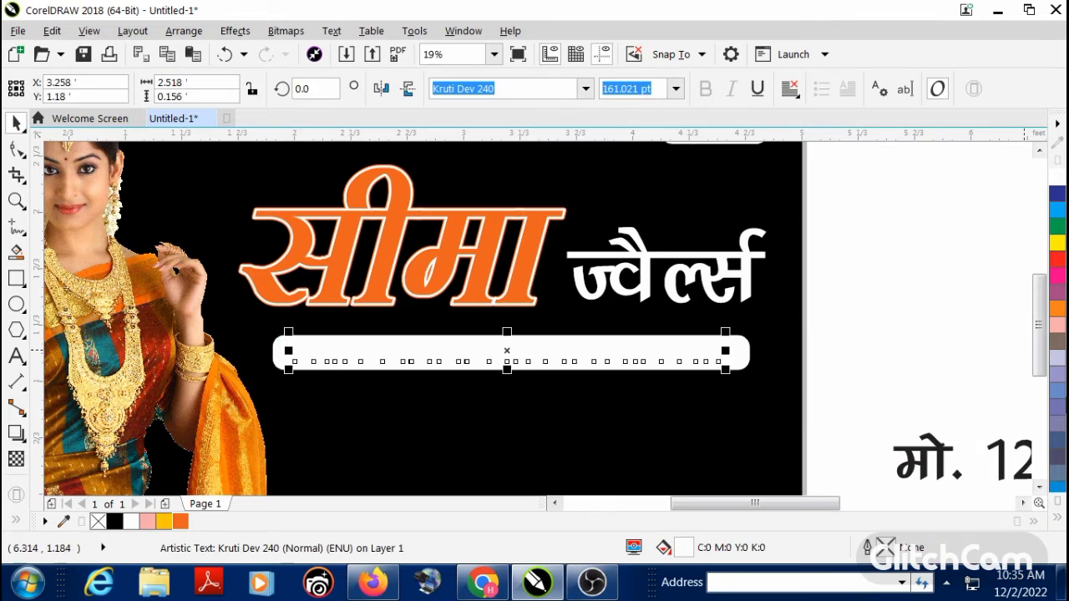
click(1056, 263)
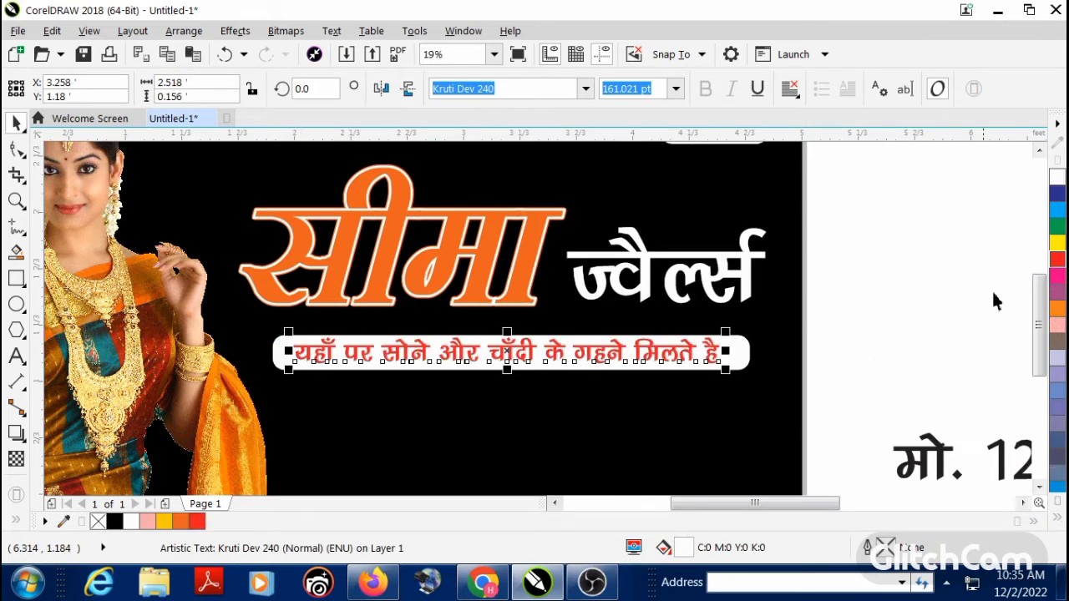
click(183, 522)
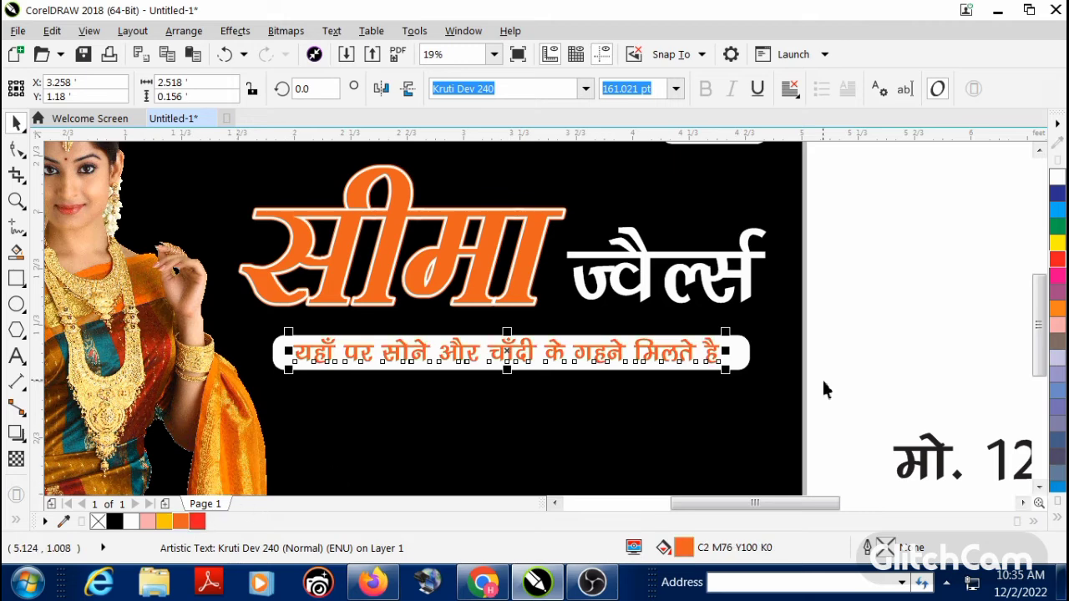
click(1056, 519)
click(1041, 457)
key(Escape)
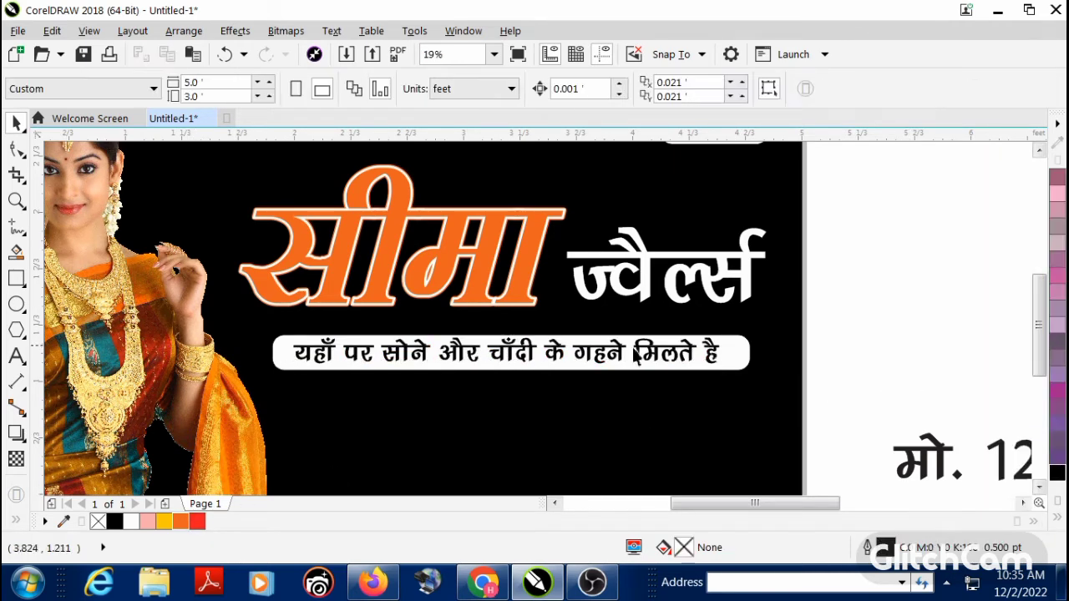
Step: Centre the tagline text horizontally on its white rounded bar
click(508, 354)
scroll(509, 354, up, 2)
shift+click(482, 336)
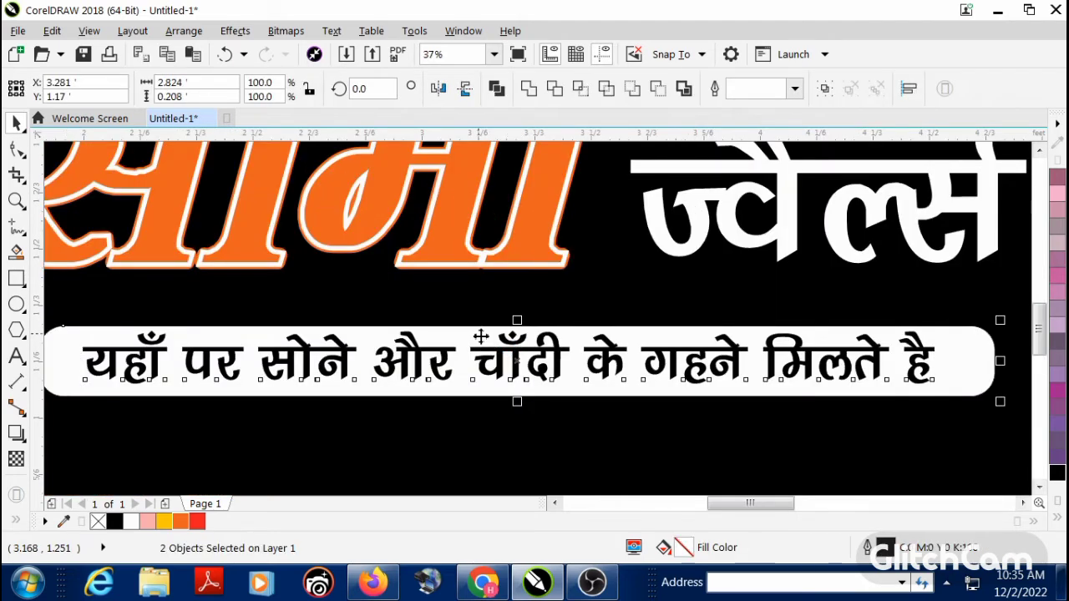
key(c)
key(Escape)
scroll(500, 368, down, 2)
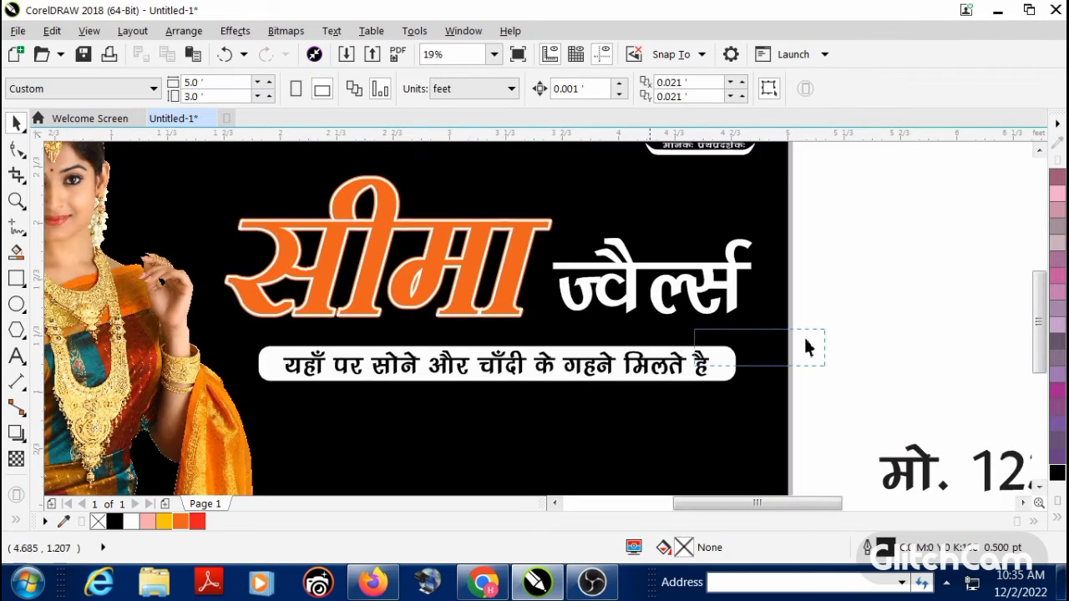
Step: Move the tagline and its white bar together slightly up towards the shop name
drag(808, 347, 269, 406)
drag(417, 373, 415, 364)
key(Escape)
scroll(853, 362, down, 2)
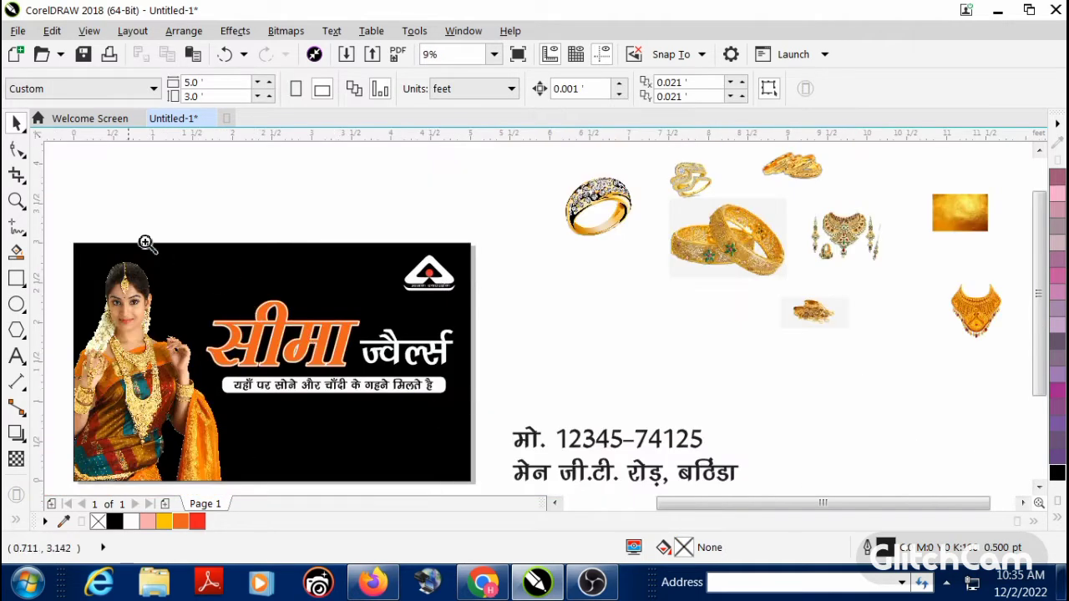
Step: Move the address line onto the banner beneath the white bar and scale it down to about 2.26 ft wide
drag(479, 402, 812, 506)
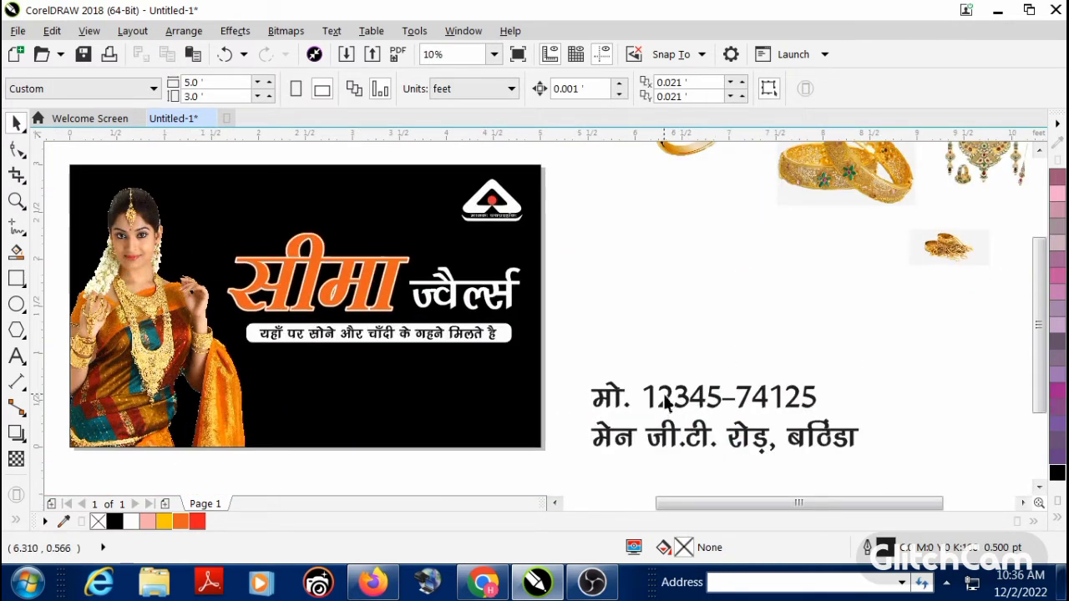
click(663, 439)
drag(663, 444, 324, 386)
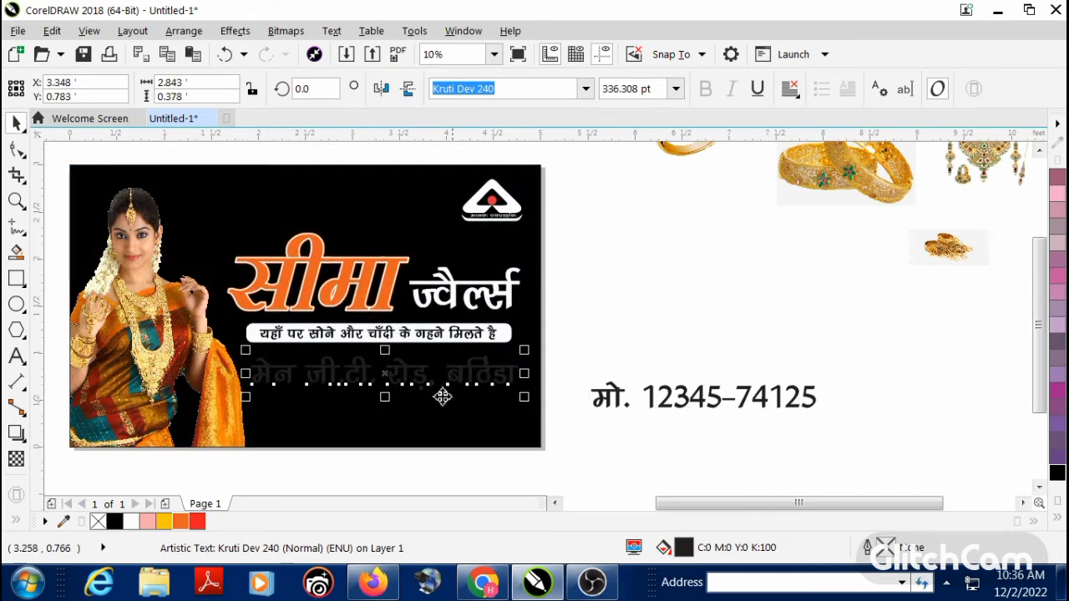
drag(524, 398, 497, 393)
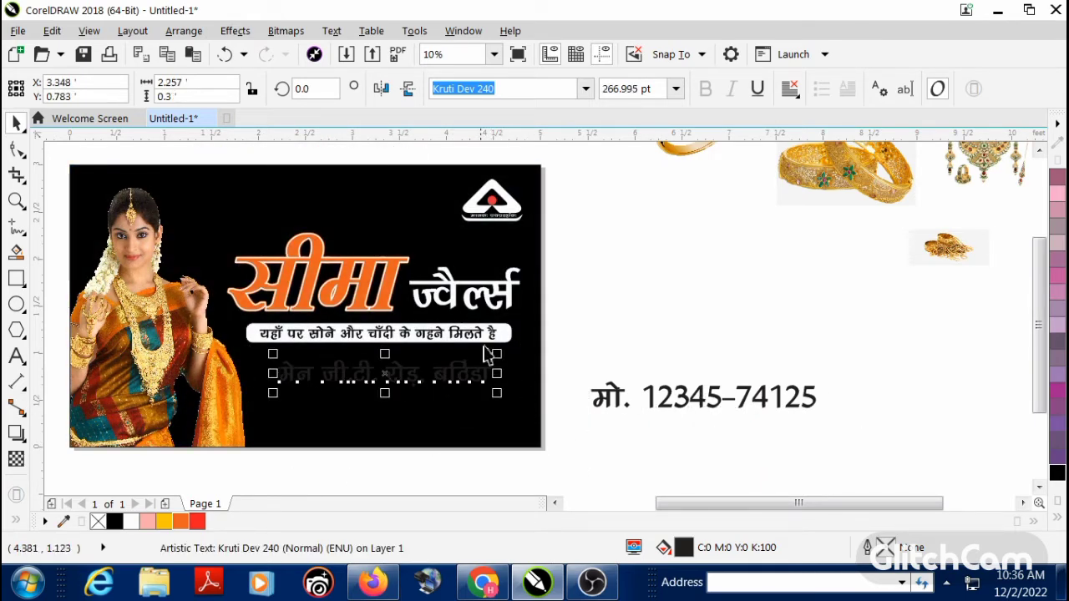
Step: Centre the address line horizontally under the white tagline bar and fill it yellow
shift+click(496, 327)
key(c)
click(545, 337)
click(472, 370)
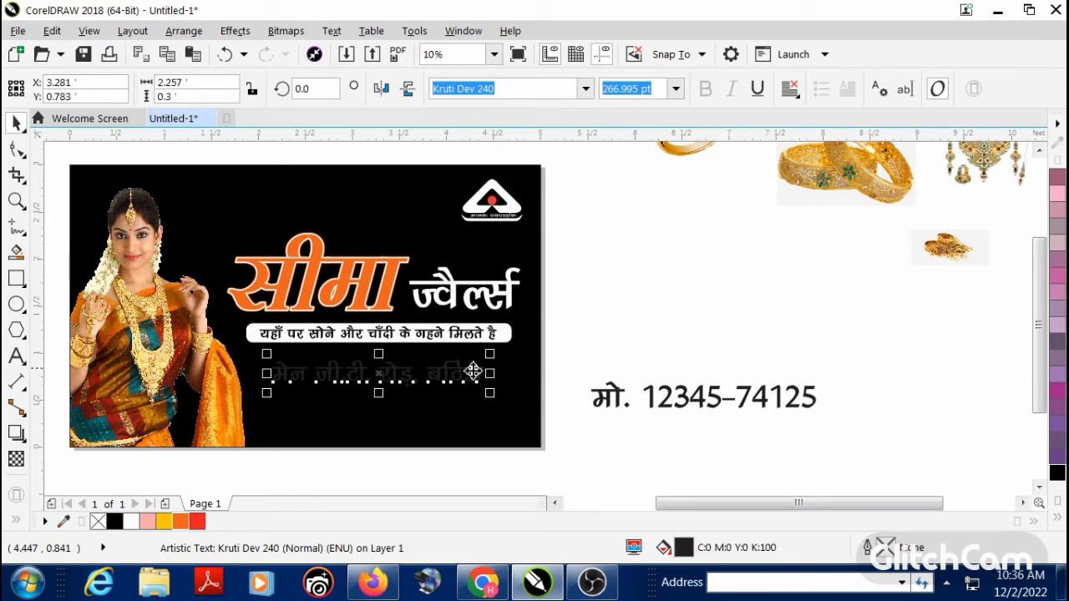
click(1056, 521)
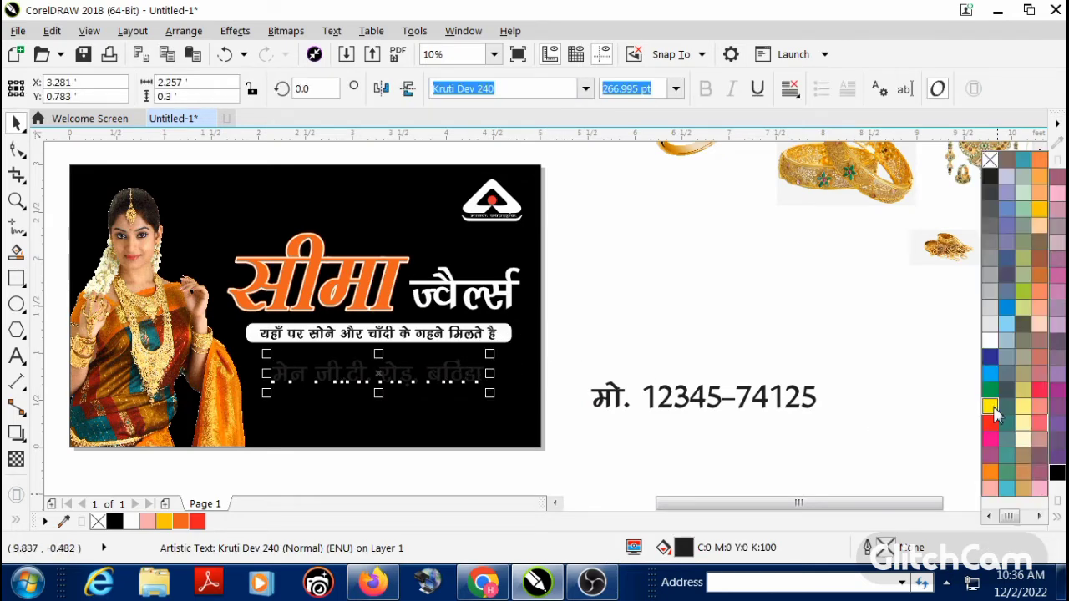
click(989, 406)
key(Escape)
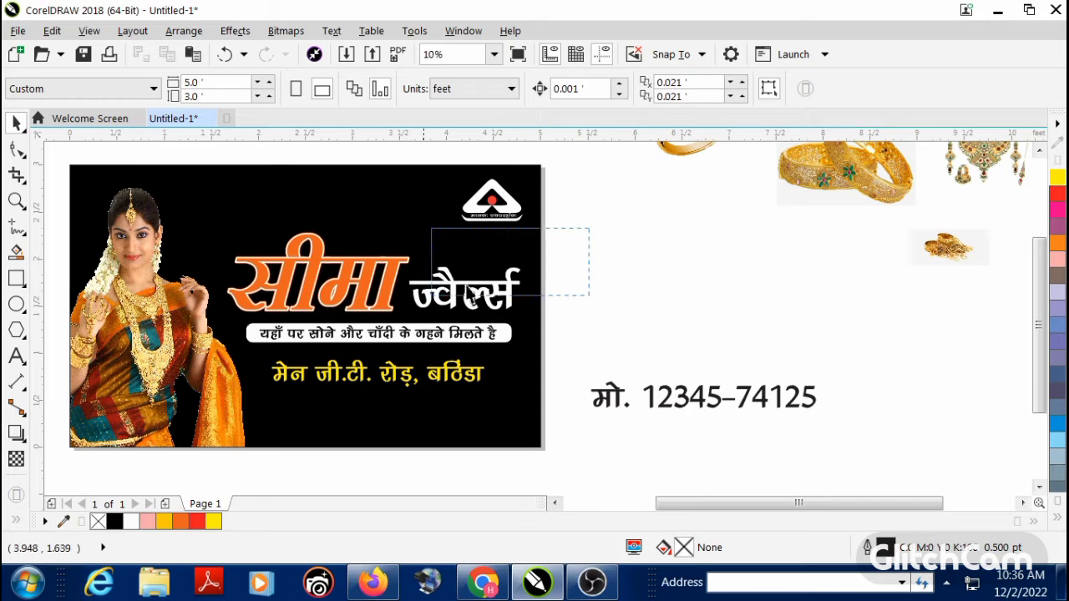
Step: Move the shop name, tagline bar and address line together about 0.2 ft down the banner
drag(470, 294, 224, 404)
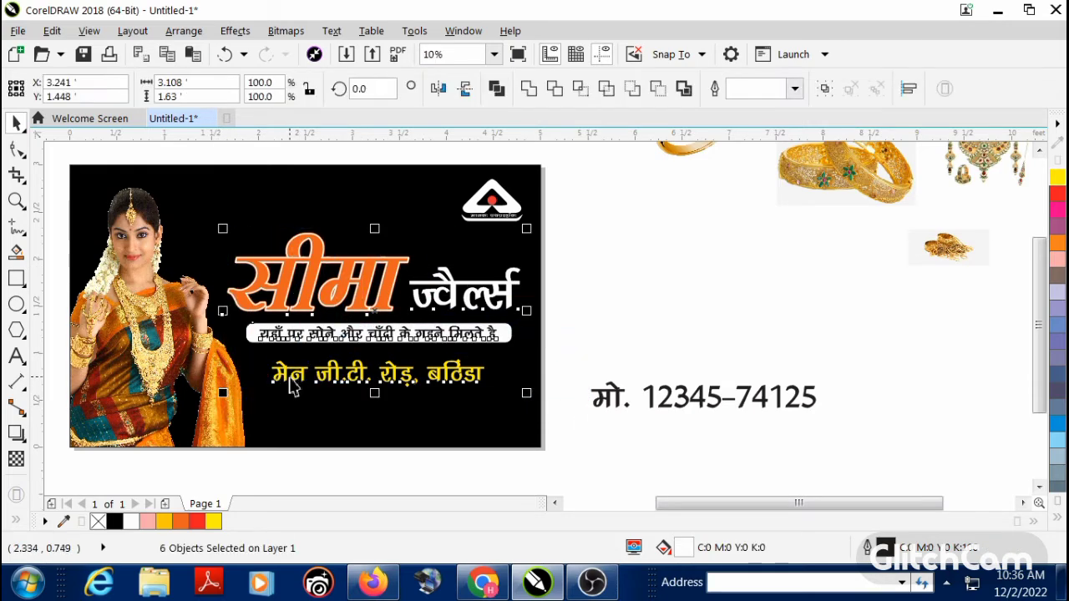
drag(296, 376, 298, 399)
click(594, 267)
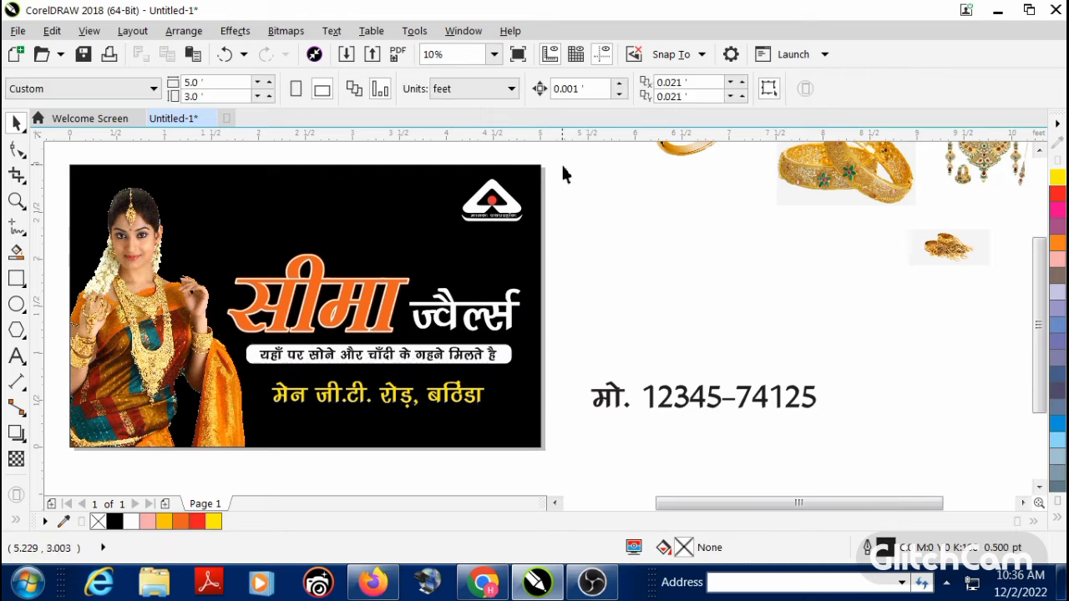
Step: Move the hallmark logo horizontally across the banner's top edge until it sits beside the model's head
click(468, 236)
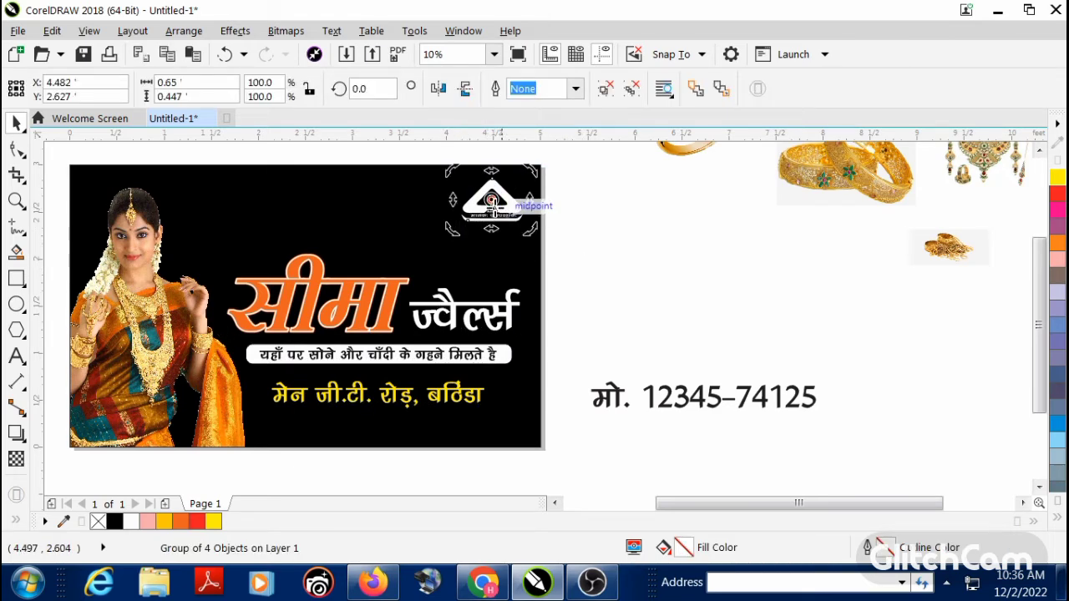
click(572, 186)
click(459, 224)
drag(491, 206, 236, 206)
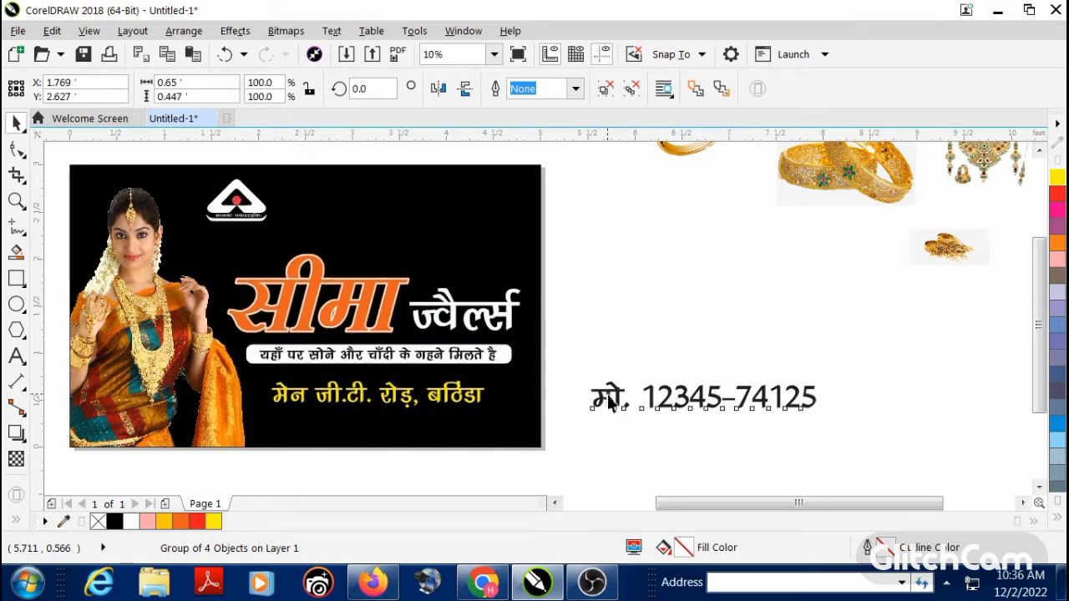
Step: Move the mobile number line into the banner's upper right area beside the logo and fill it white
drag(609, 403, 324, 209)
click(1057, 521)
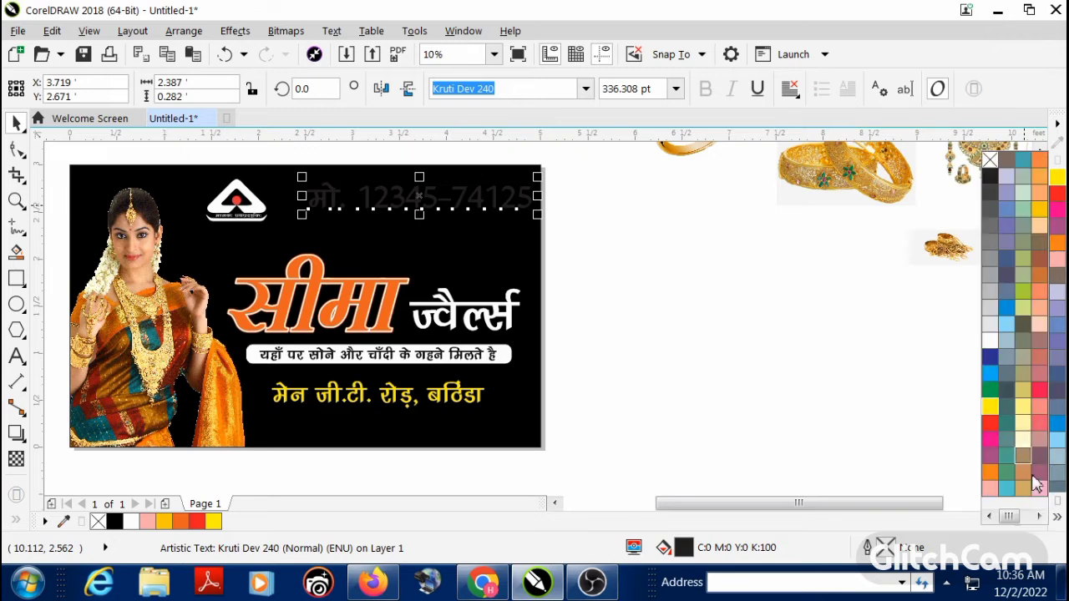
click(990, 341)
click(874, 351)
scroll(456, 329, down, 1)
scroll(457, 266, up, 2)
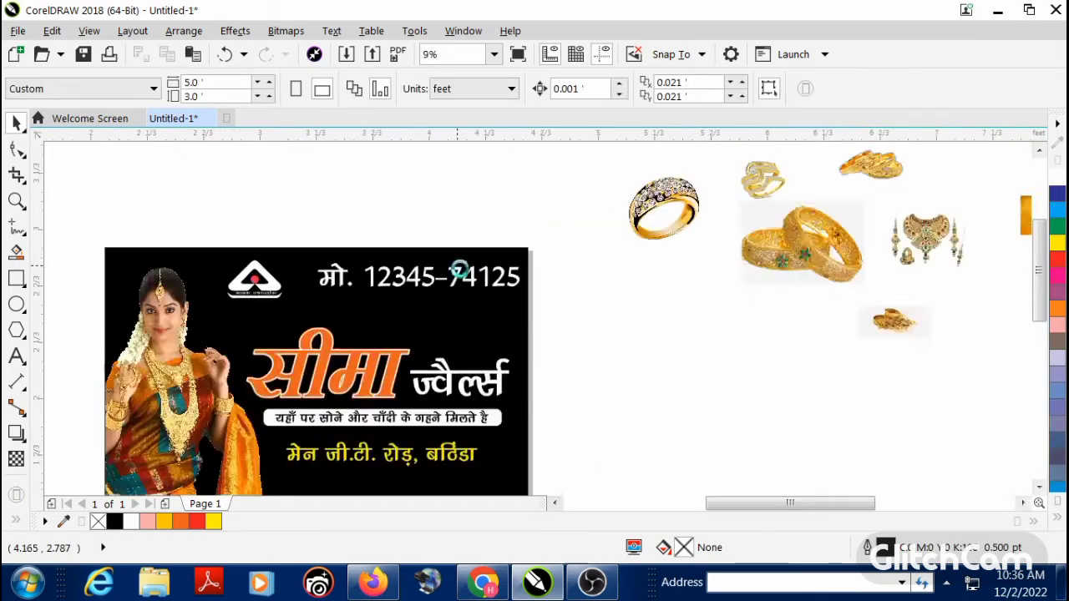
Step: Scale the mobile number line down to about 1.75 ft wide and align its right edge with the shop name's second word
click(409, 292)
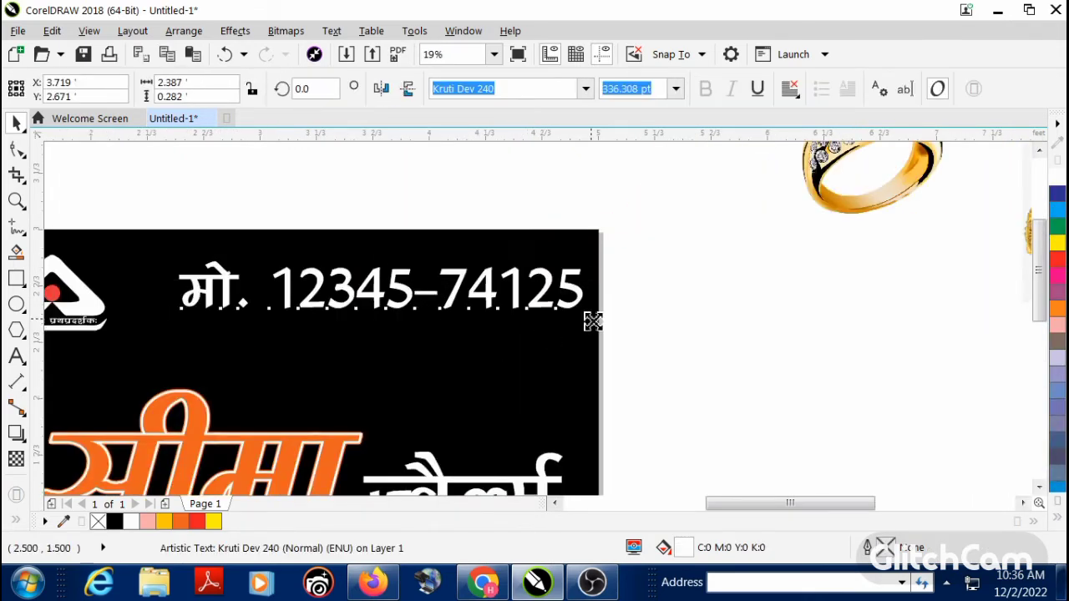
drag(592, 321, 539, 326)
shift+click(510, 483)
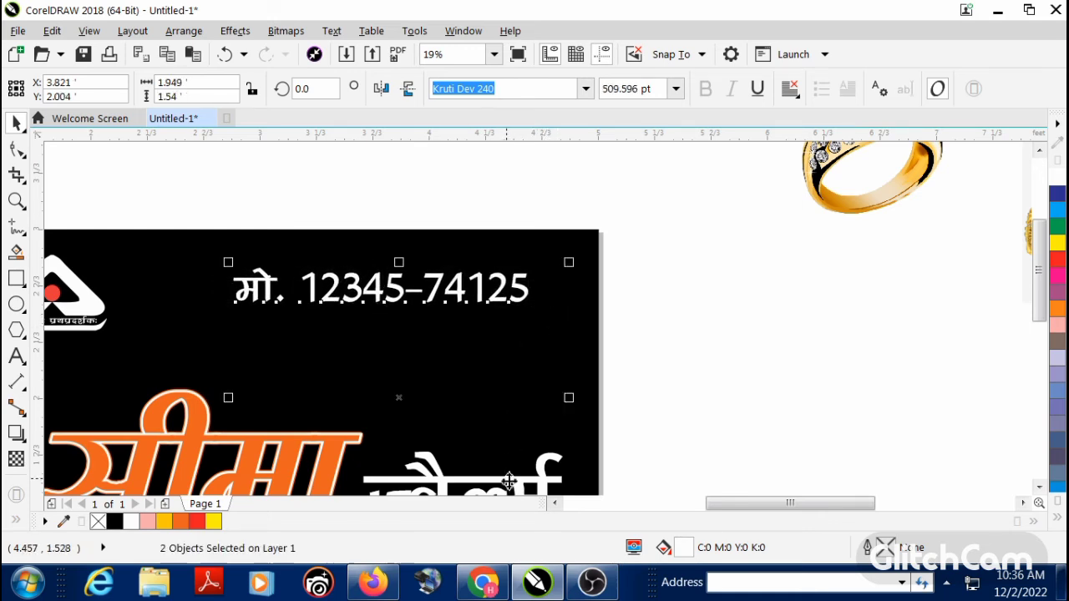
key(r)
click(666, 410)
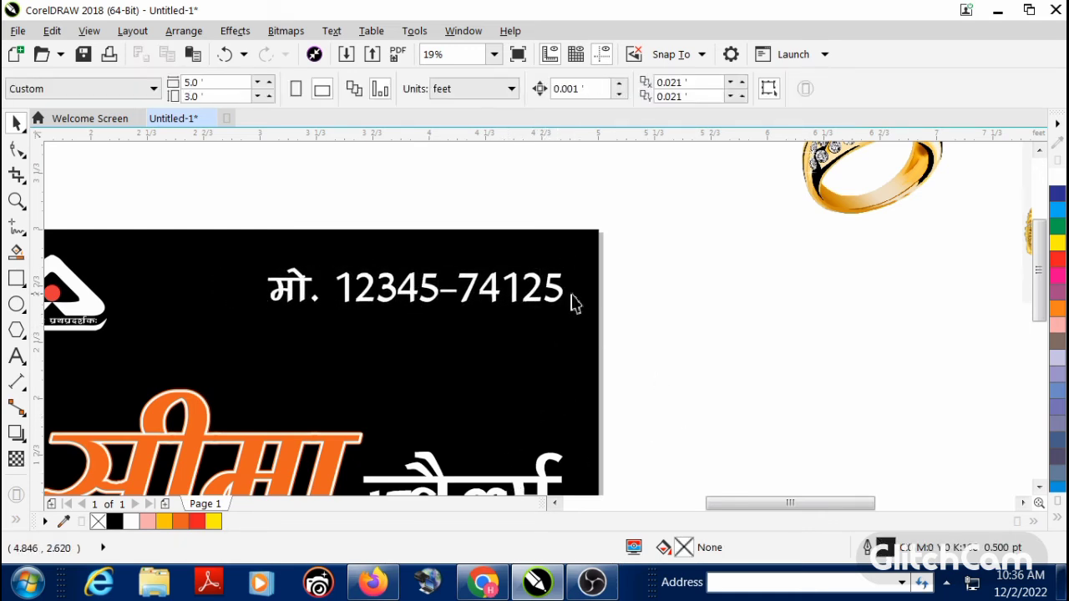
Step: Move the mobile number line slightly up towards the banner's top edge
click(562, 299)
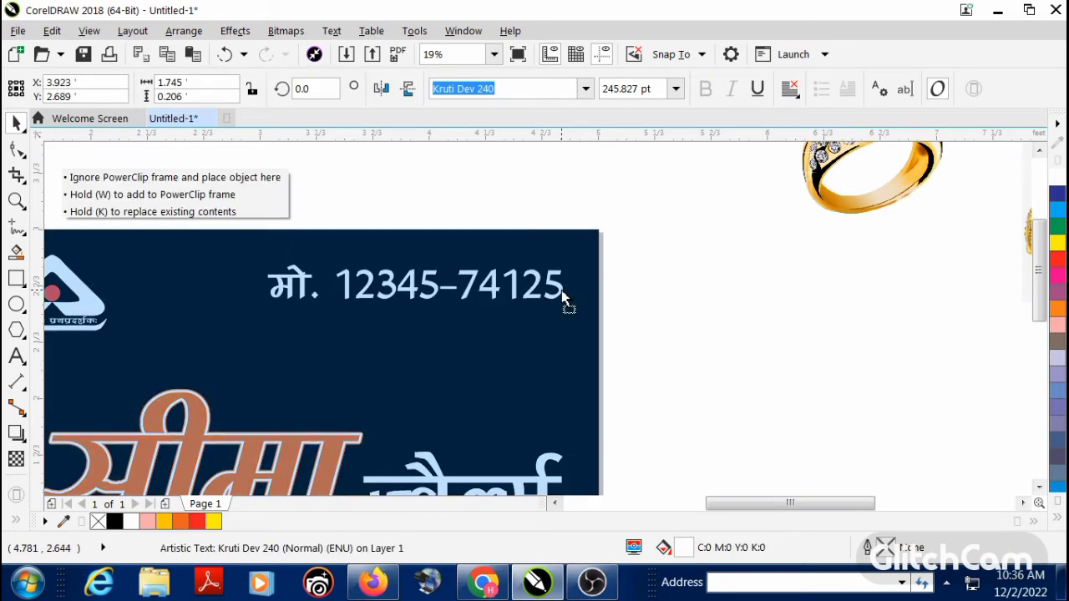
click(671, 317)
key(F4)
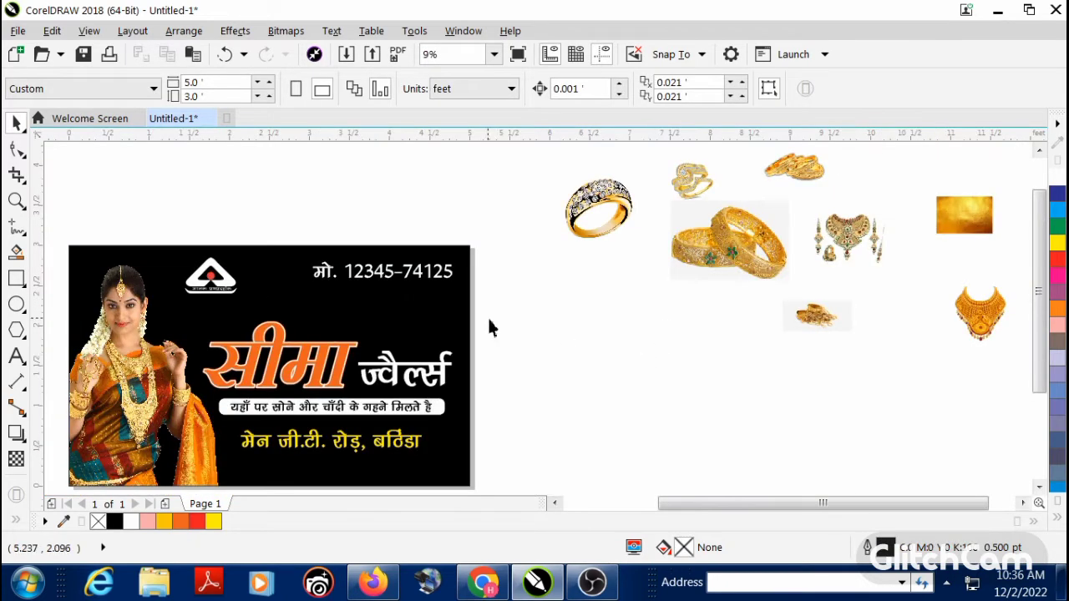
scroll(488, 328, down, 2)
scroll(584, 301, up, 3)
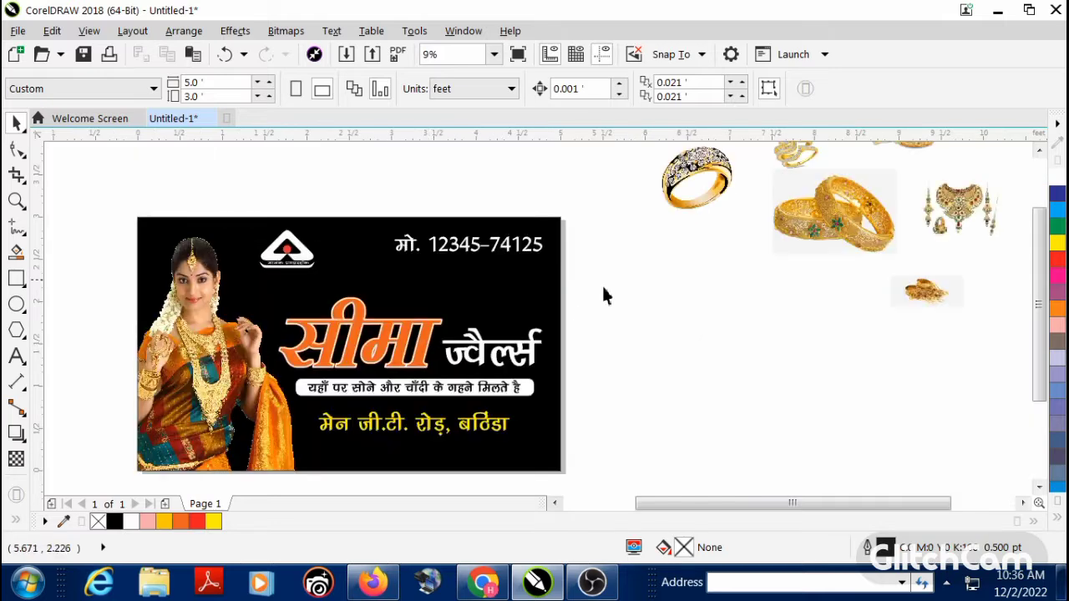
Step: Move the shop name, tagline bar and address line together slightly closer to the banner's bottom edge
drag(434, 373, 291, 458)
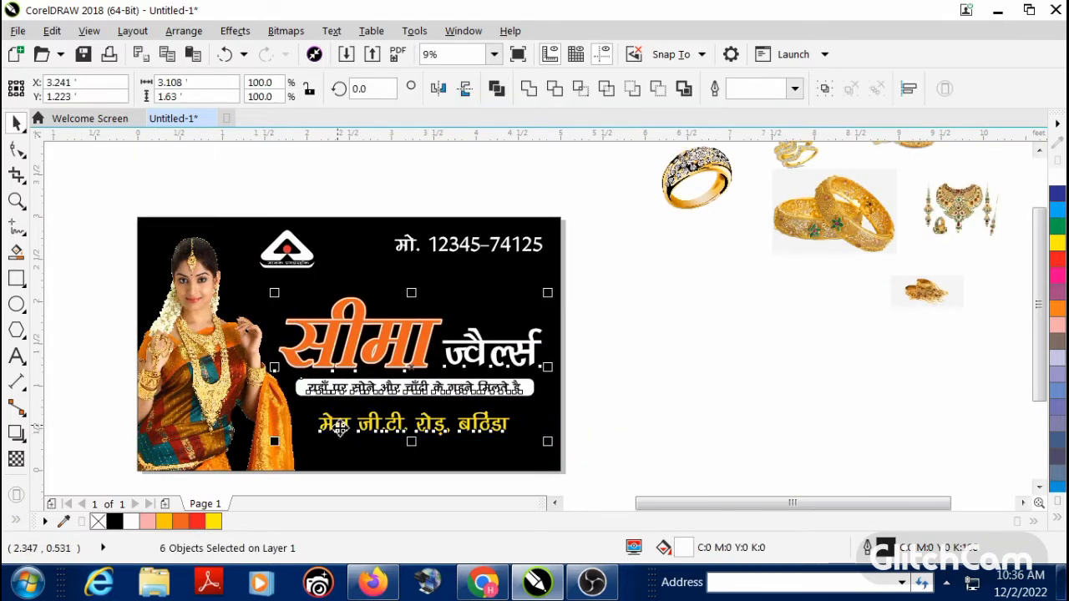
drag(338, 428, 341, 443)
click(715, 357)
scroll(433, 357, down, 1)
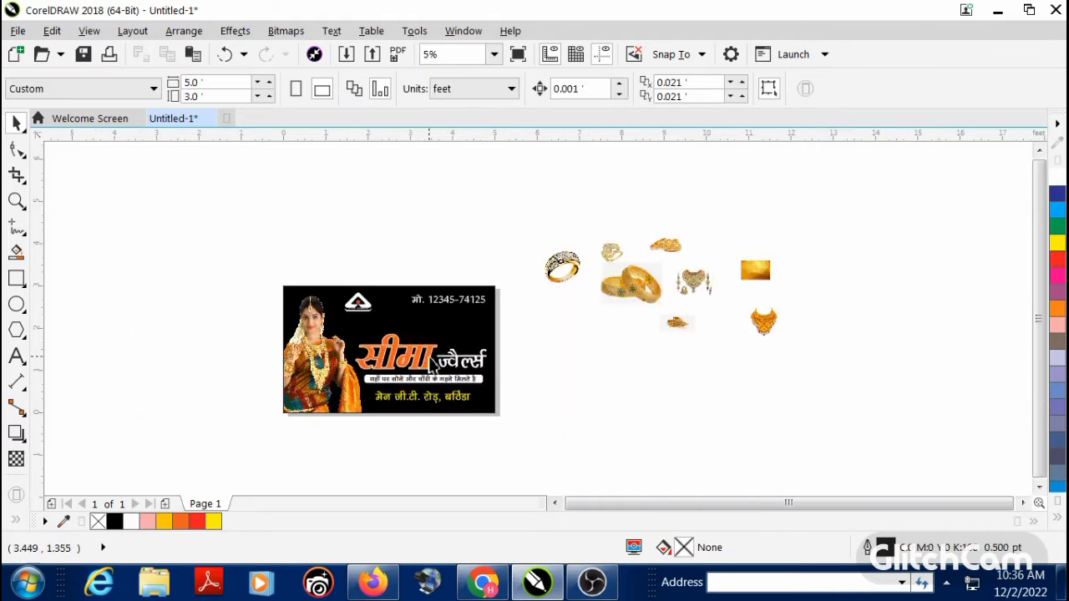
Step: Place the two ring images side by side between the mobile number and shop name, enlarging the twisted gold ring to about 0.69 ft wide
scroll(503, 289, up, 1)
drag(639, 255, 426, 398)
drag(756, 281, 744, 330)
drag(721, 215, 317, 354)
scroll(337, 367, up, 2)
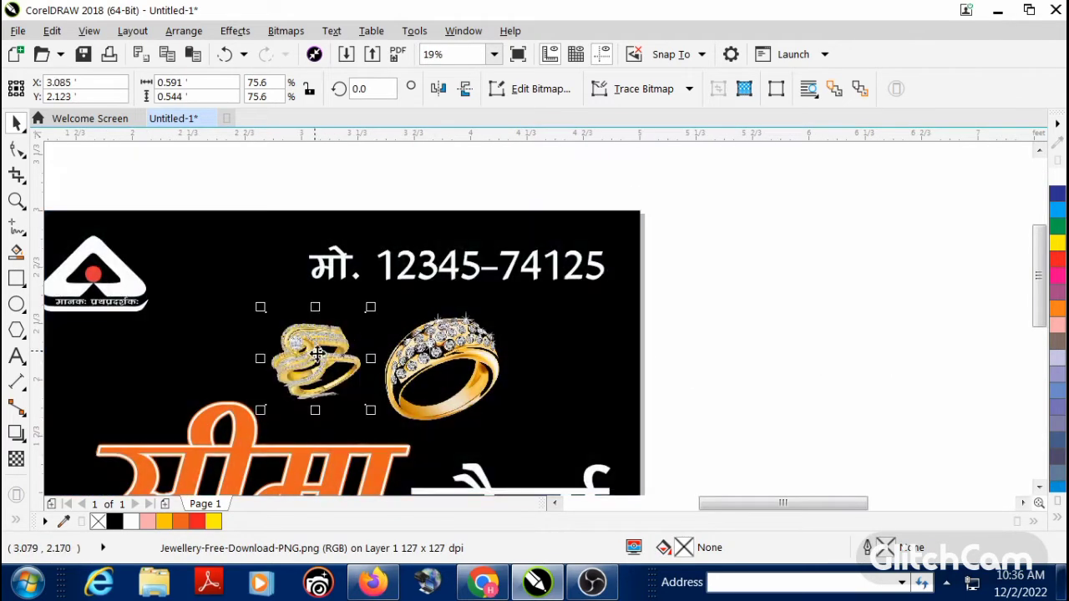
drag(372, 417, 380, 429)
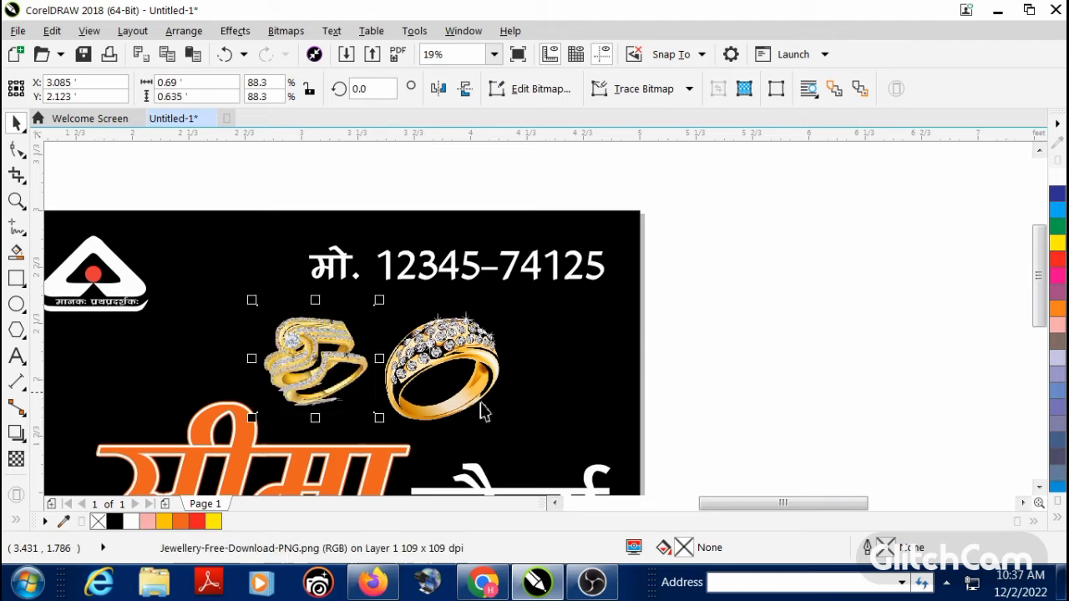
Step: Move the gold bangle set without a background onto the banner, beside the diamond ring and above the shop name's second word
click(481, 278)
scroll(479, 276, down, 2)
scroll(760, 274, up, 2)
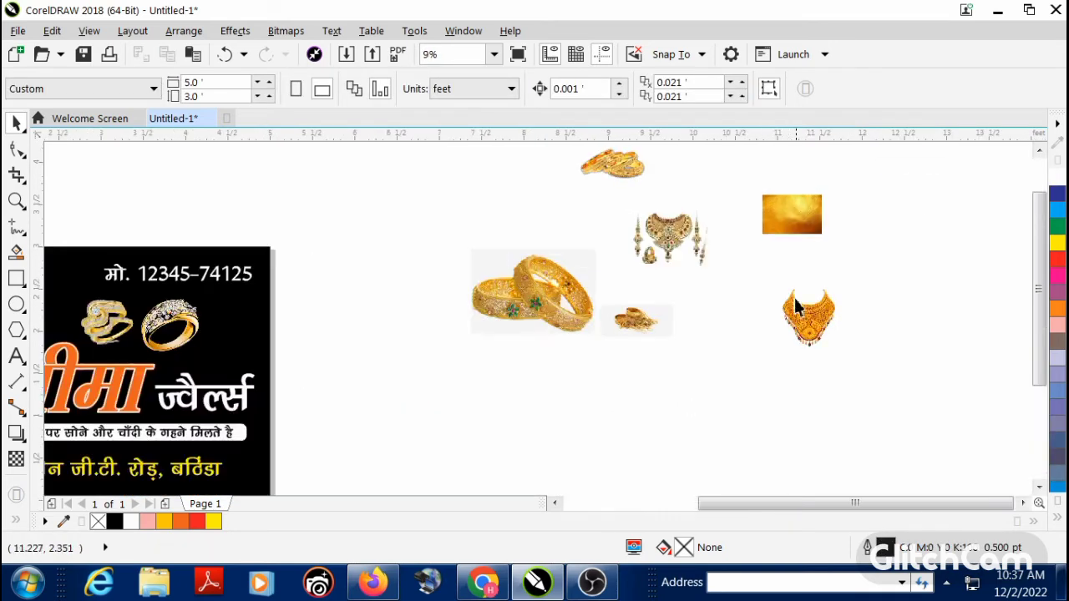
drag(610, 172, 260, 352)
scroll(230, 353, up, 4)
click(751, 350)
scroll(751, 350, down, 2)
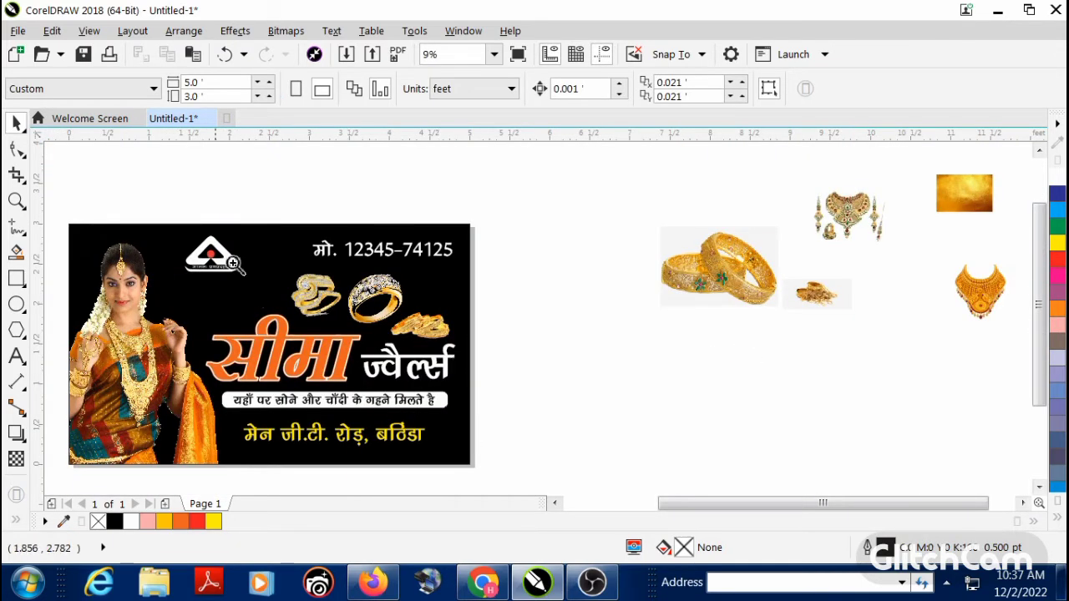
Step: Scale down both ring images, the diamond ring to about 0.57 ft wide, and cluster them with the bangles above the shop name
scroll(520, 412, up, 2)
drag(603, 310, 344, 318)
drag(407, 359, 394, 349)
drag(365, 311, 515, 326)
click(594, 320)
drag(660, 359, 643, 351)
drag(602, 305, 573, 285)
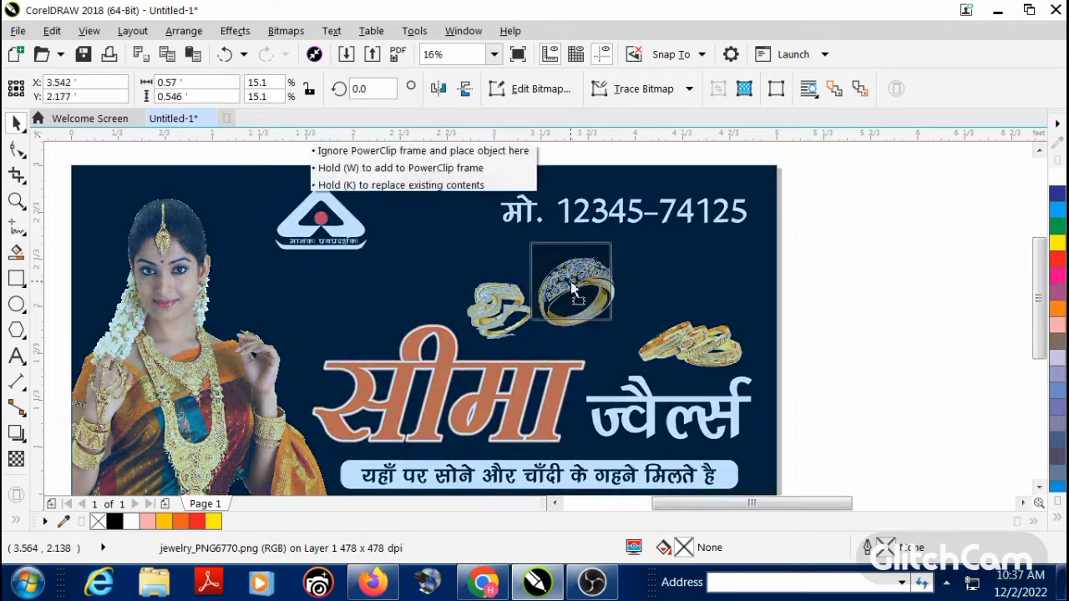
drag(683, 354, 635, 331)
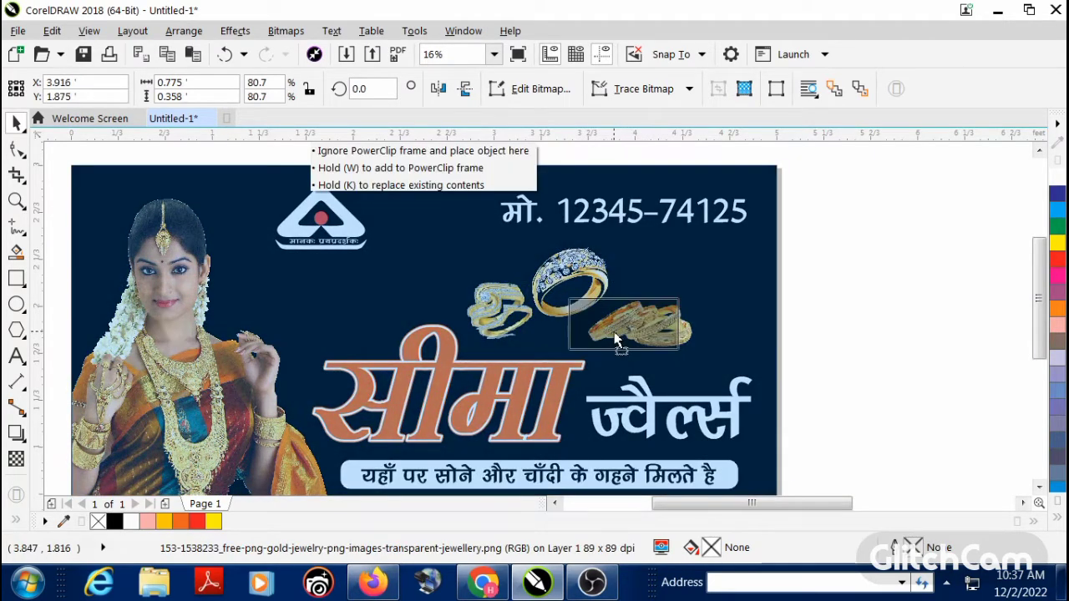
click(827, 353)
Step: Select the two rings and the bangles together, enlarge the cluster slightly and shift it a little towards the banner's right edge
scroll(324, 288, down, 1)
drag(420, 273, 596, 354)
scroll(394, 300, down, 1)
drag(693, 266, 381, 368)
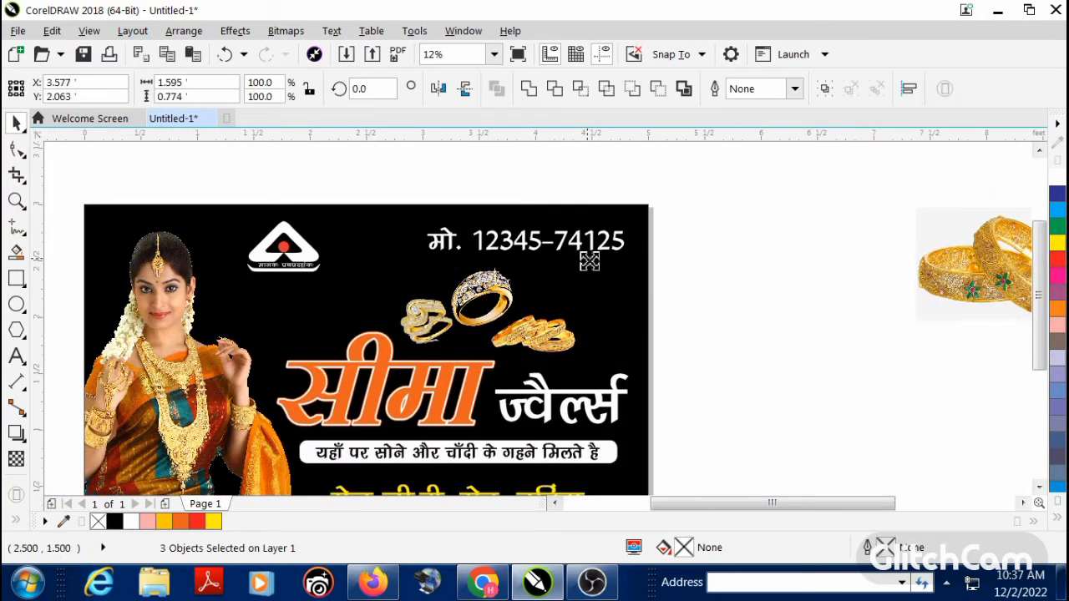
drag(590, 262, 588, 258)
drag(589, 360, 584, 351)
click(683, 338)
scroll(673, 340, down, 1)
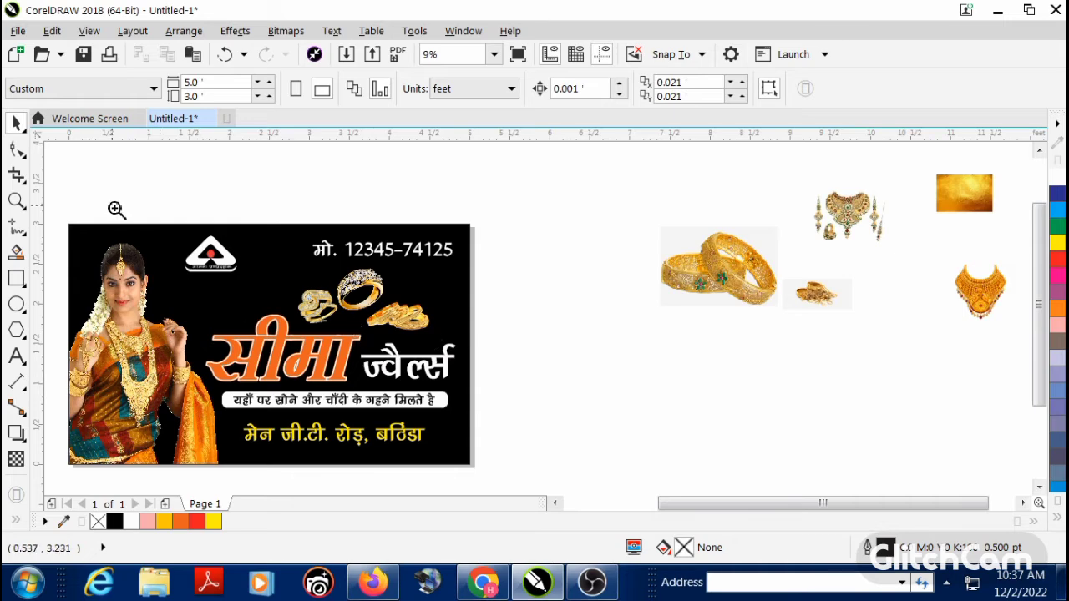
Step: Delete all unused jewellery and gold texture images lying outside the banner
drag(113, 207, 638, 466)
scroll(453, 337, down, 2)
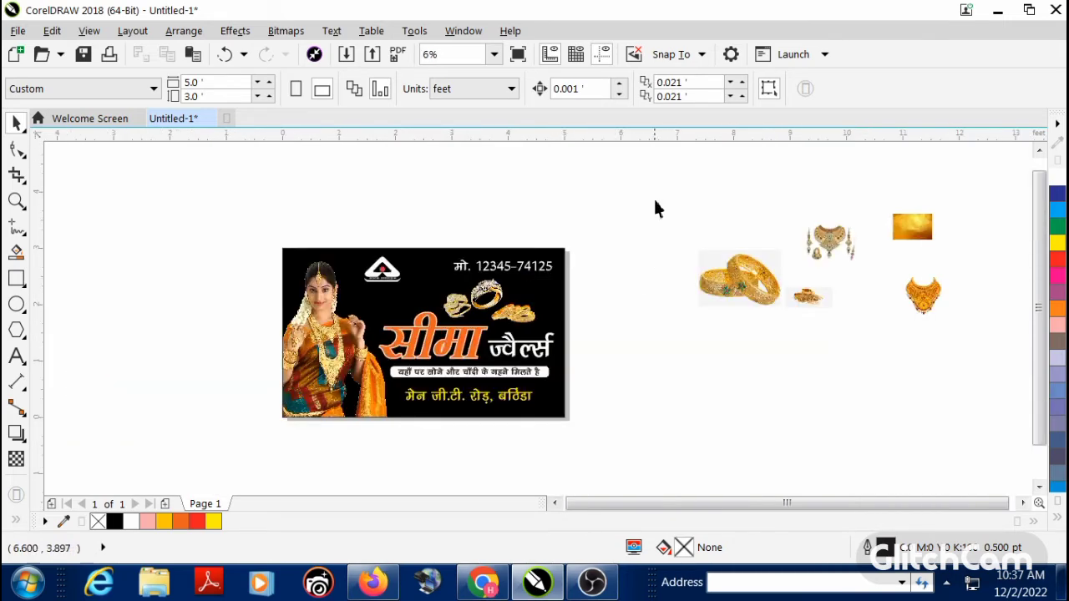
key(Delete)
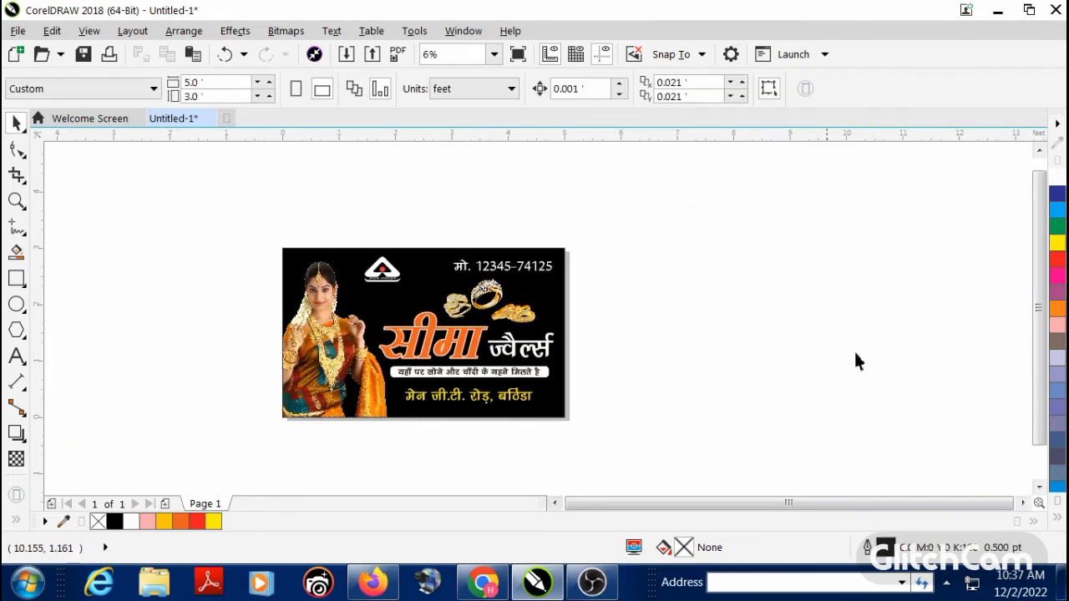
drag(261, 239, 690, 449)
Step: Switch to Firefox and search Google Images for "black vector background"
click(373, 582)
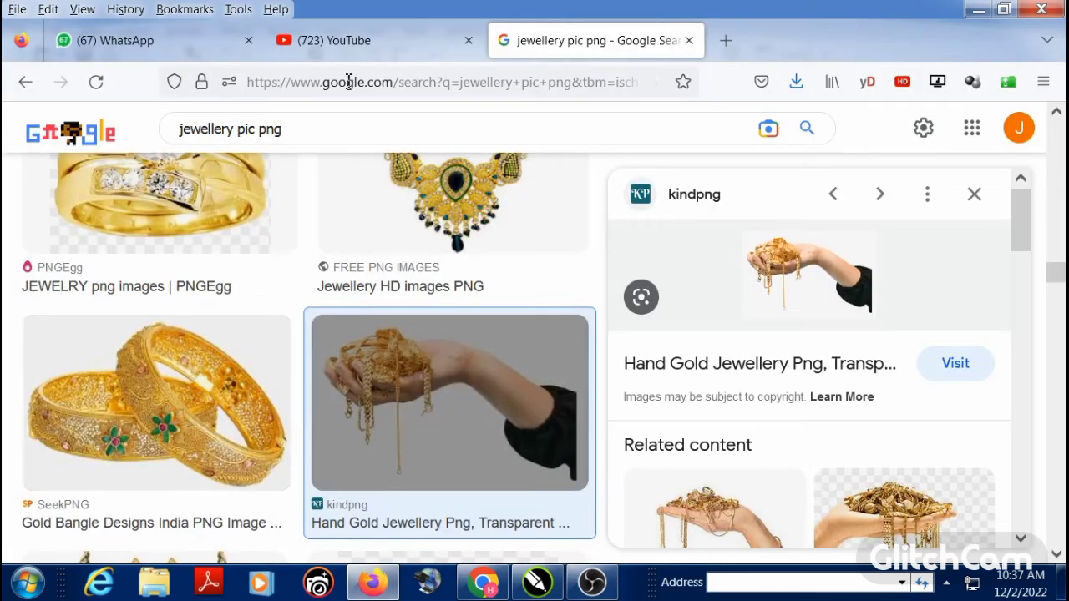
drag(291, 131, 150, 132)
text(bl)
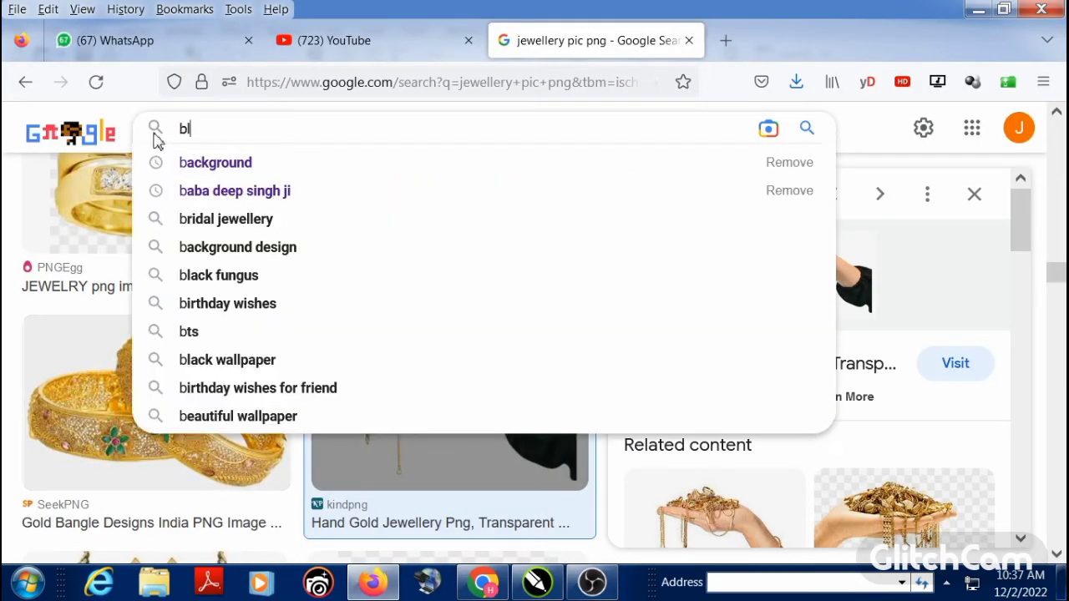
text(ack vec)
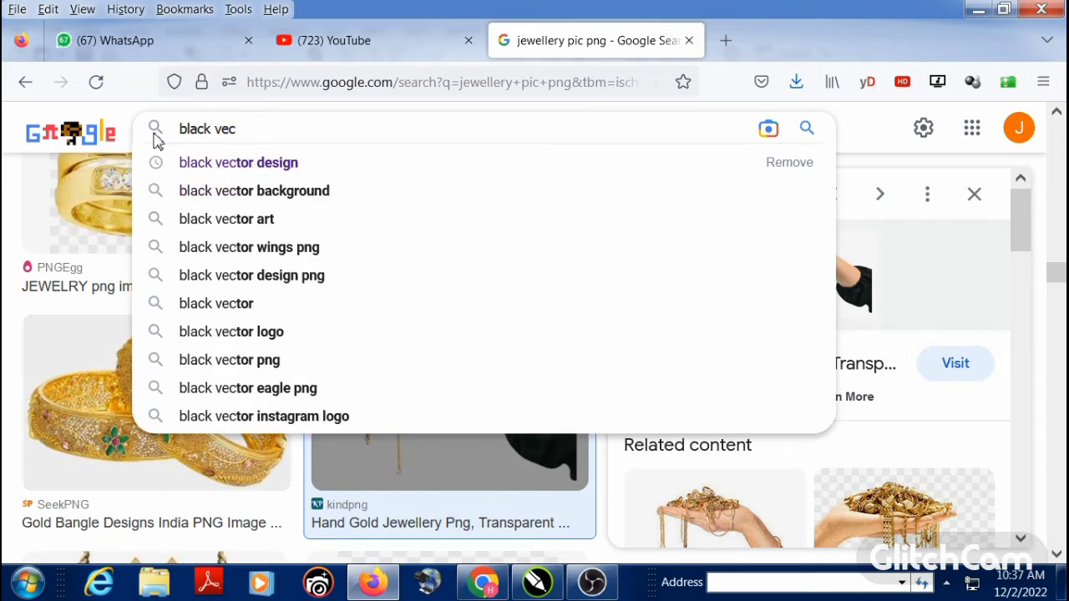
click(192, 193)
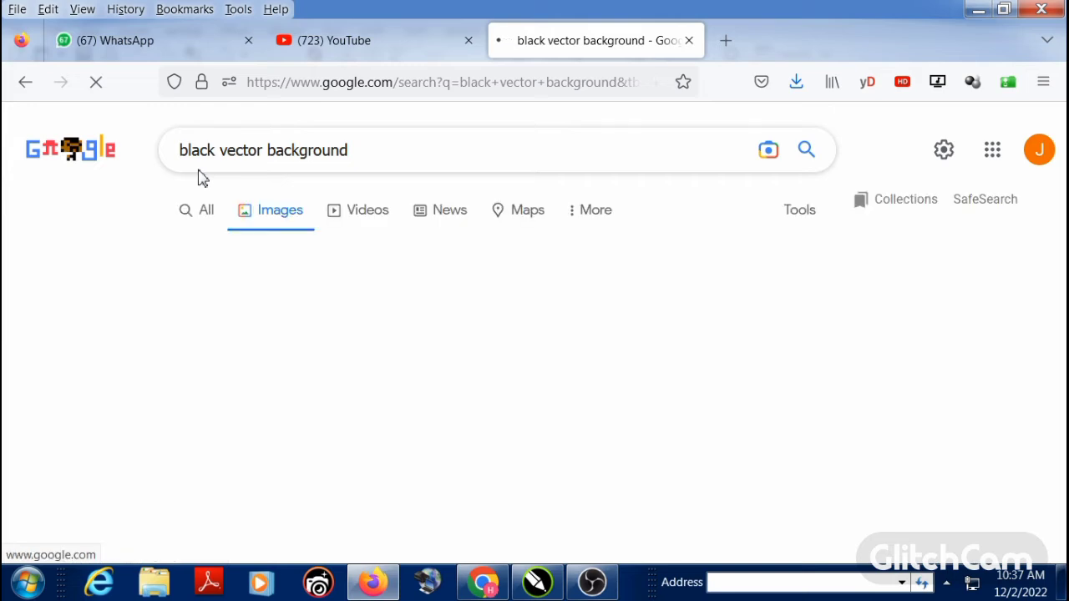
Step: Look through the black vector background image results for a suitable banner background
scroll(415, 371, down, 1)
scroll(415, 371, down, 3)
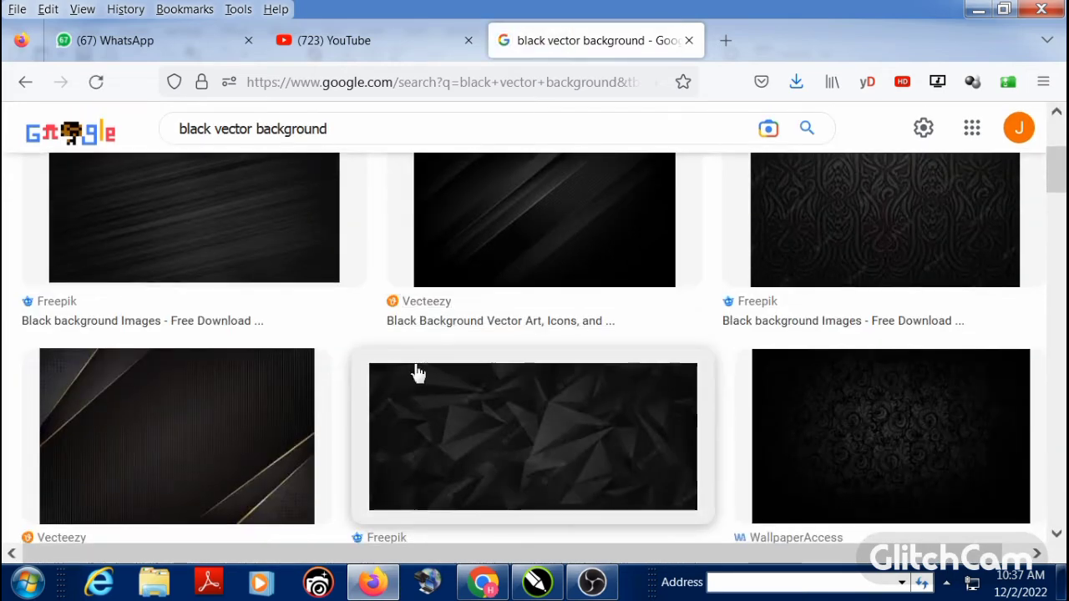
scroll(793, 414, down, 3)
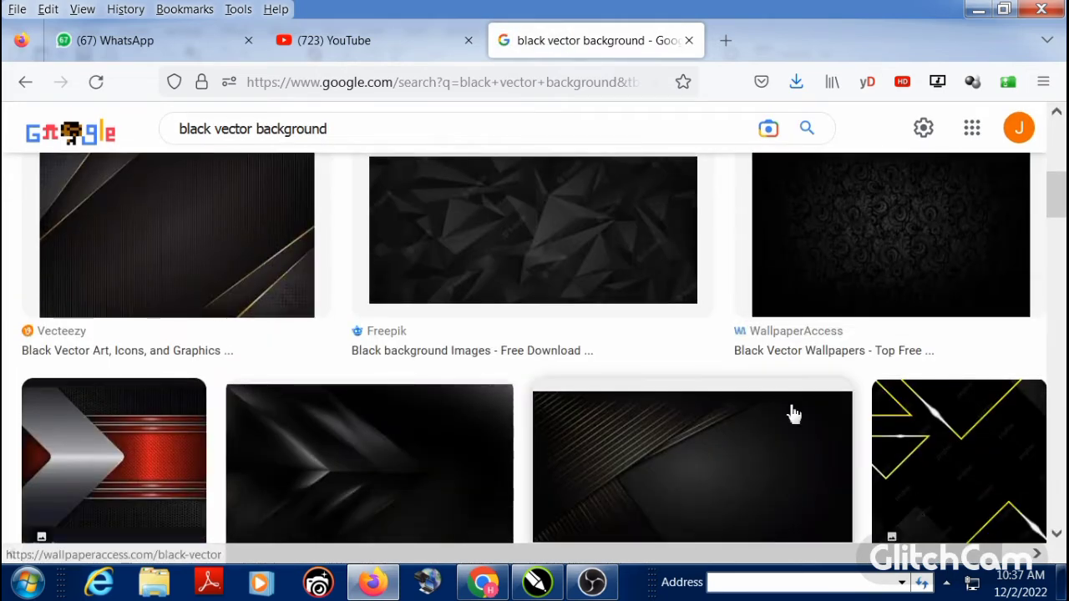
scroll(789, 415, down, 3)
scroll(786, 415, down, 3)
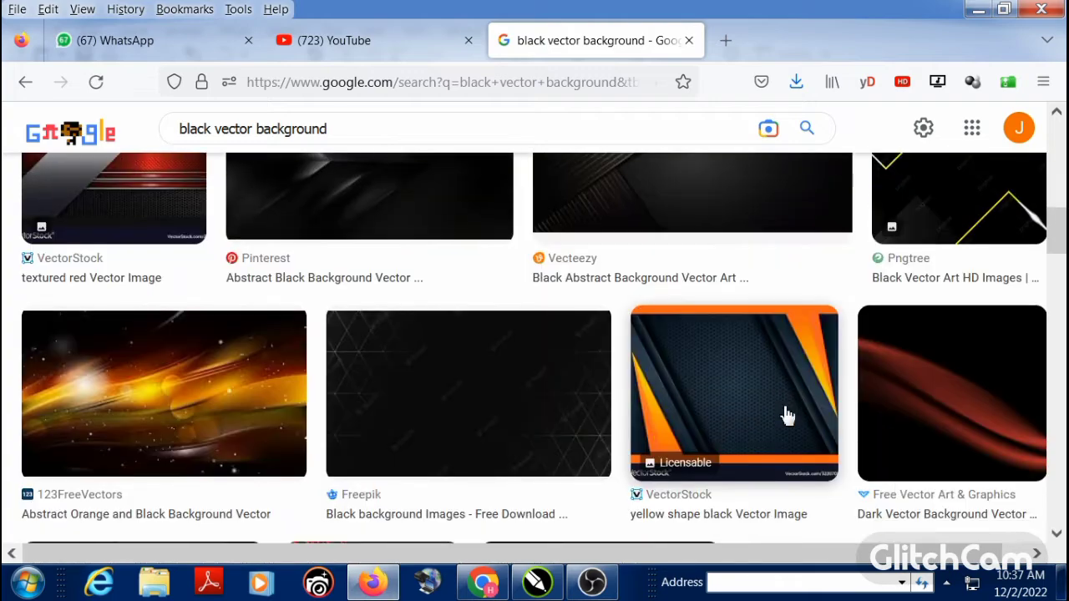
scroll(785, 418, down, 3)
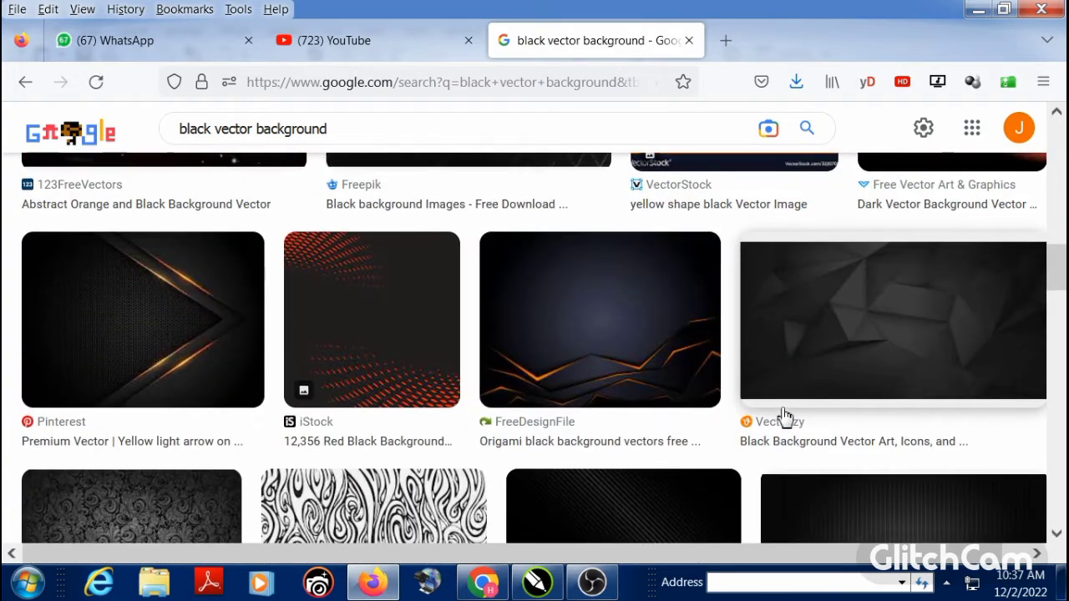
scroll(785, 418, down, 3)
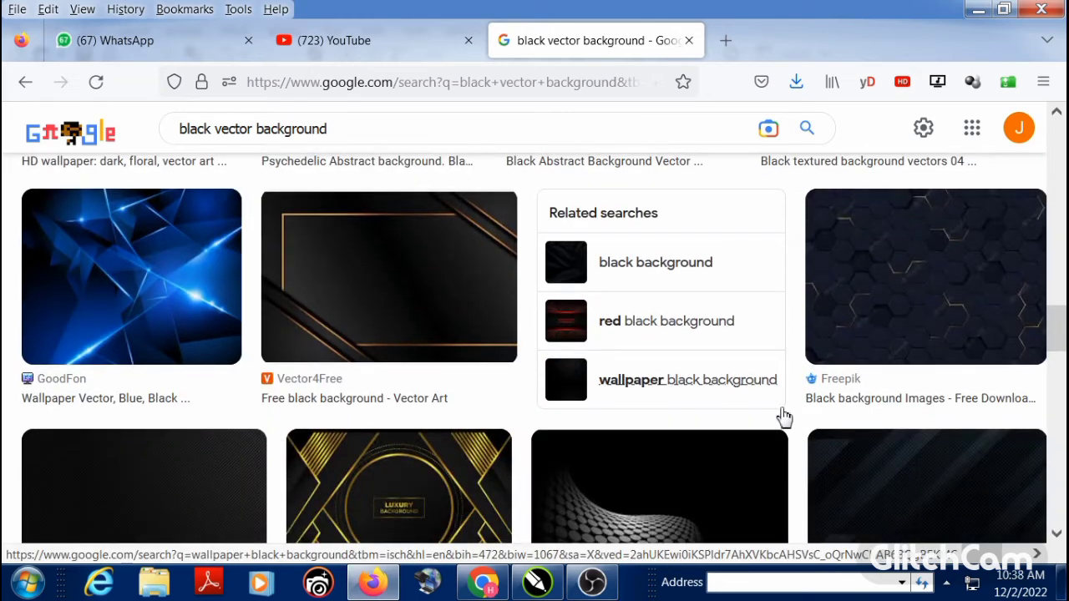
scroll(783, 415, down, 1)
scroll(781, 413, up, 1)
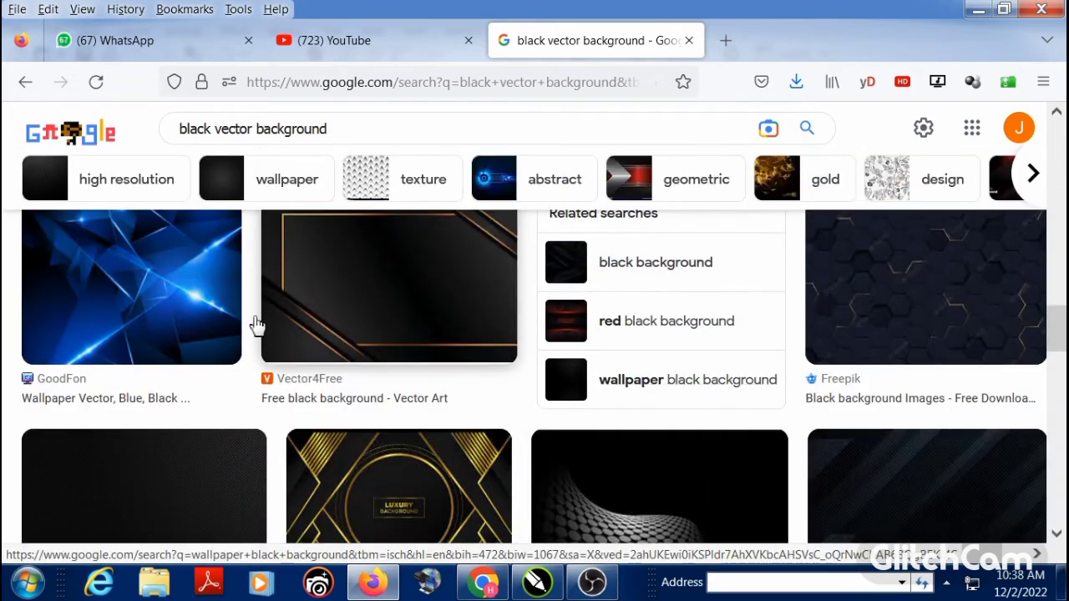
Step: Open the blue and black abstract wallpaper result from GoodFon and save its image to the computer
click(172, 303)
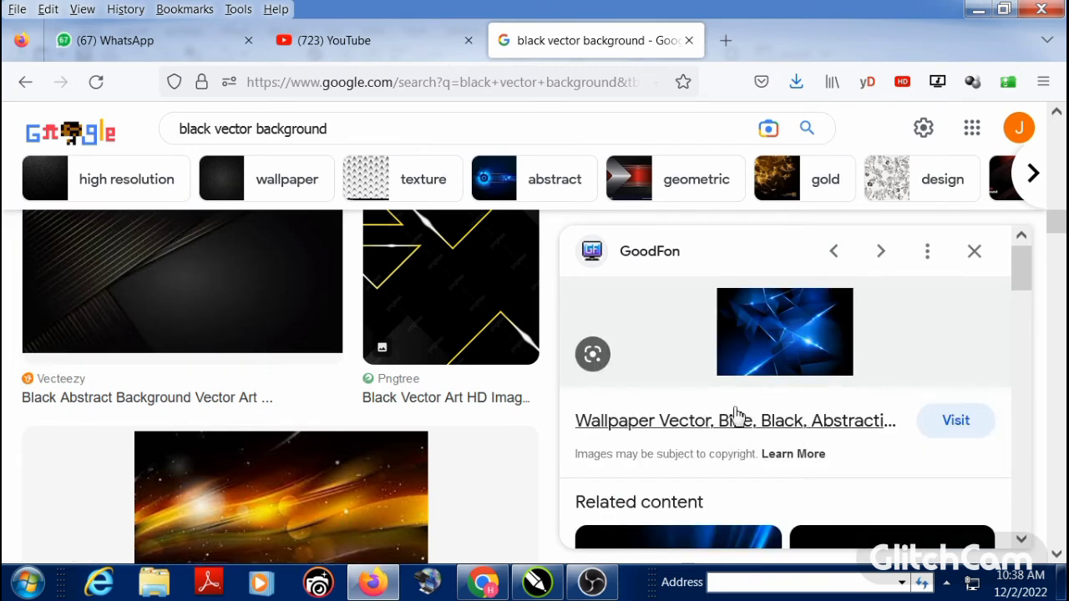
right_click(771, 349)
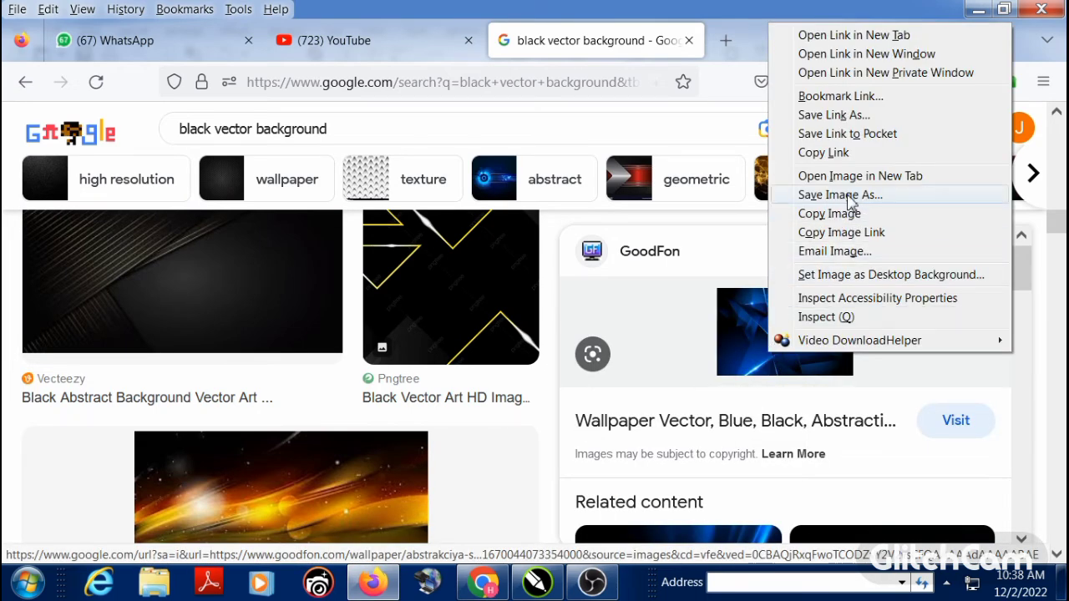
click(839, 194)
click(715, 534)
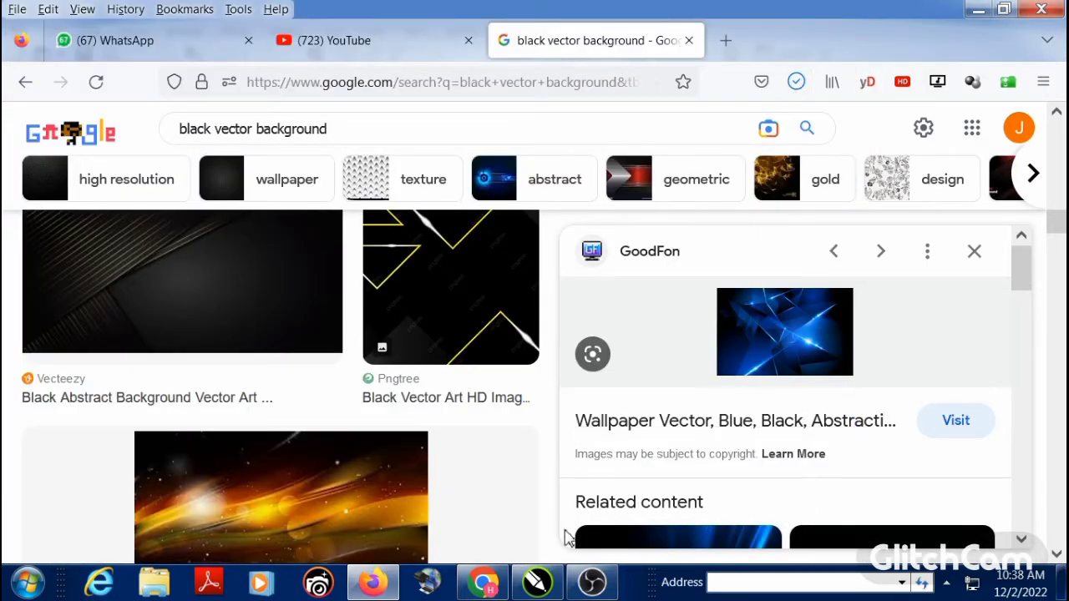
Step: Switch to CorelDRAW, import abstrakciya-svechenie-vektor, scale it to about 2.55 ft wide and place it beside the banner
click(537, 582)
right_click(754, 291)
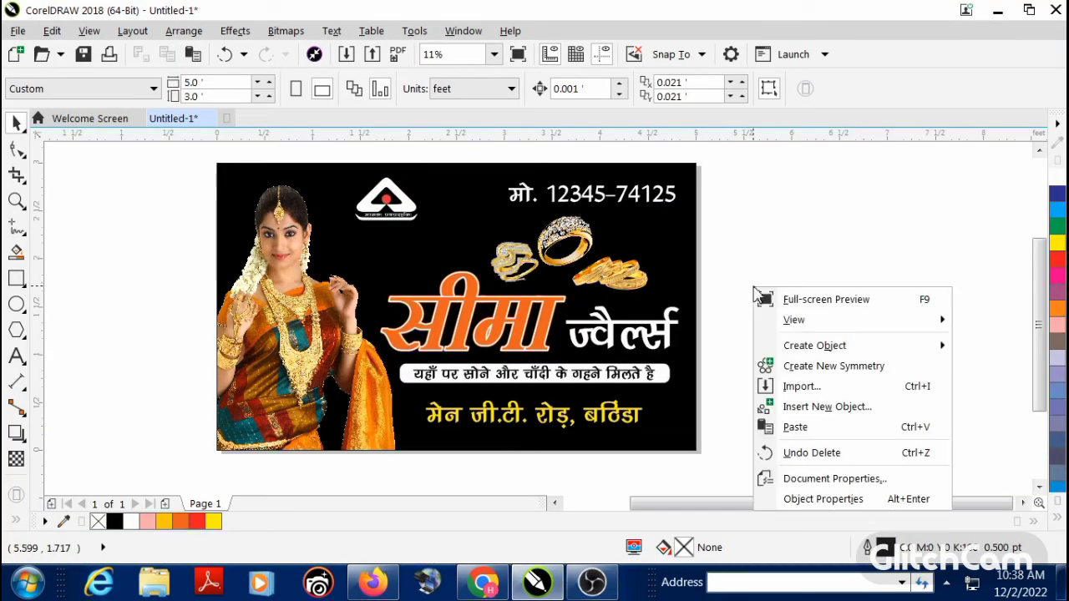
click(797, 385)
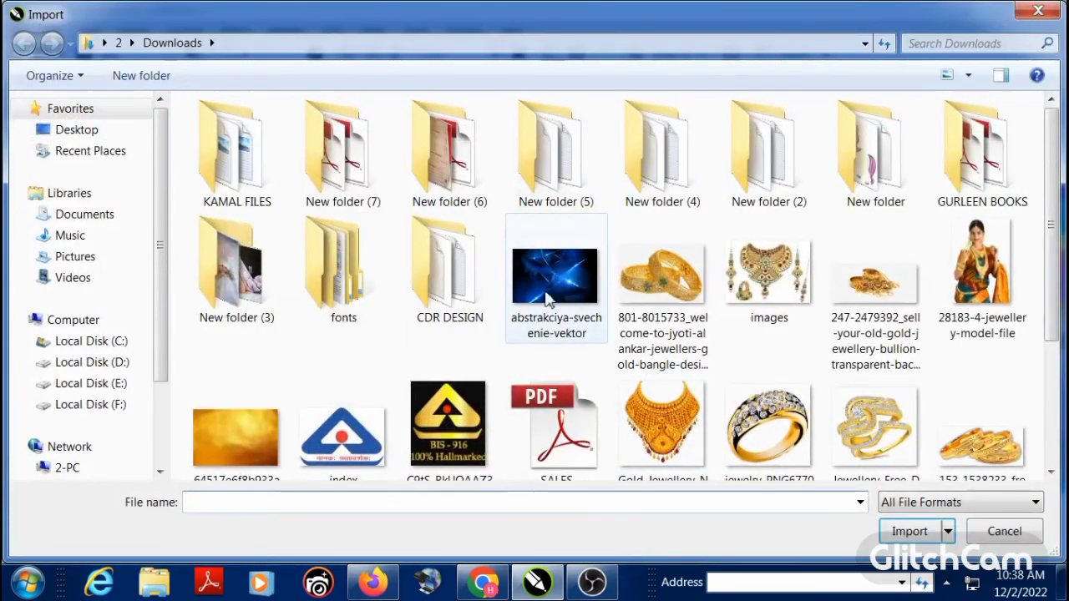
click(547, 284)
double_click(545, 282)
click(540, 277)
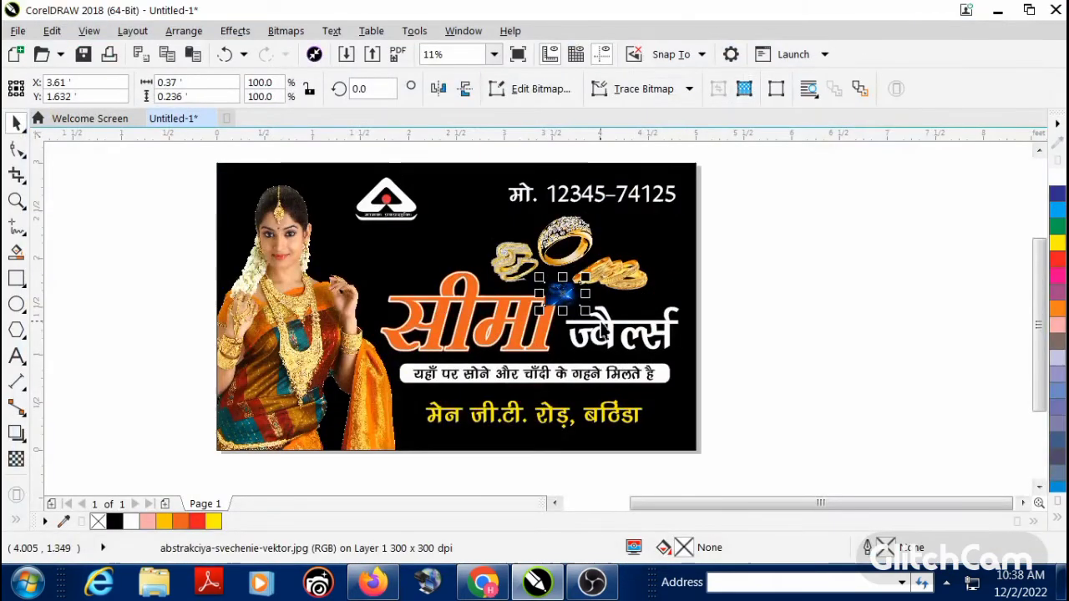
drag(586, 311, 856, 358)
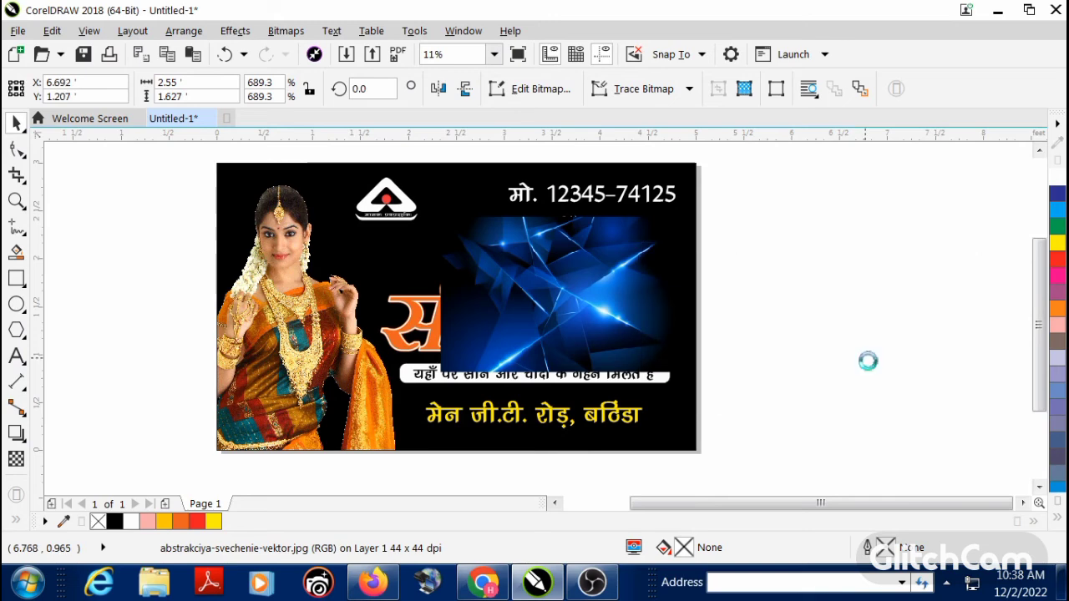
Step: PowerClip the blue abstract image inside the black banner rectangle
click(270, 32)
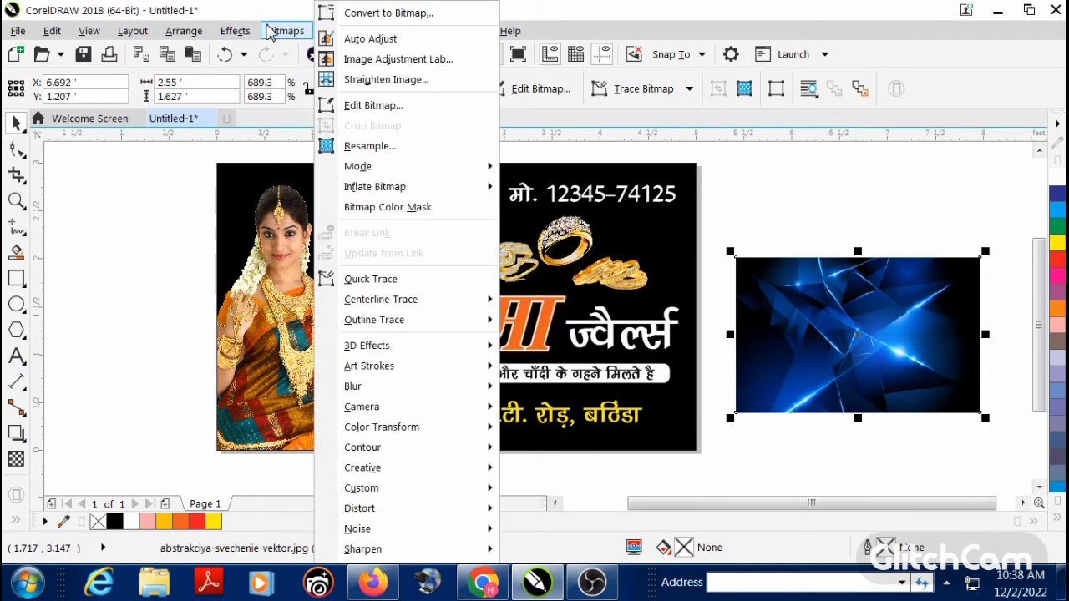
mouse_move(238, 31)
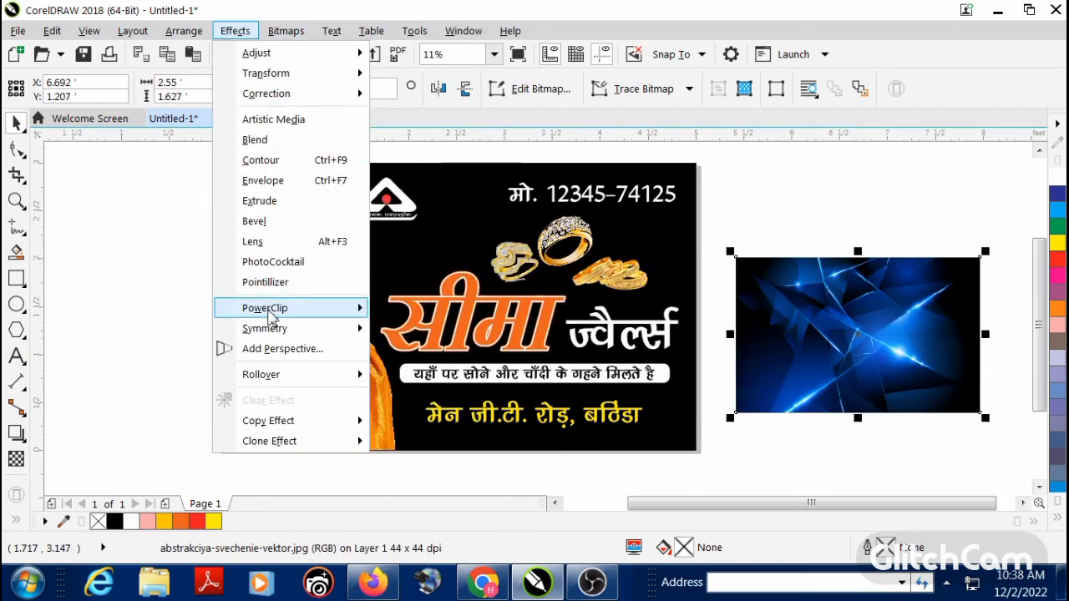
mouse_move(365, 311)
click(426, 310)
click(441, 210)
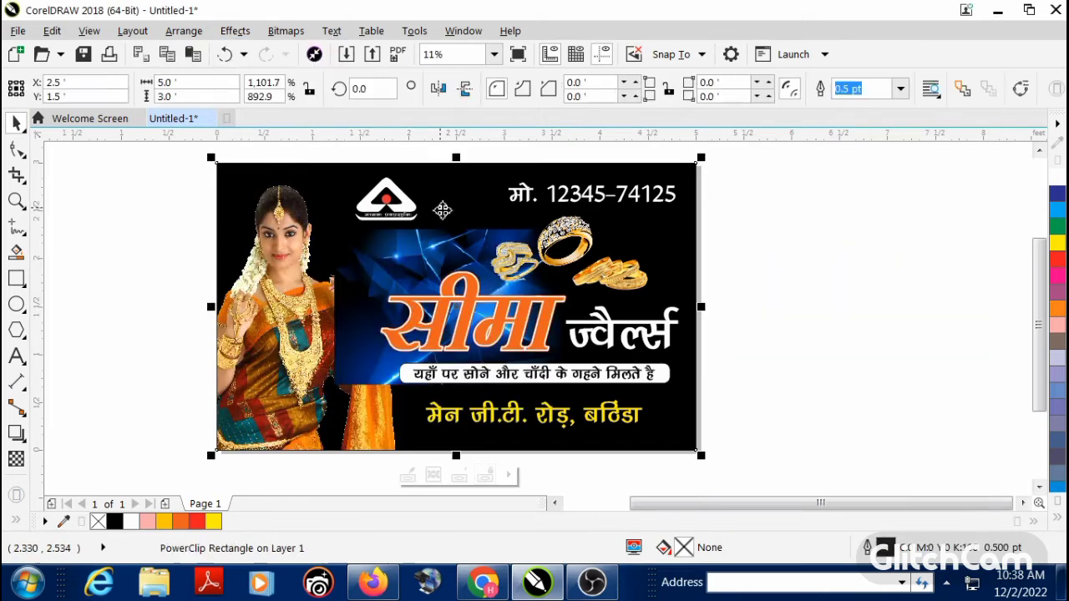
Step: Edit the banner's PowerClip contents and enlarge the blue abstract image to about 5.18 by 3.30 ft so it covers the frame
right_click(442, 211)
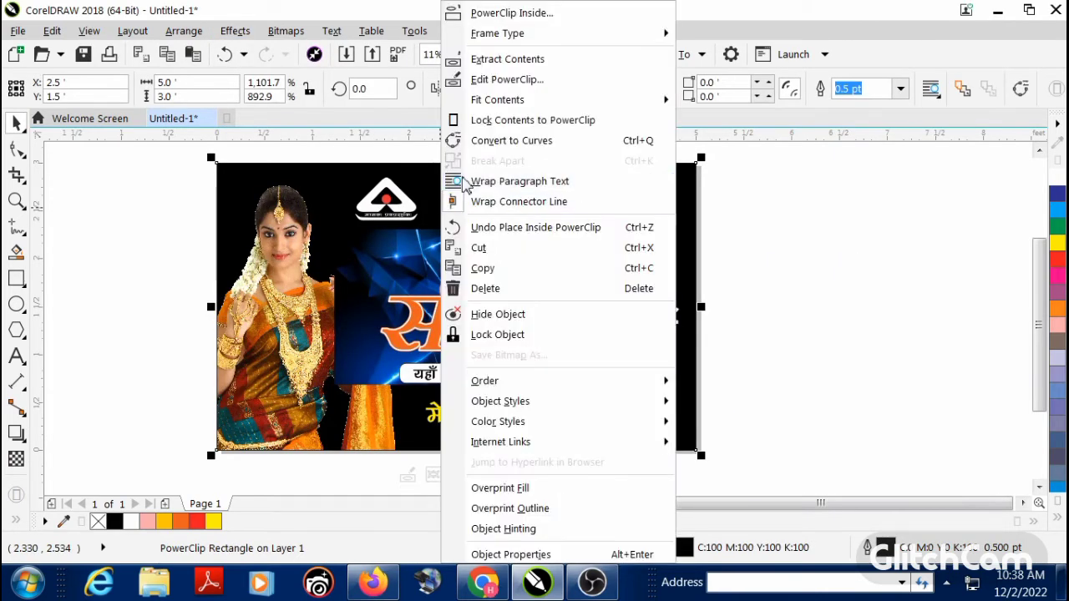
click(487, 82)
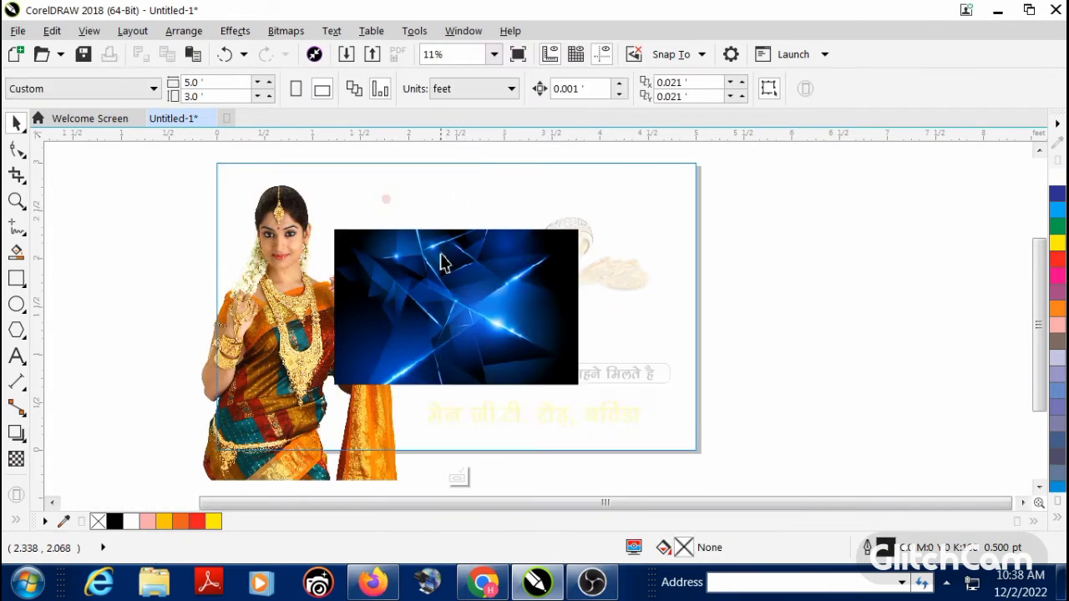
right_click(441, 262)
click(401, 311)
scroll(480, 317, down, 2)
scroll(498, 389, up, 1)
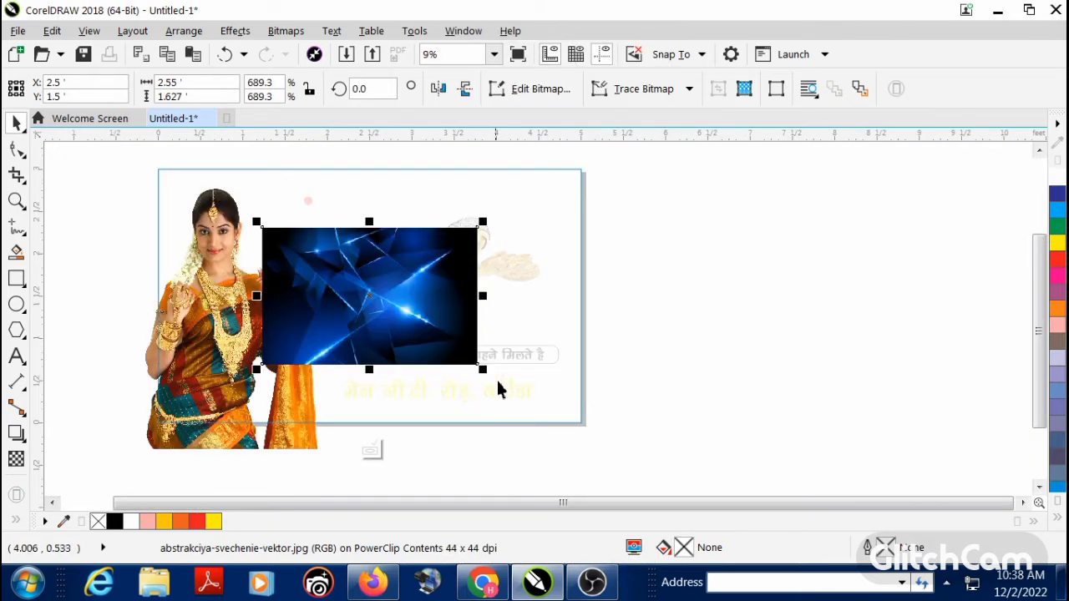
drag(489, 372, 600, 444)
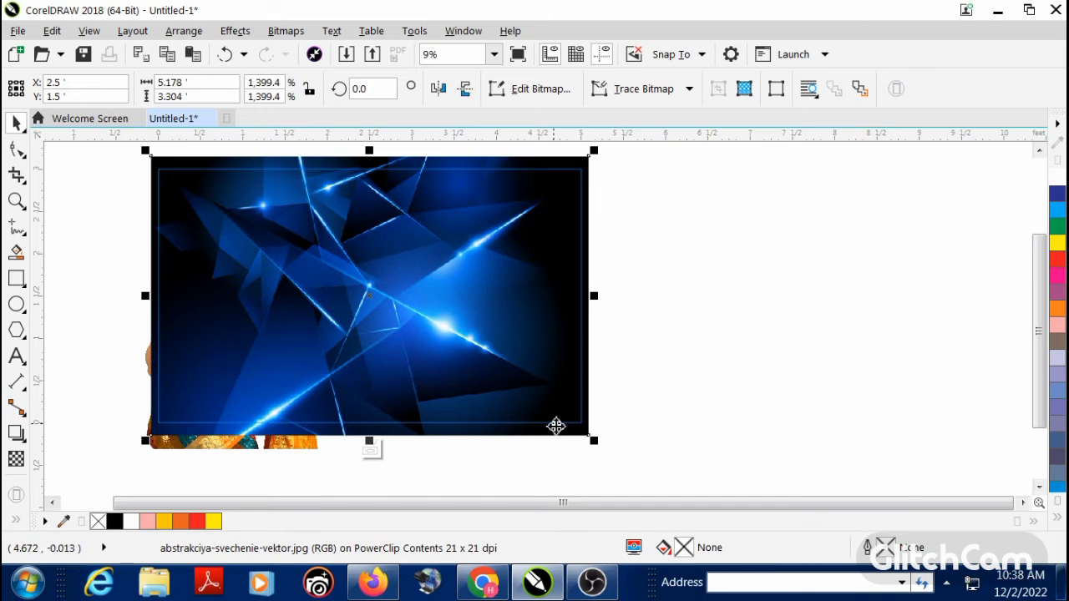
Step: Send the blue abstract image to the back, behind the model image in the PowerClip
key(shift+Page_Down)
click(640, 381)
click(540, 364)
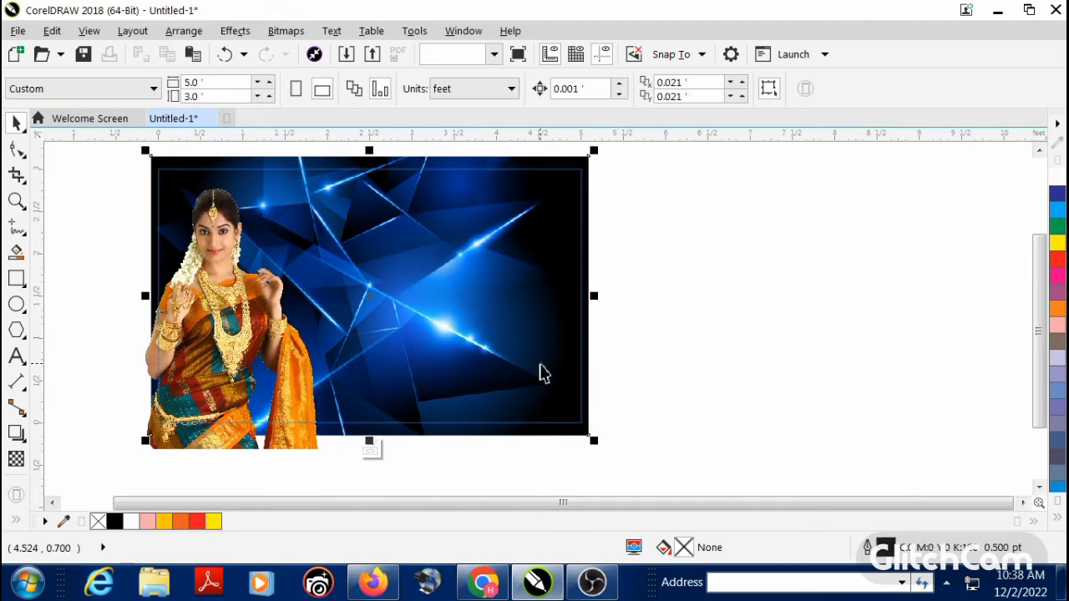
Step: Reposition the blue abstract image inside the PowerClip and scale it down to about 5.05 by 3.22 ft
drag(533, 357, 538, 364)
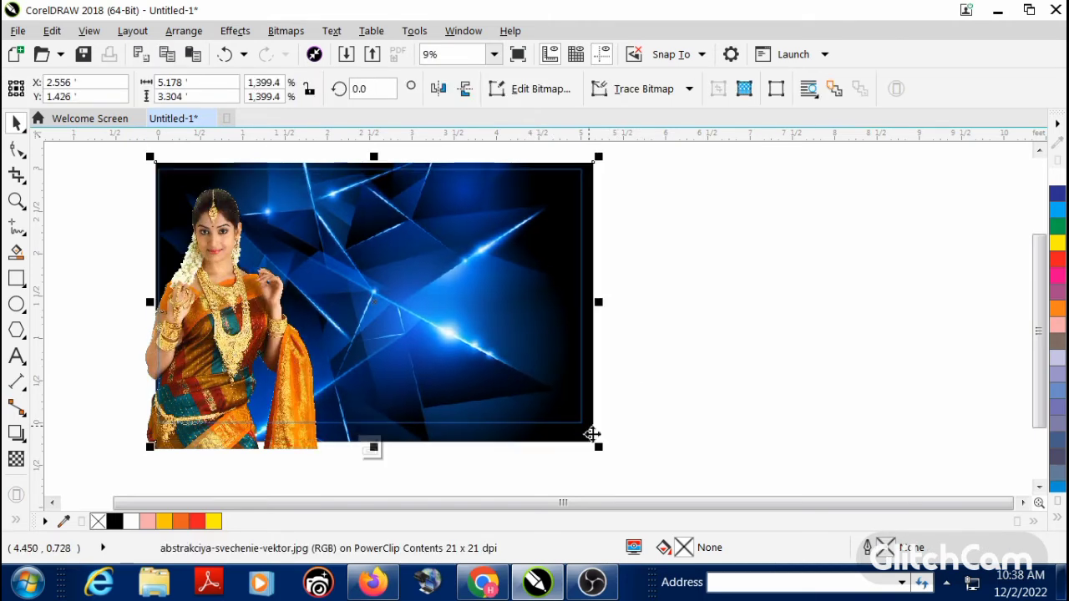
drag(602, 455, 589, 443)
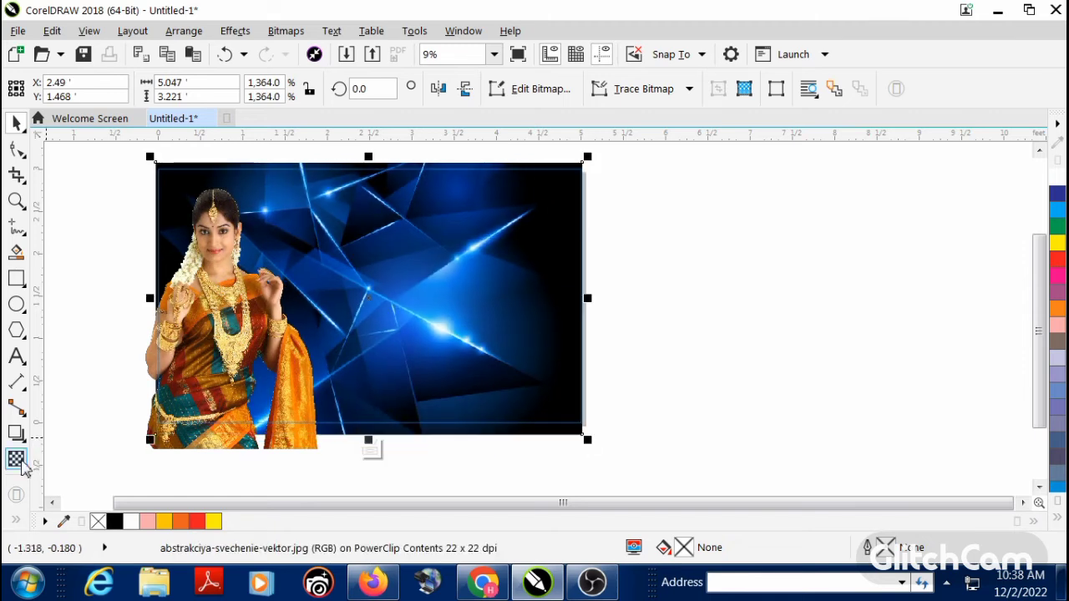
Step: Apply a uniform transparency with the Subtract merge mode to the blue abstract image, and finish editing the PowerClip
click(16, 460)
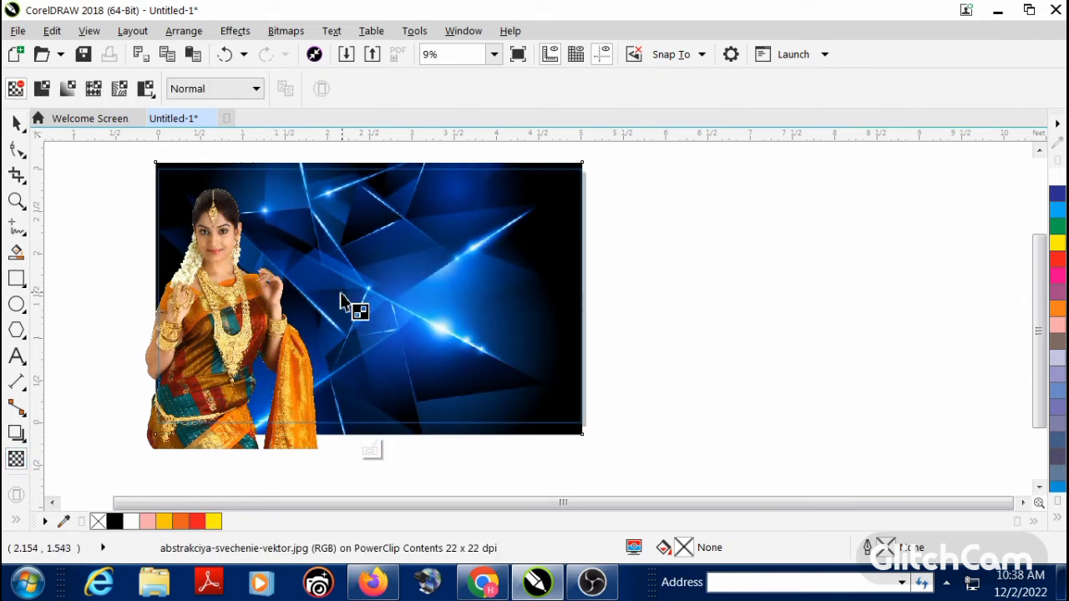
drag(340, 292, 468, 303)
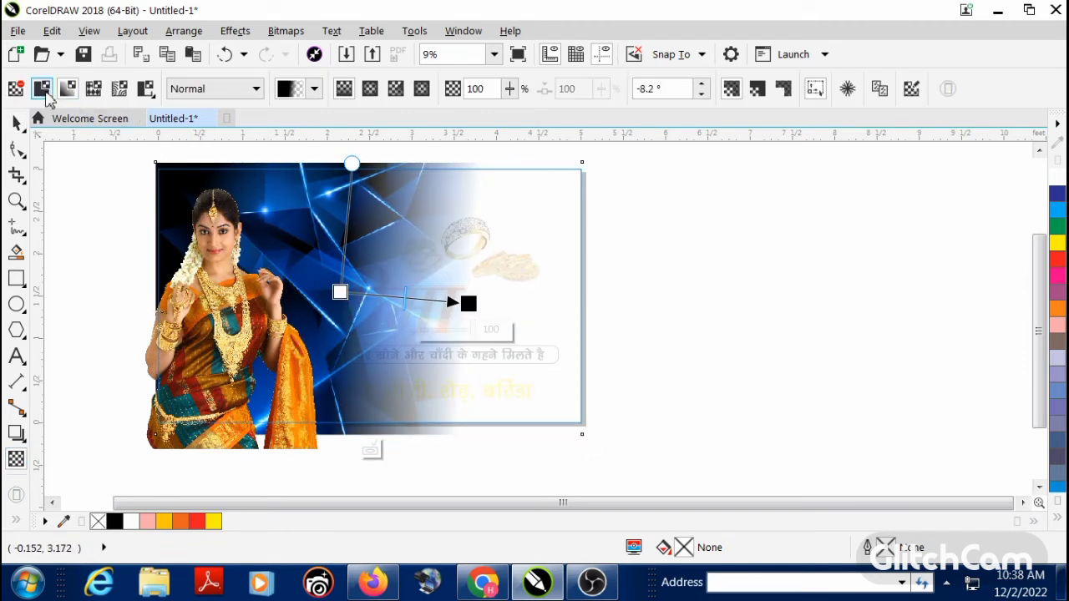
click(43, 90)
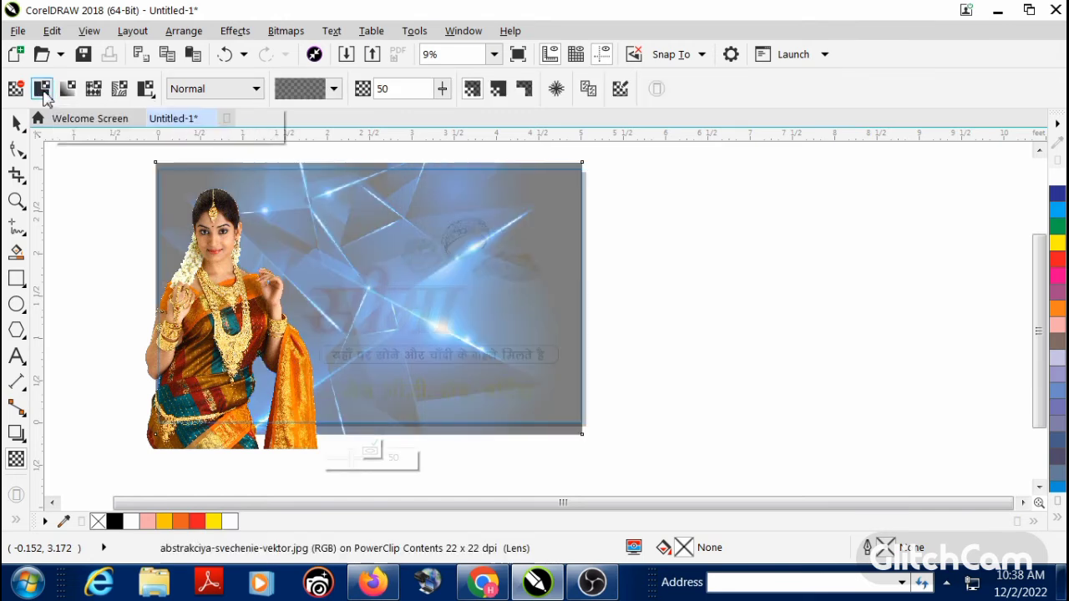
click(198, 91)
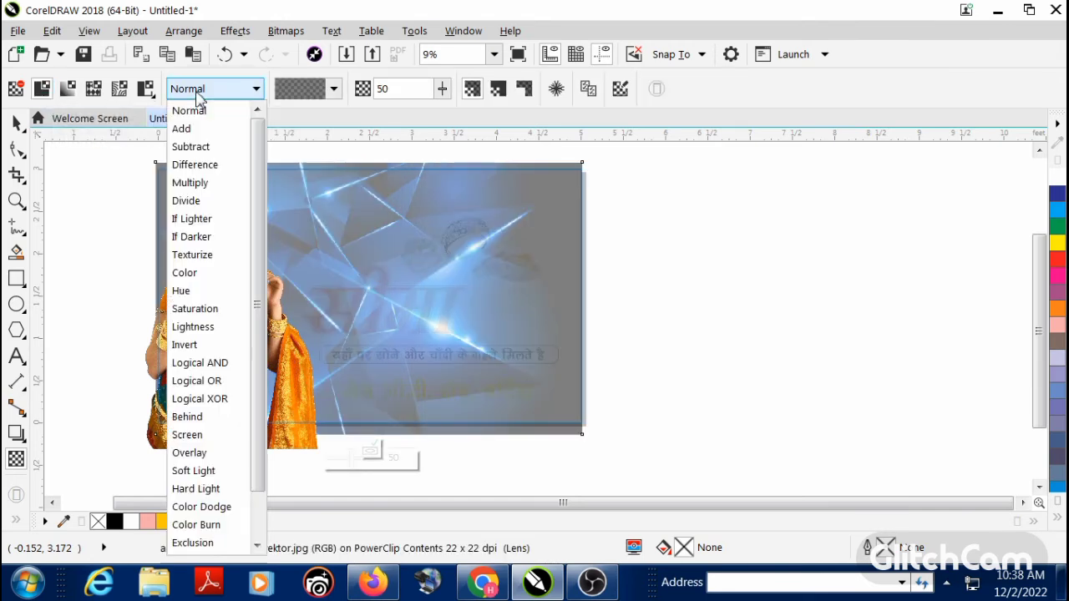
click(209, 147)
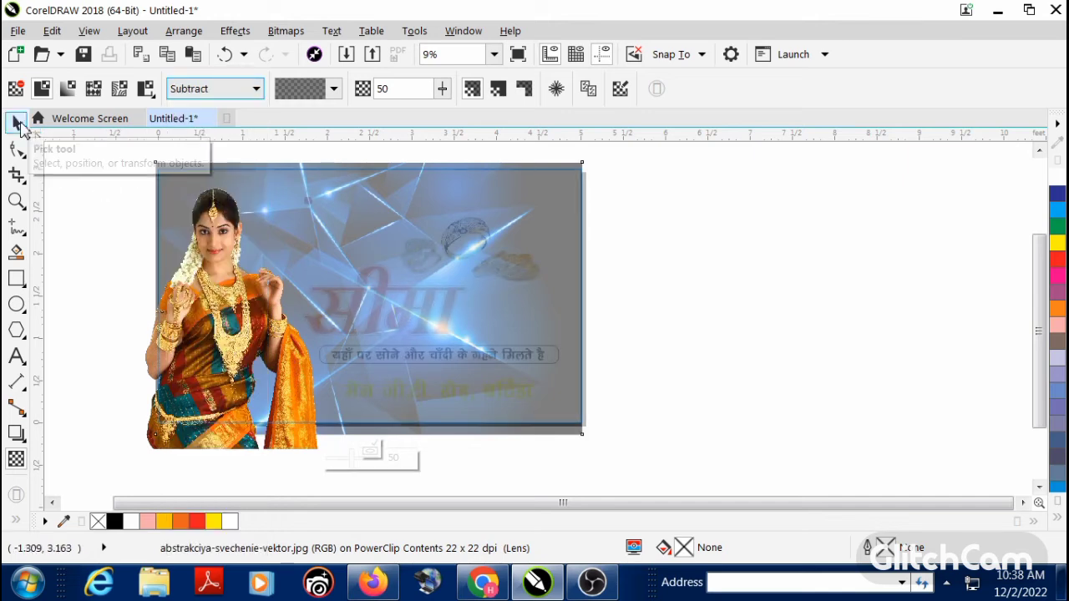
click(16, 122)
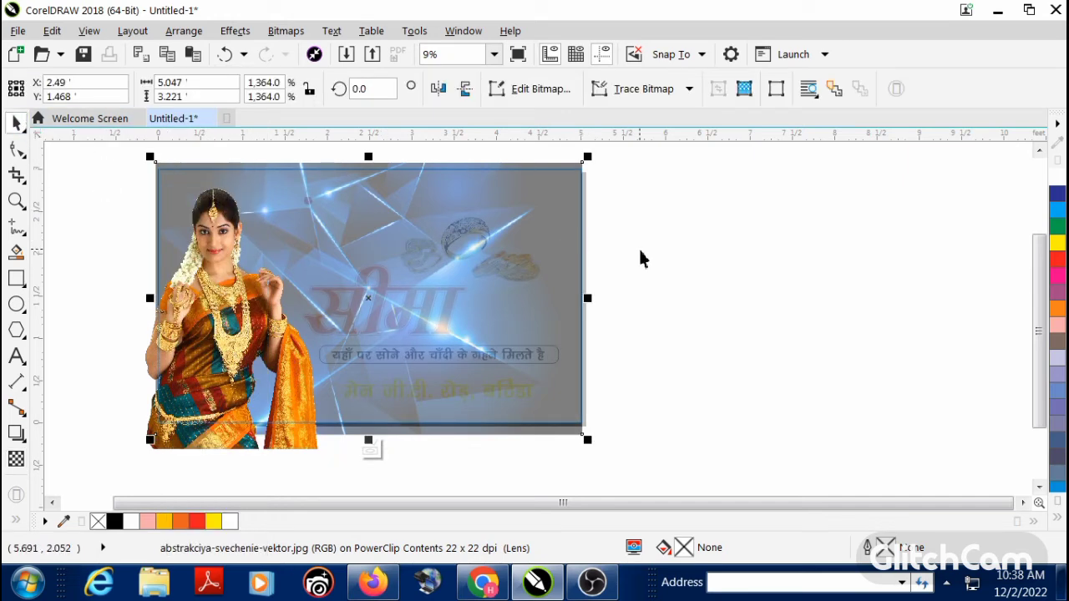
right_click(517, 275)
click(568, 125)
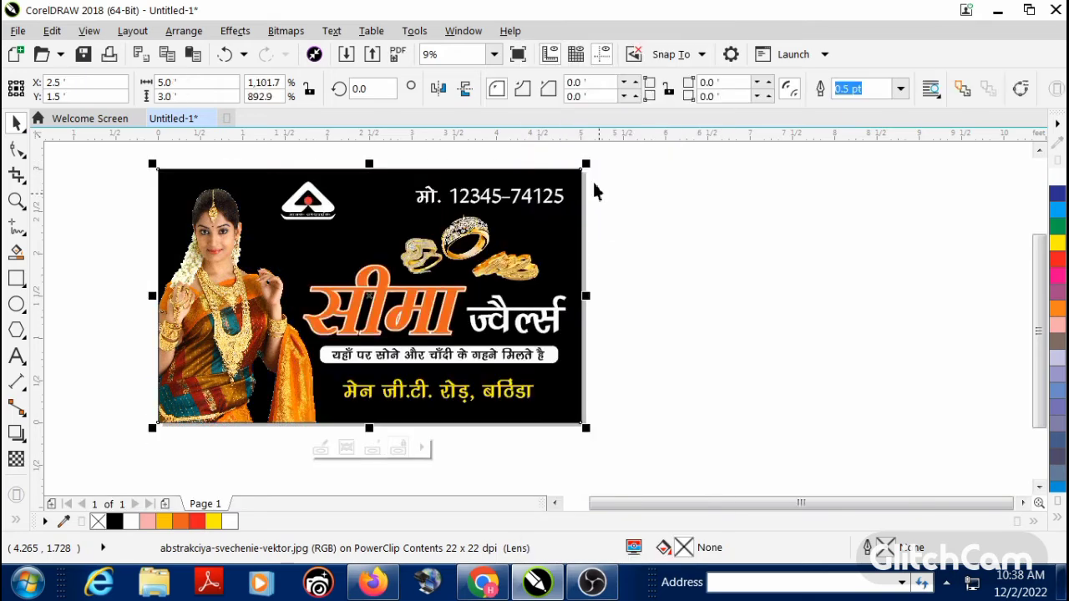
Step: Edit the banner's PowerClip again, set the blue abstract image's transparency to 10, and finish editing
right_click(551, 225)
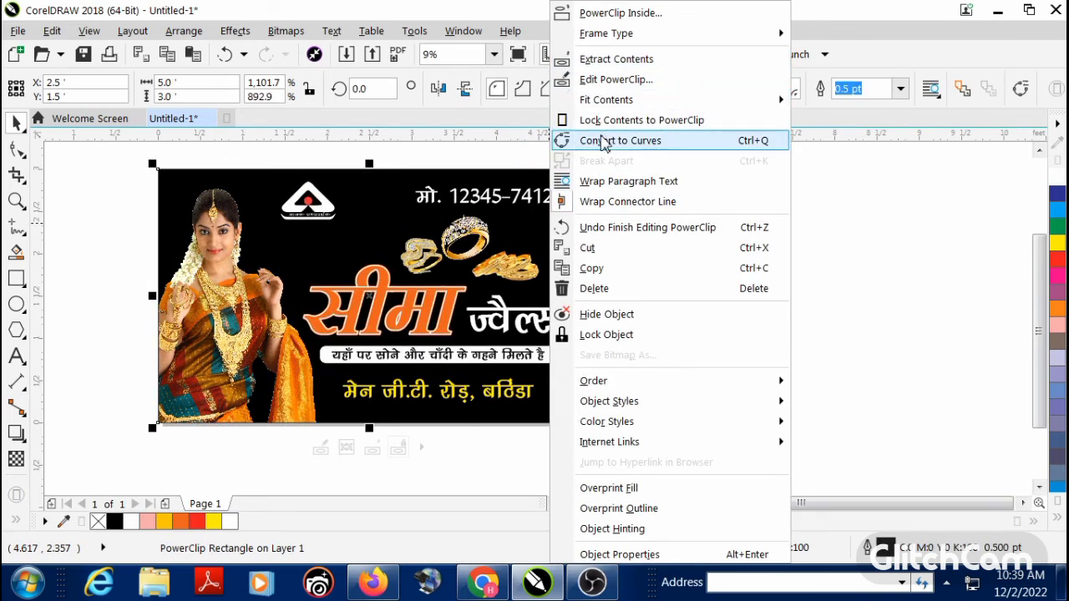
click(597, 79)
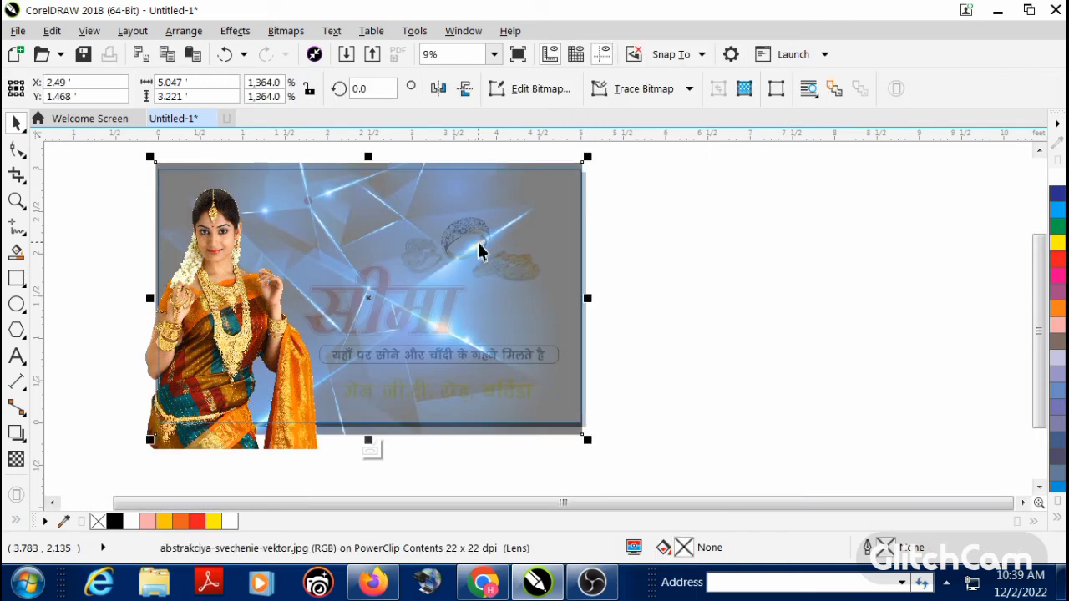
click(16, 458)
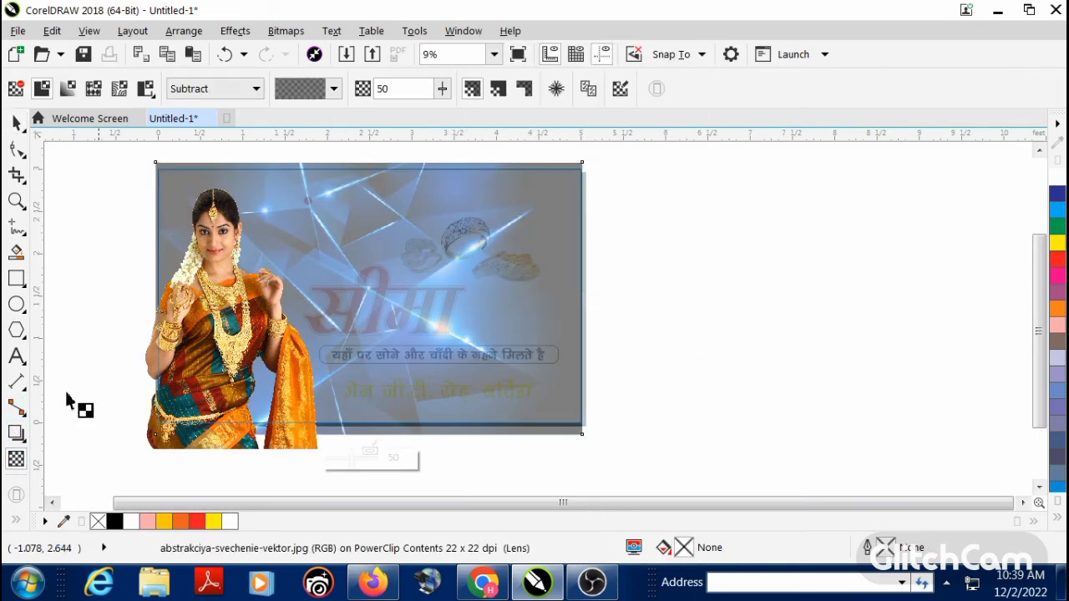
double_click(401, 91)
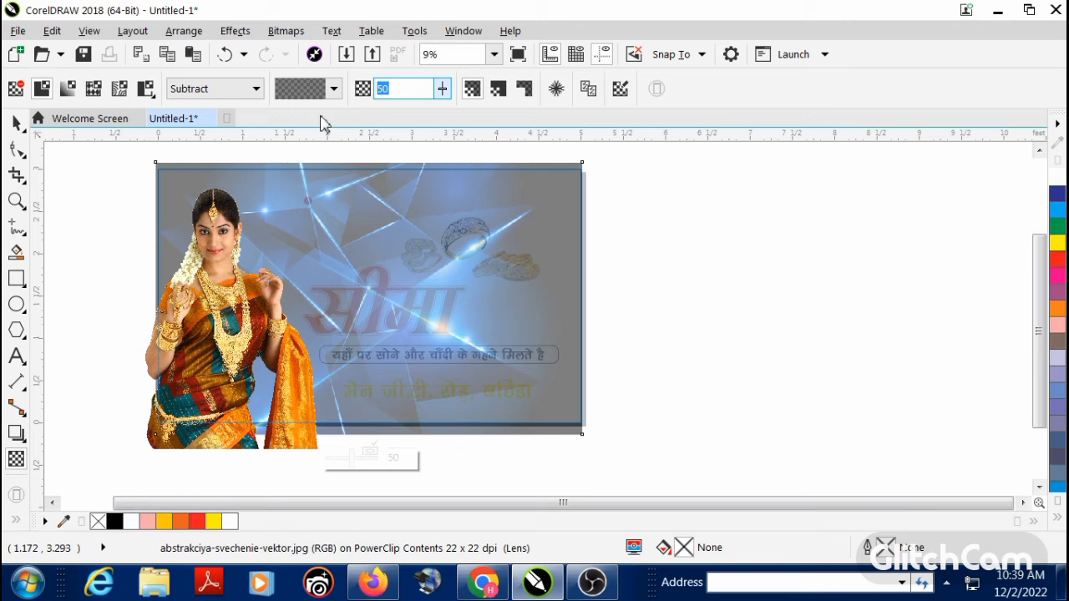
key(Return)
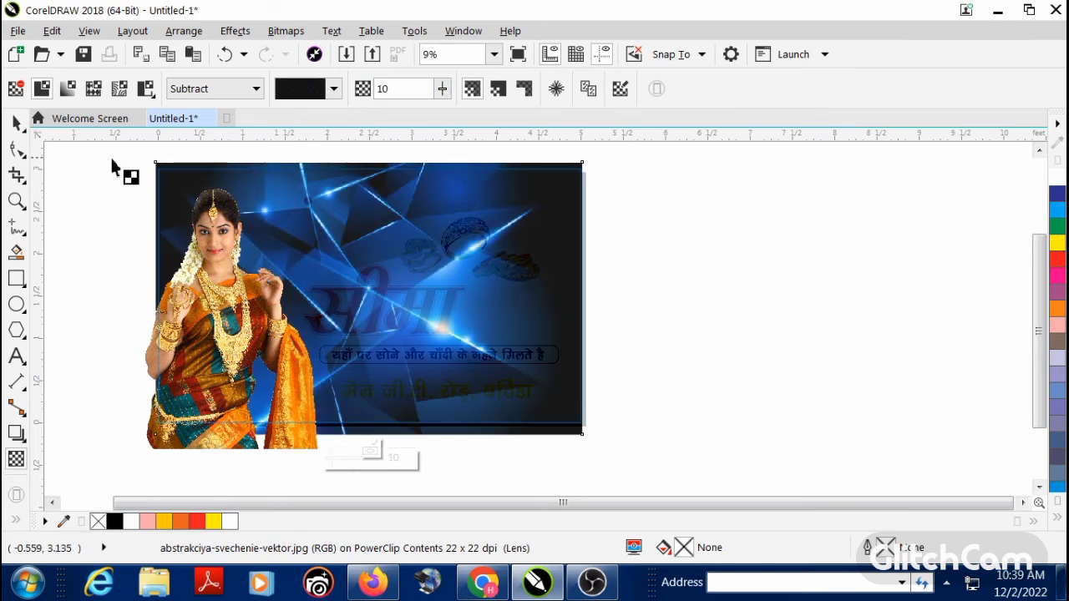
click(17, 126)
right_click(416, 292)
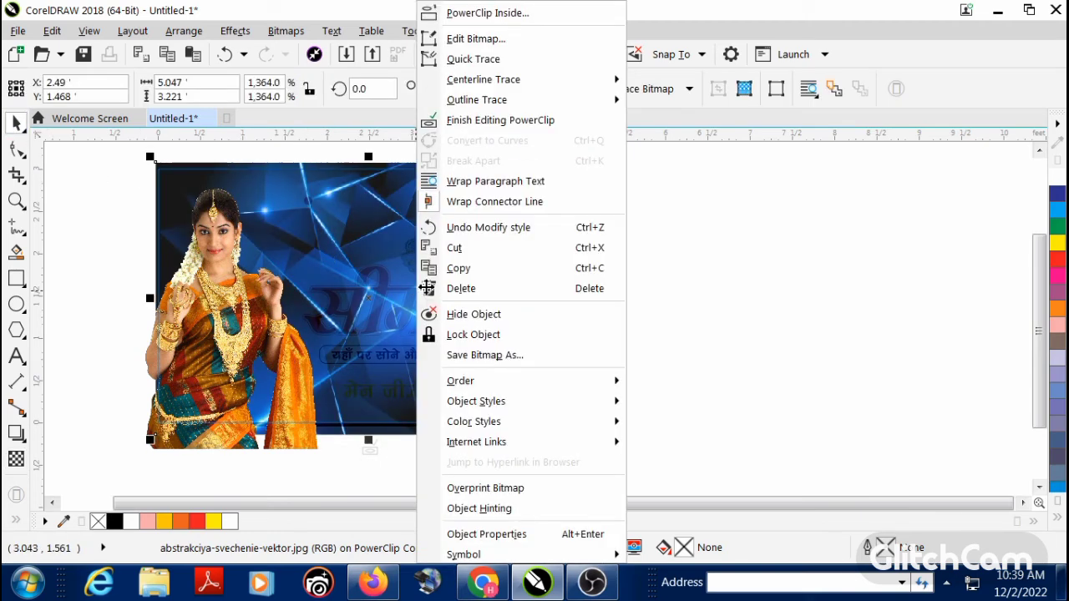
click(469, 123)
click(619, 234)
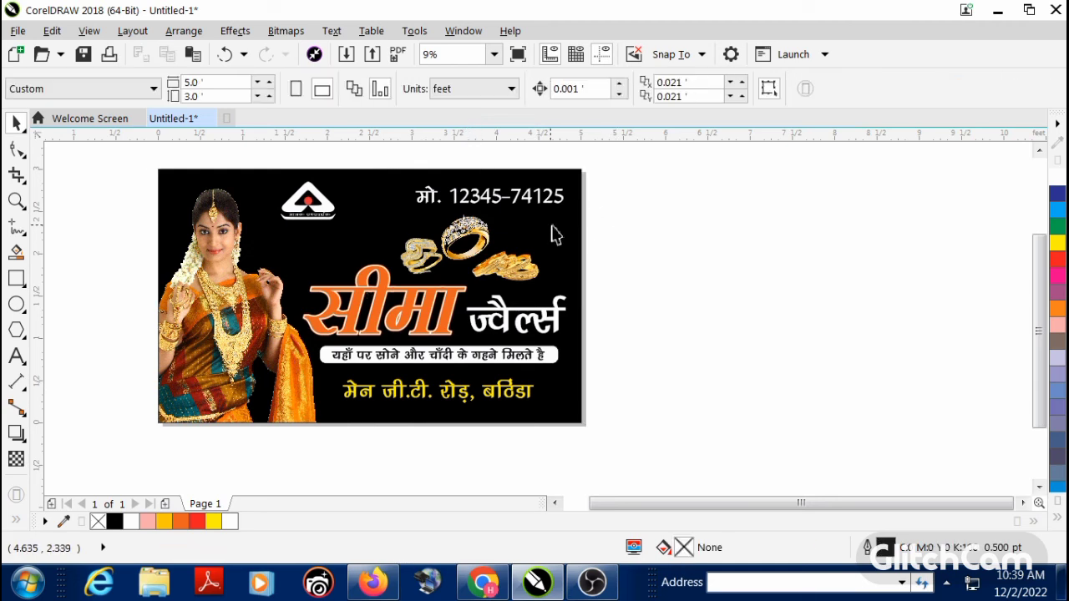
Step: Try purple, magenta, red, yellow, green, cyan, dark blue and white fills on the banner rectangle
click(554, 231)
click(1058, 294)
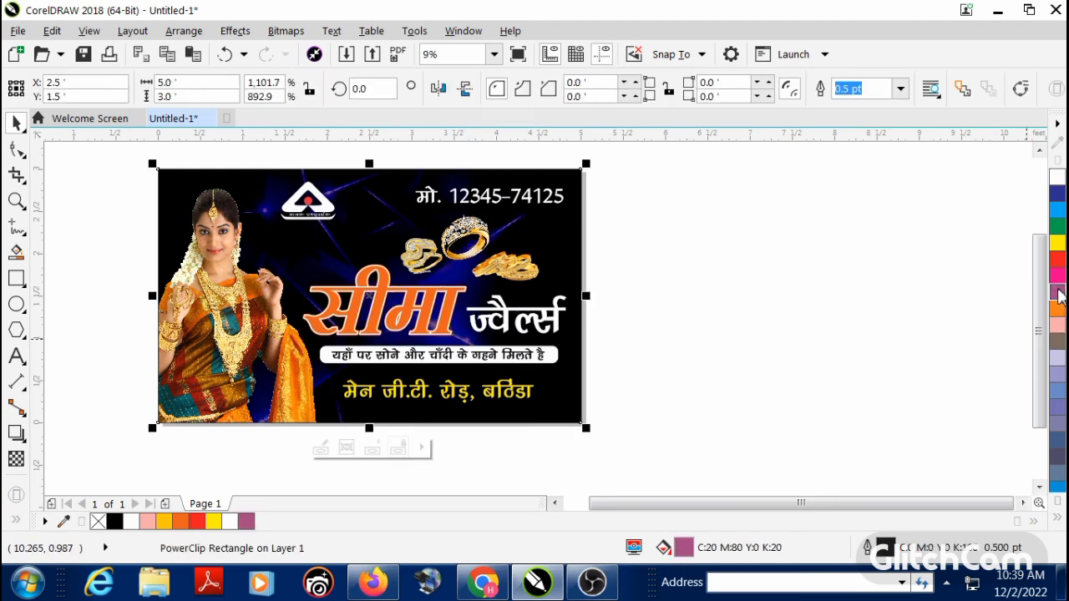
click(1057, 278)
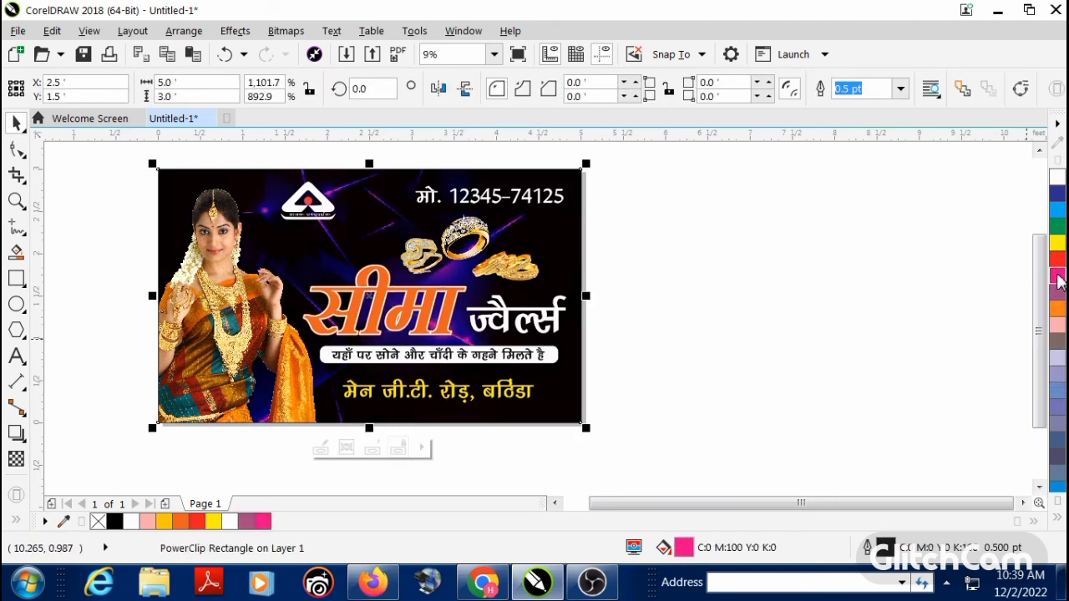
click(1057, 261)
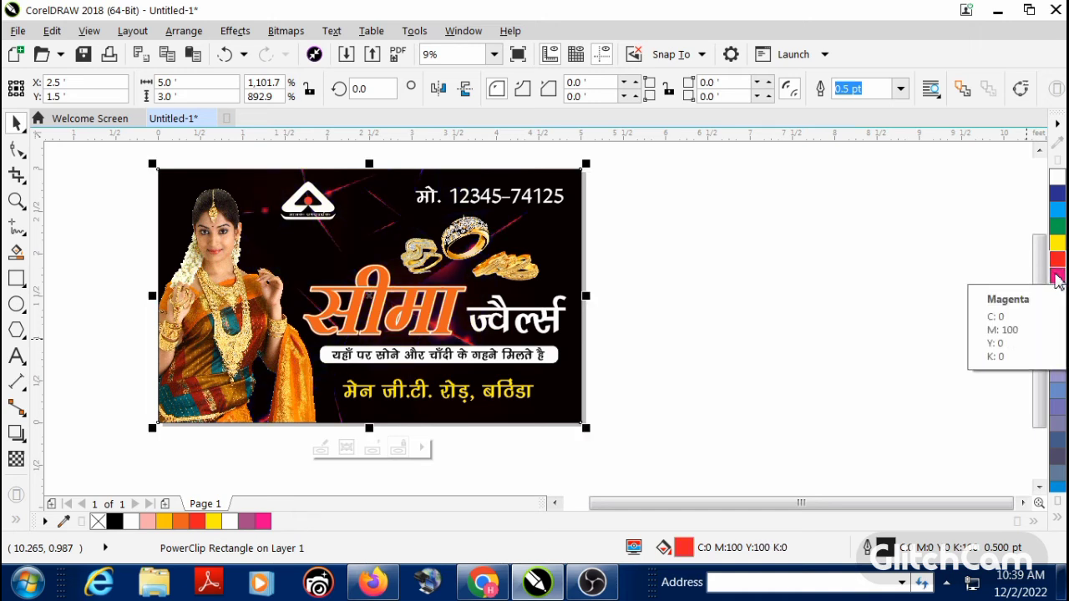
click(1057, 242)
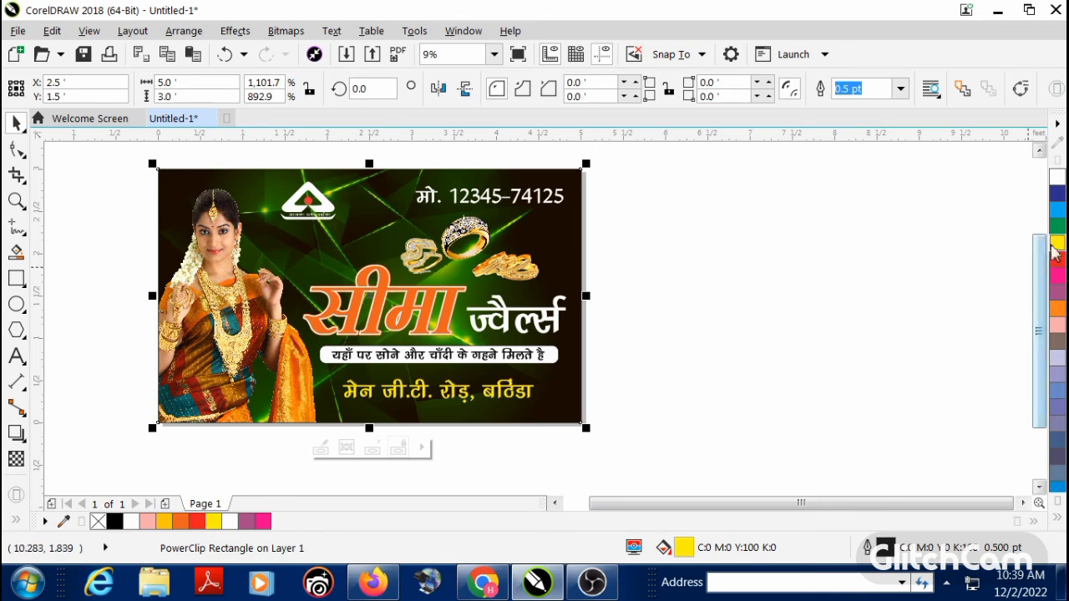
click(1058, 229)
click(1056, 211)
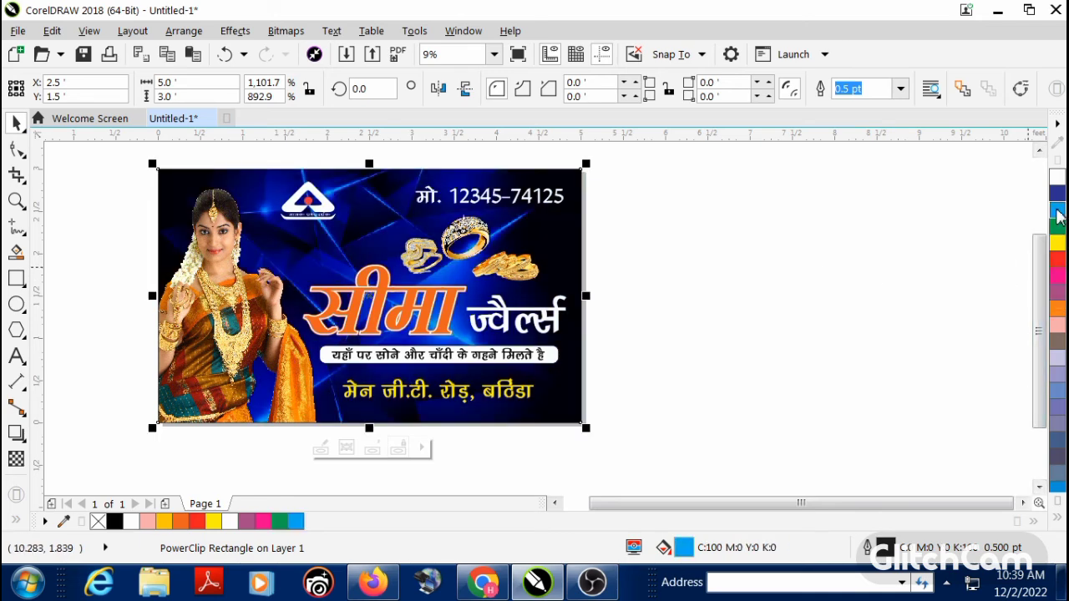
click(1057, 194)
click(1055, 180)
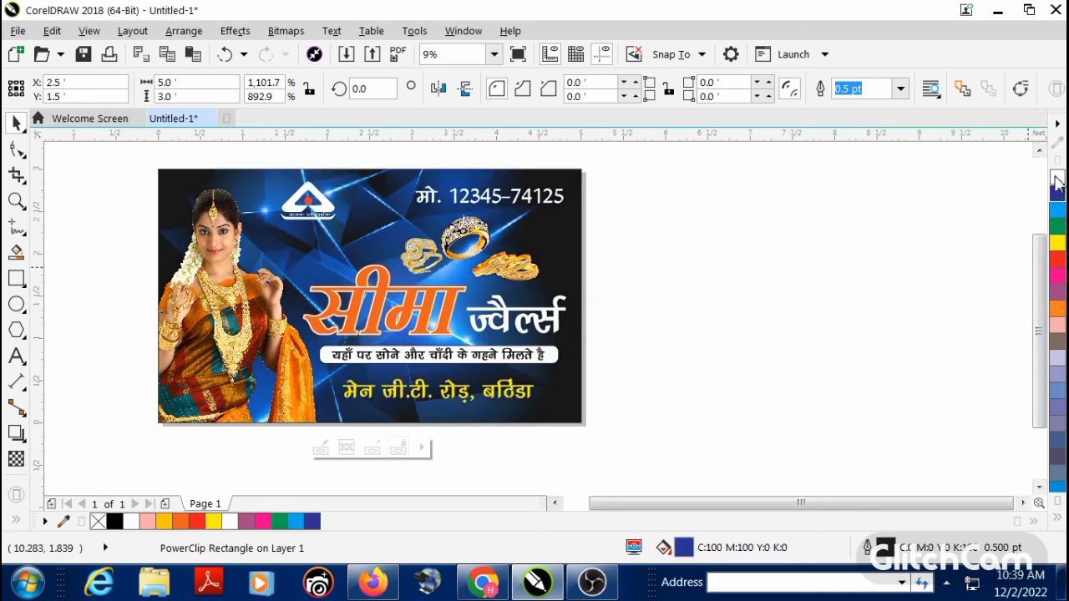
Step: Try orange, pink, magenta, red and light blue (C:60 M:40 Y:0 K:0) fills on the banner rectangle
click(1055, 309)
click(1057, 319)
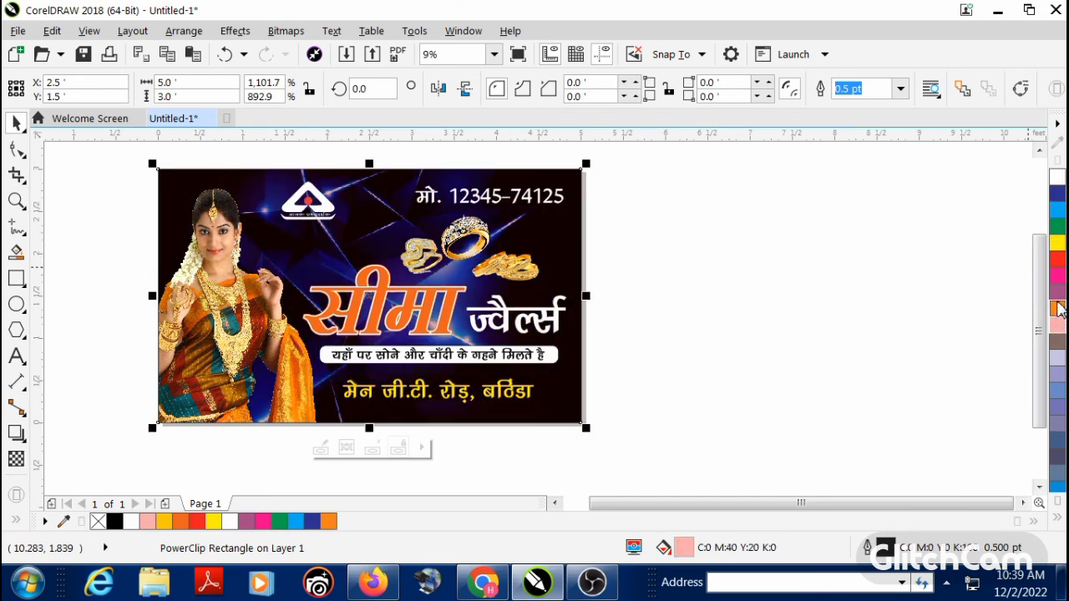
click(1057, 284)
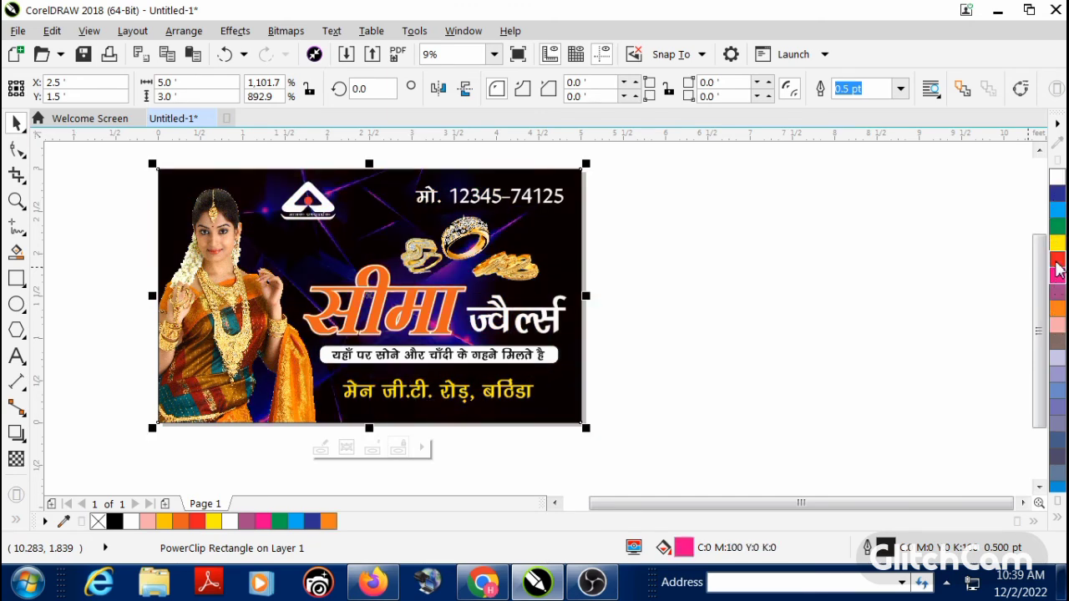
click(1057, 267)
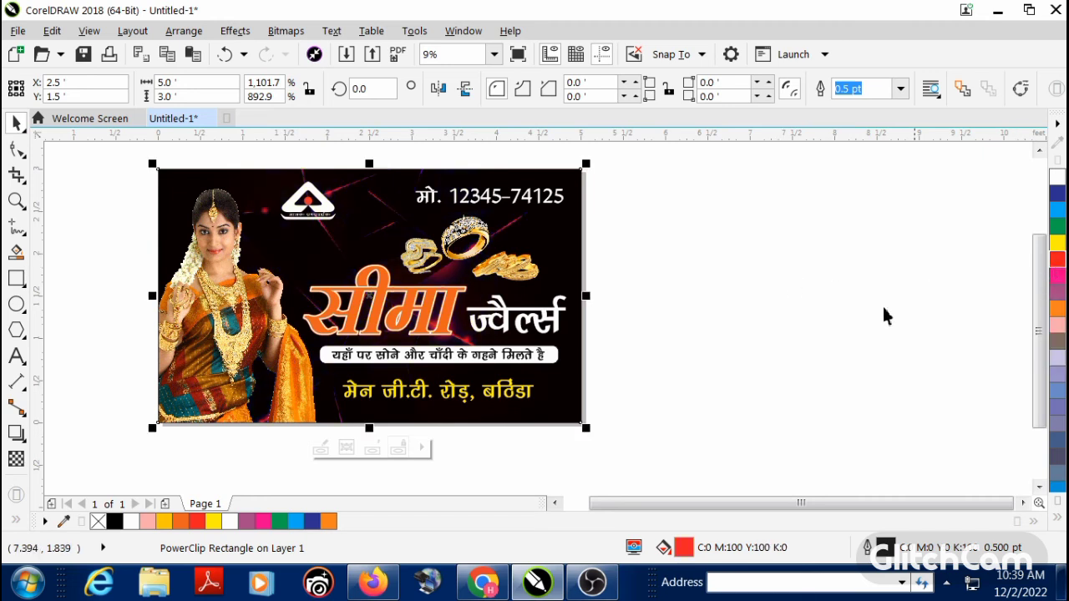
click(1057, 397)
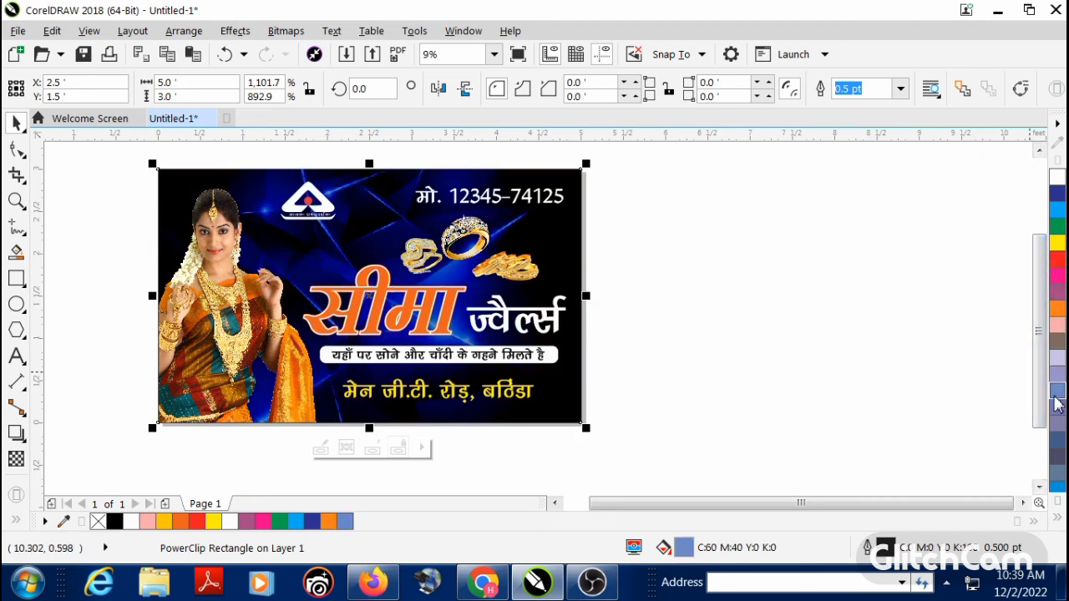
click(860, 364)
Step: Try pink (C:0 M:40 Y:20 K:0), brown (C:0 M:20 Y:20 K:60) and lavender fills on the banner rectangle
click(570, 245)
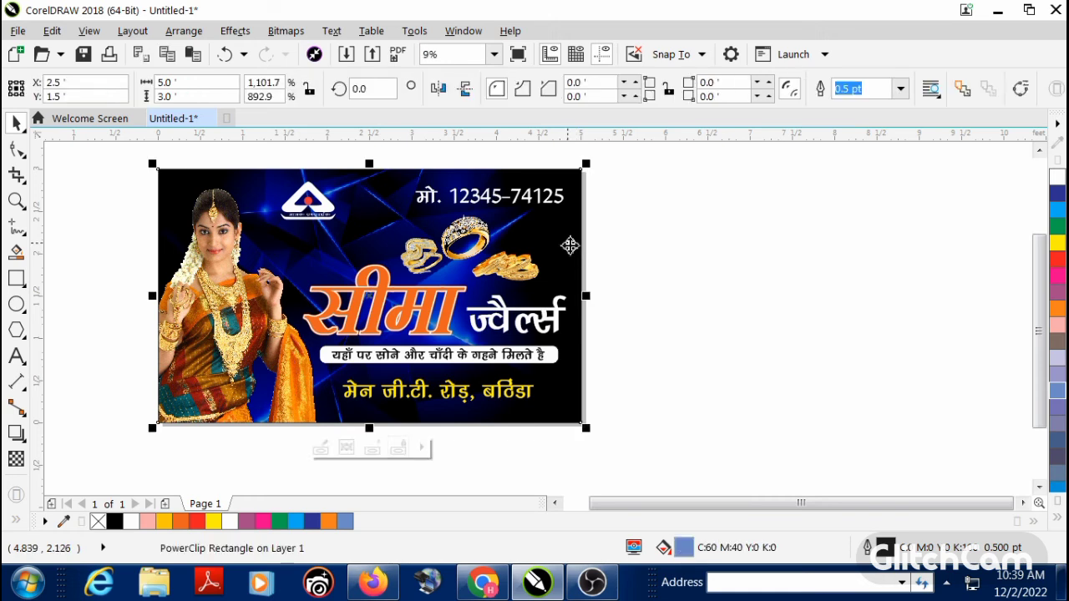
click(1057, 325)
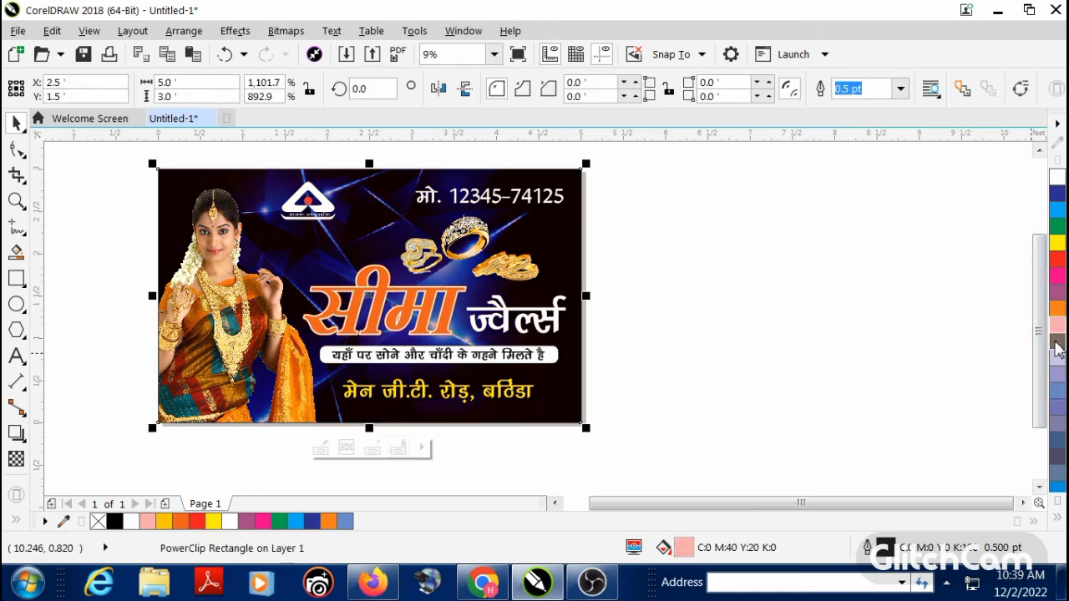
click(1057, 345)
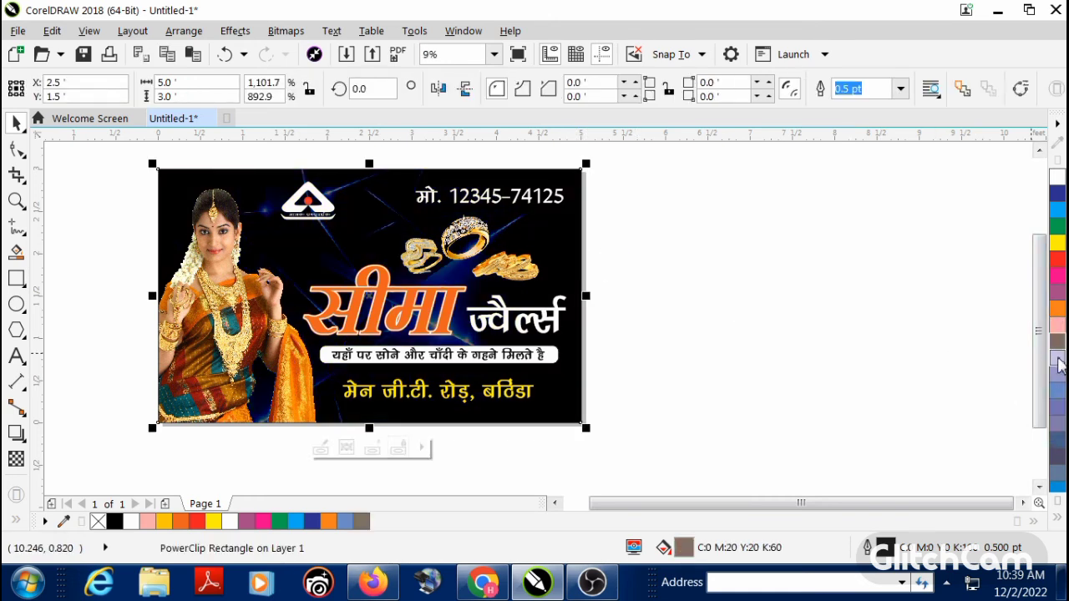
click(1057, 358)
click(852, 326)
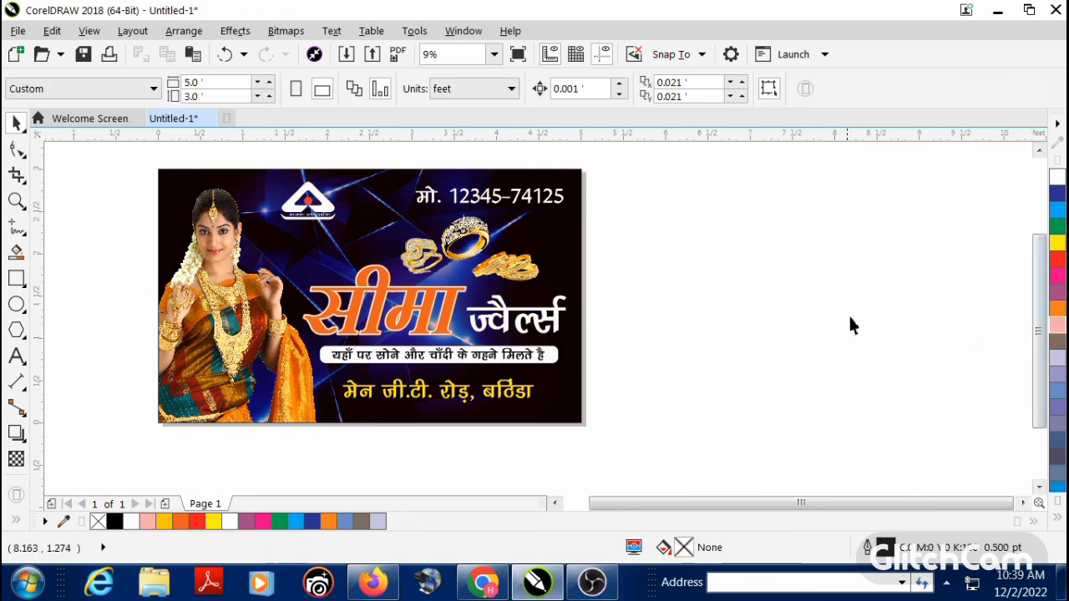
Step: Compare a yellow fill, settle on purple (C:20 M:80 Y:0 K:20) for the banner rectangle, and preview the design full screen
key(shift+F4)
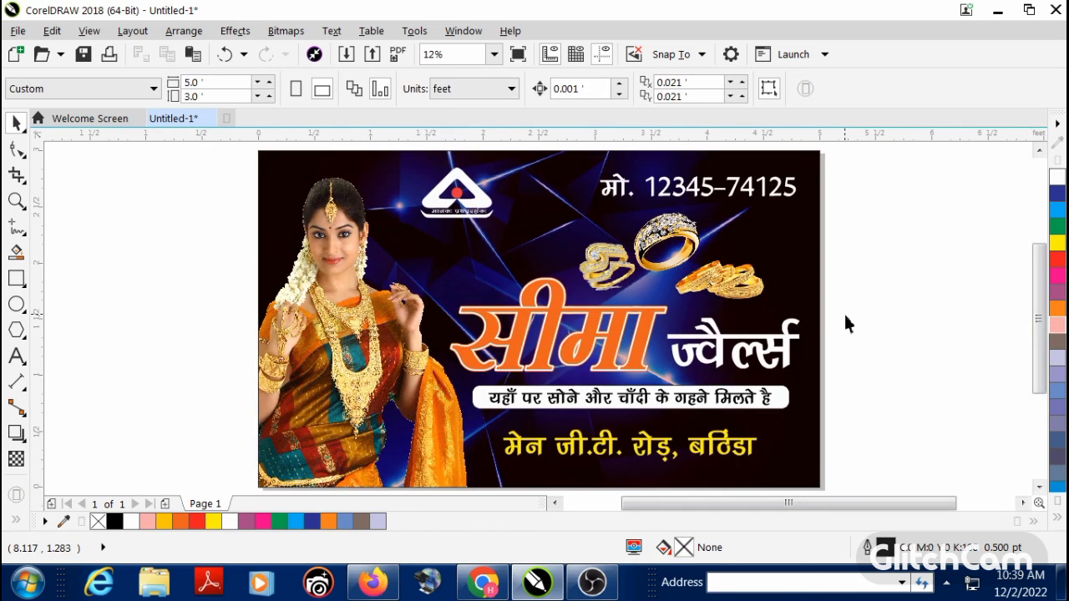
click(782, 284)
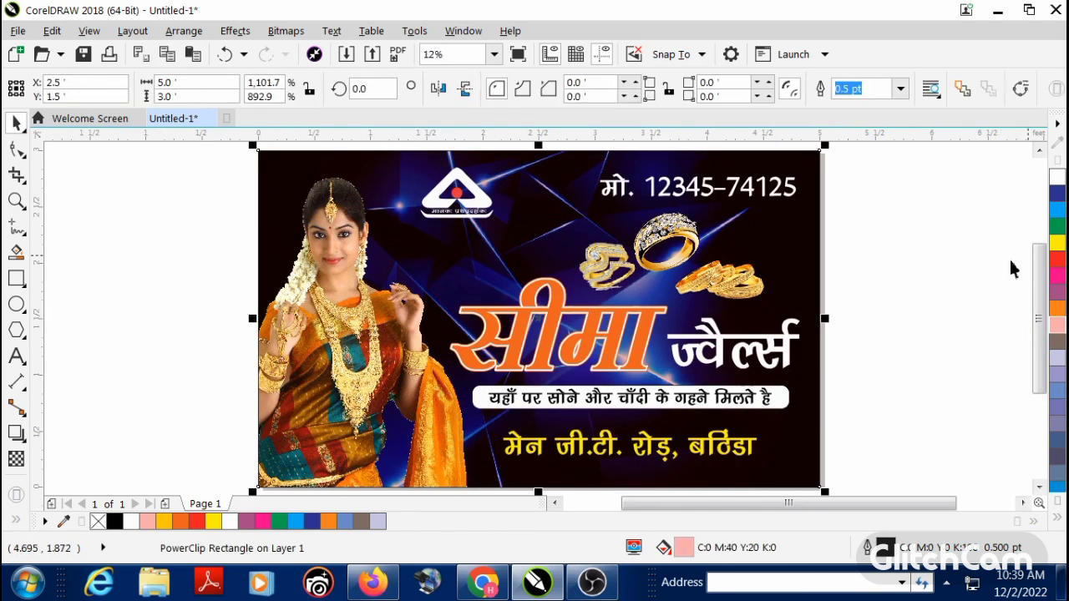
click(1055, 245)
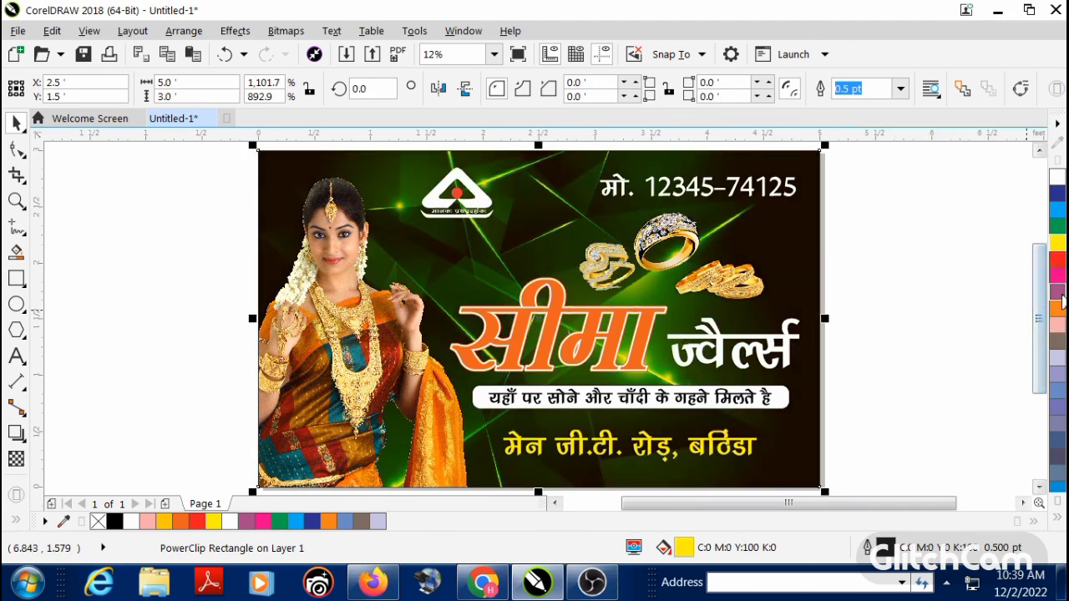
click(1056, 294)
click(947, 311)
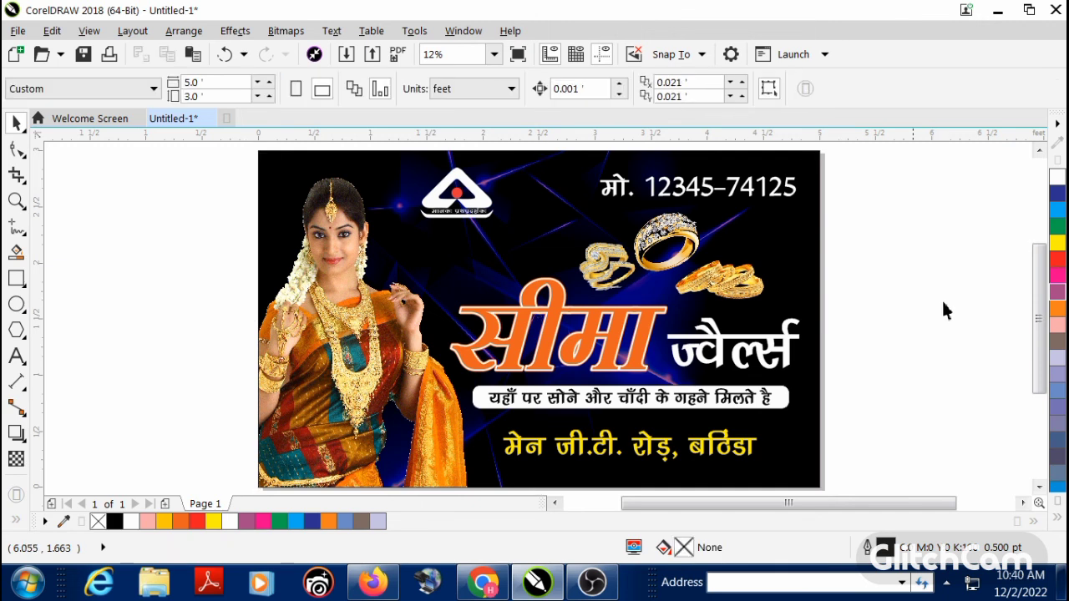
key(F9)
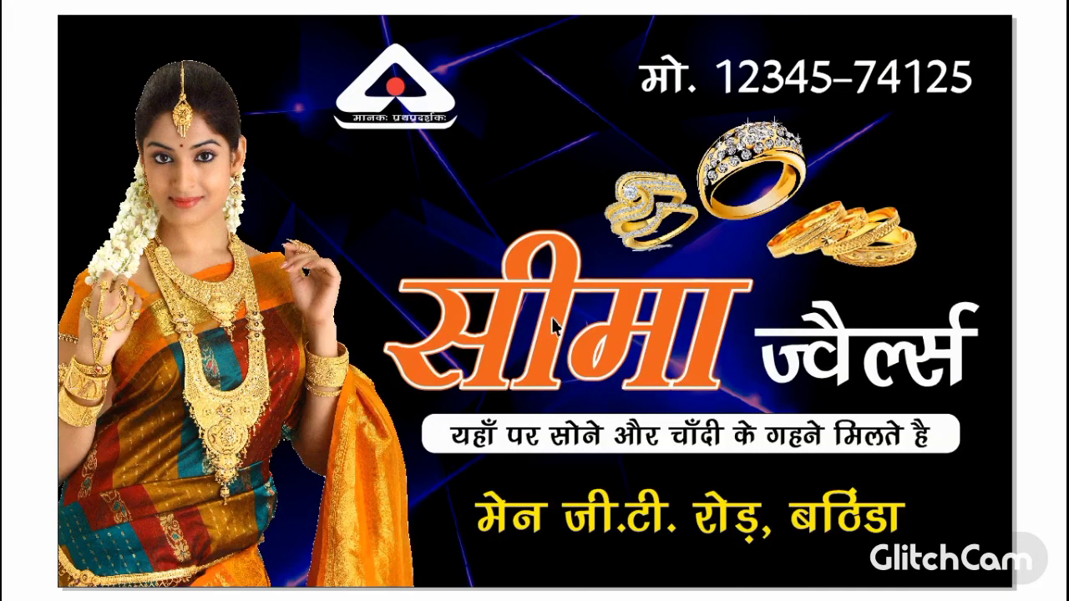